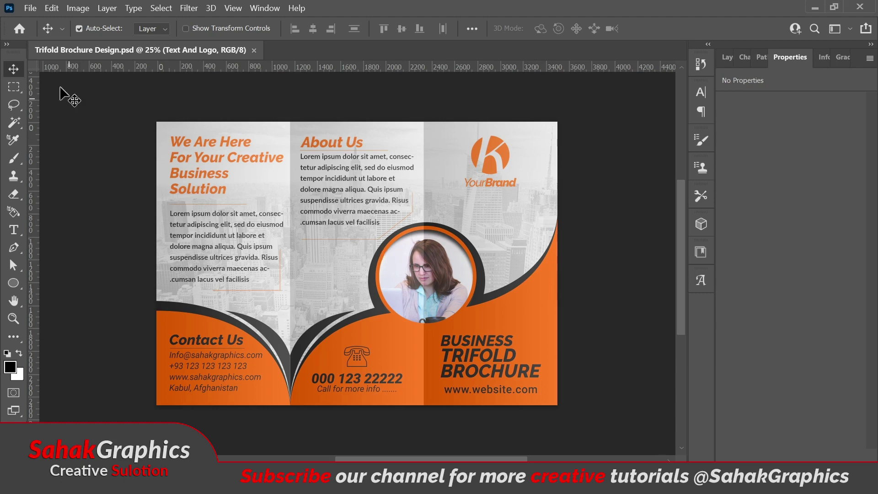
# Start a new document named Trifold at 297 × 210 mm, 300 ppi, CMYK Color
pyautogui.click(27, 9)
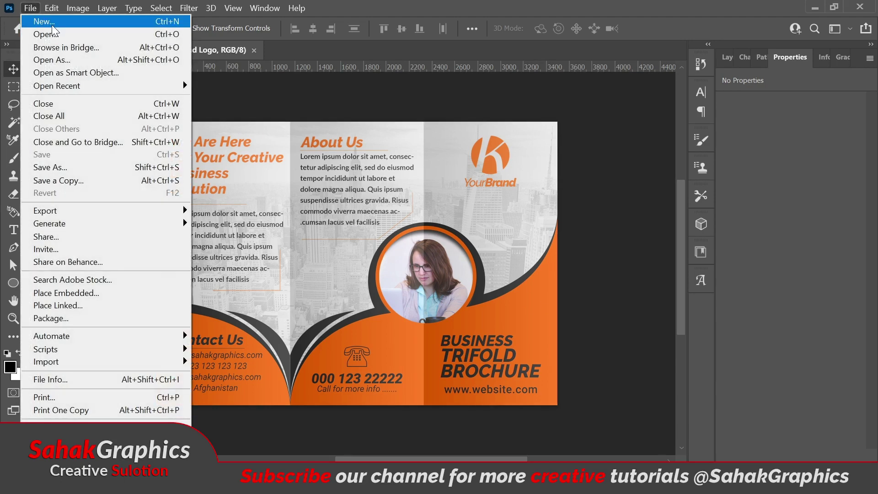
pyautogui.click(53, 23)
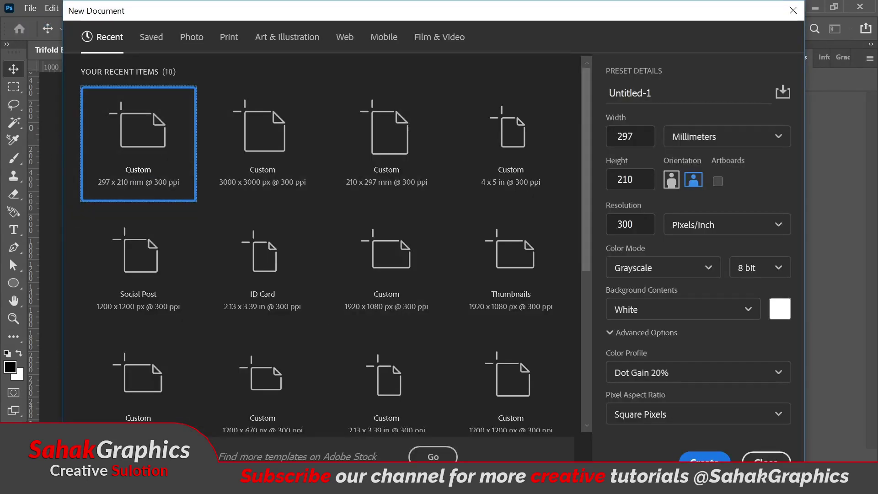
pyautogui.press('Tab')
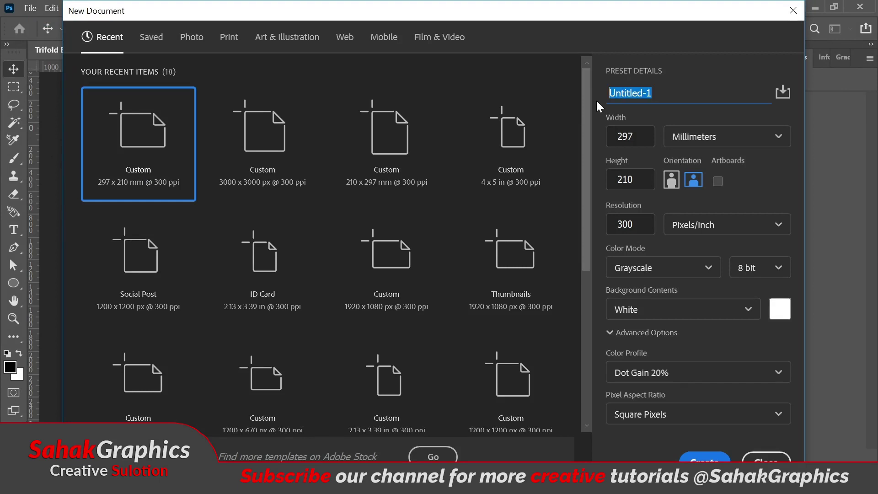
pyautogui.write('Trifold')
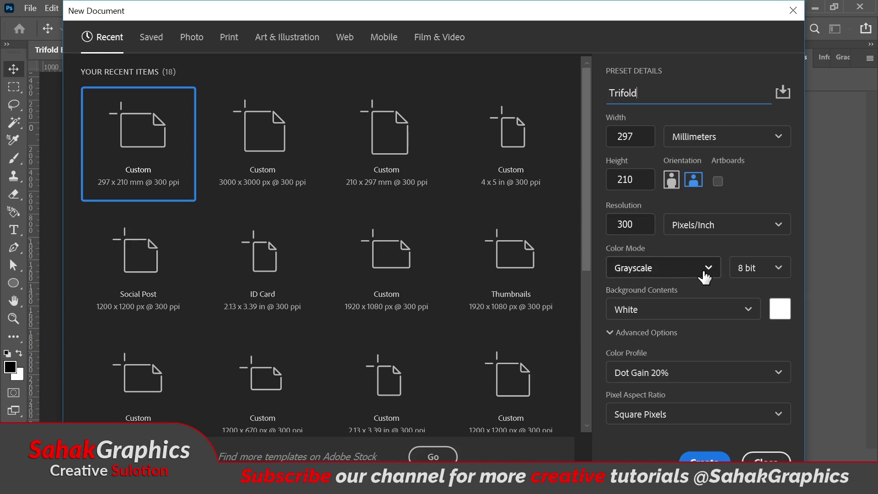
pyautogui.click(688, 278)
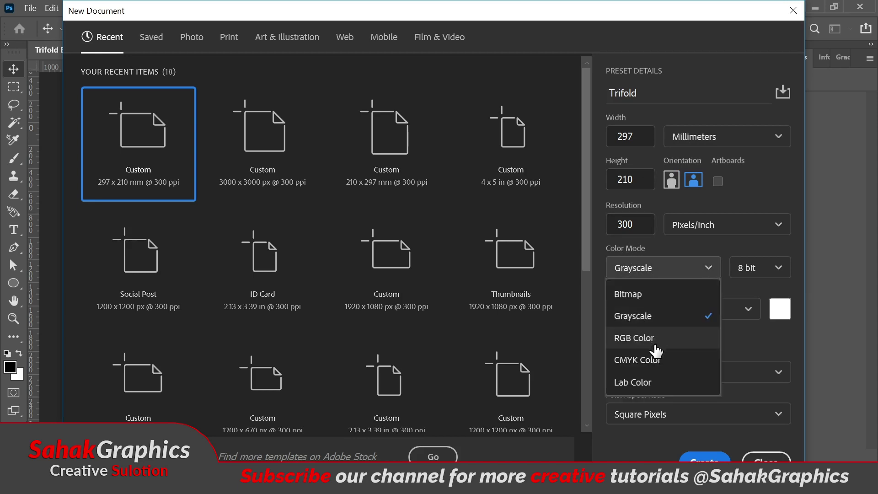
pyautogui.click(642, 360)
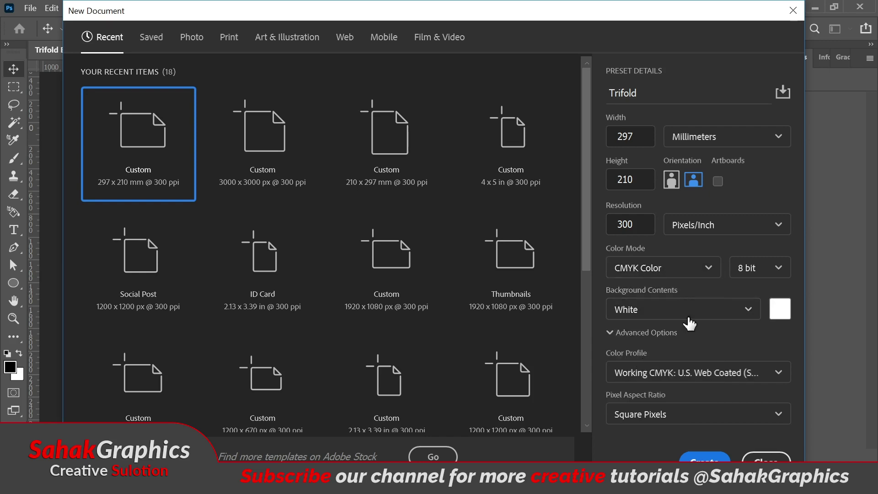
pyautogui.click(706, 460)
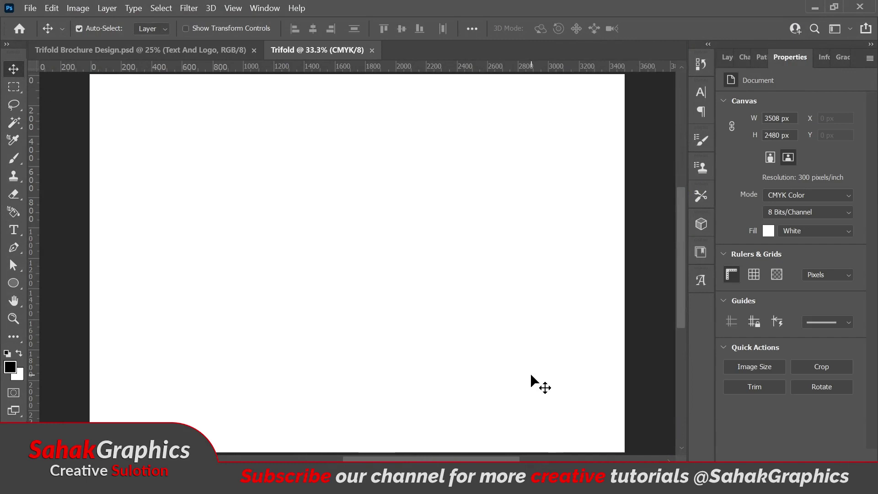
# Zoom to 25% and apply a 3-column, 3-row guide layout
pyautogui.hotkey('ctrl', '-')
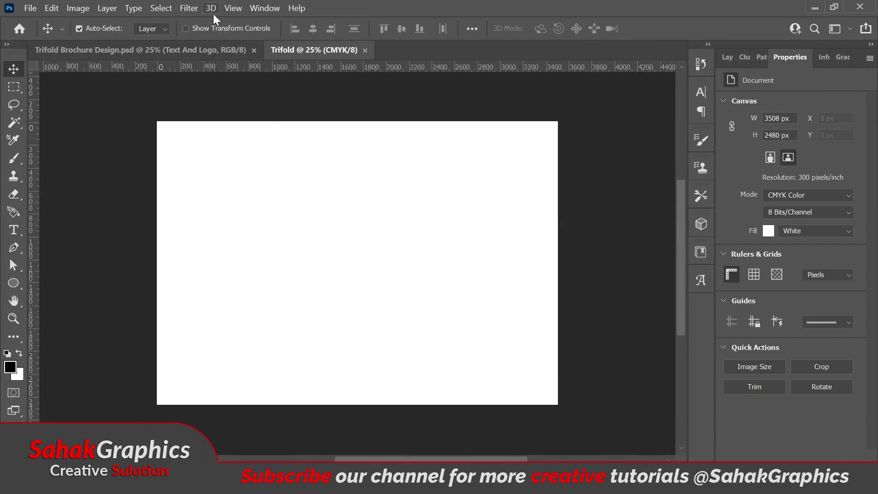
pyautogui.click(240, 9)
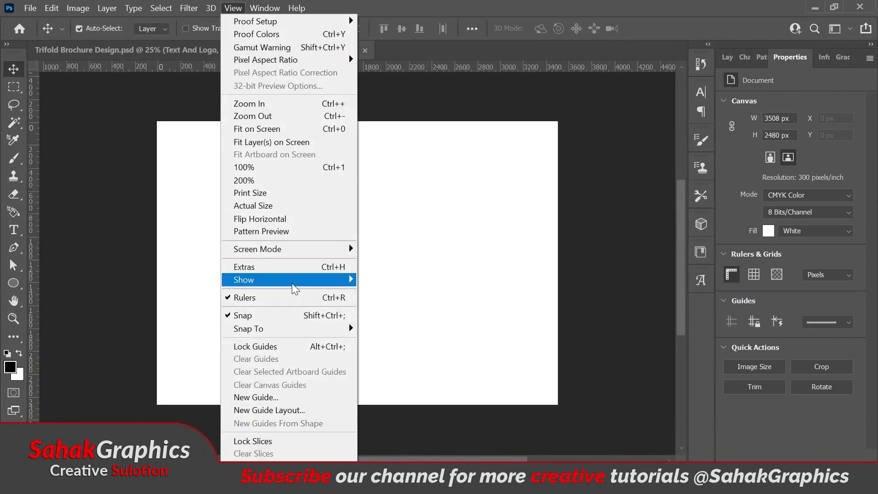
pyautogui.click(276, 410)
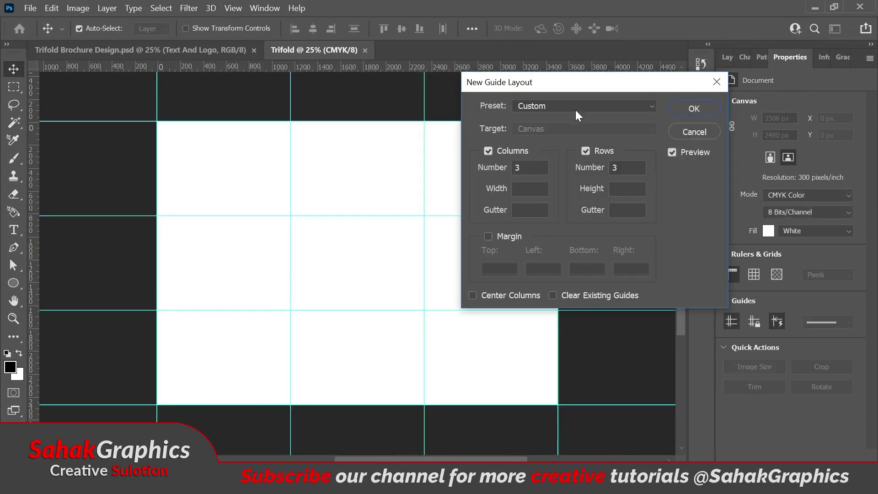
pyautogui.moveTo(598, 82); pyautogui.dragTo(681, 107)
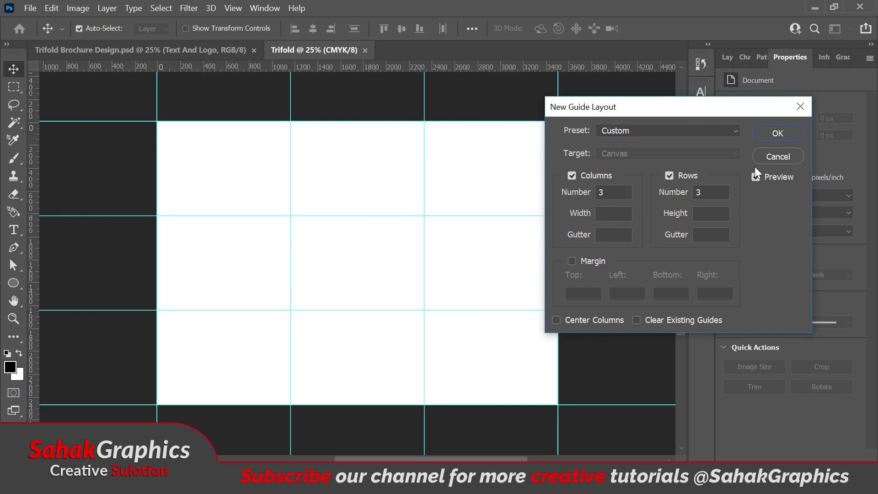
pyautogui.click(769, 135)
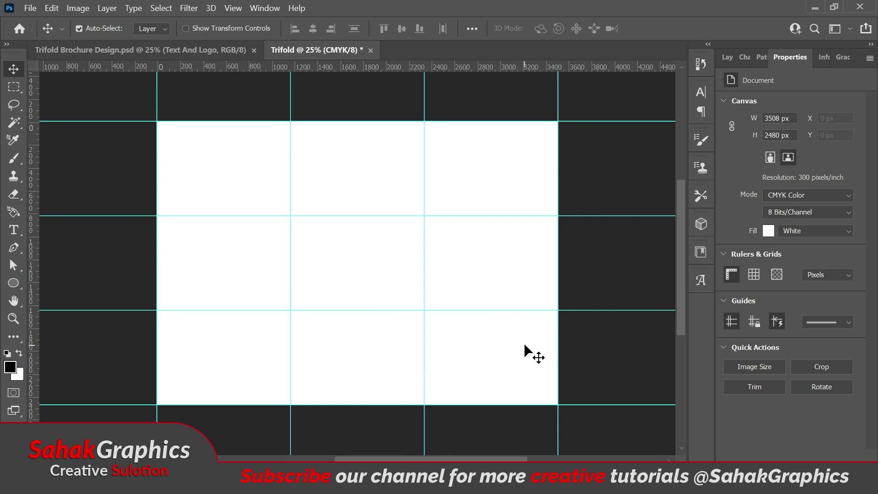
# Add an extra horizontal guide at about 1554 px from the ruler
pyautogui.moveTo(367, 68); pyautogui.dragTo(384, 299)
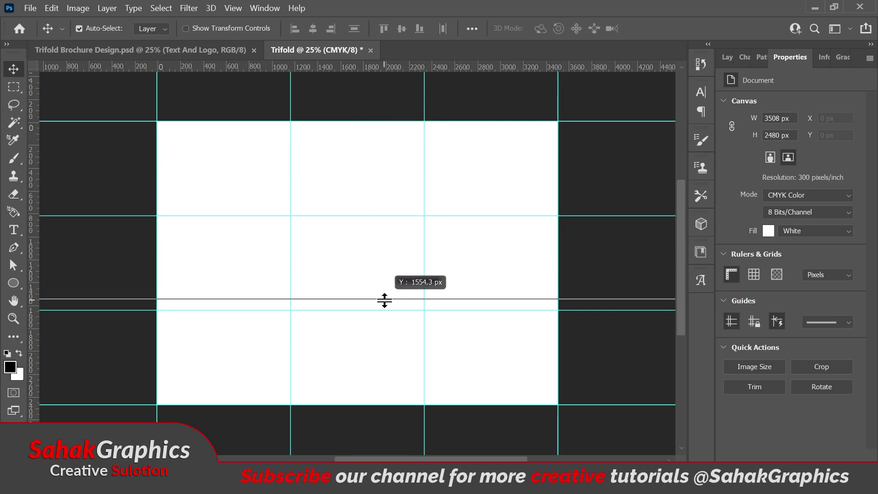
pyautogui.moveTo(384, 300); pyautogui.dragTo(384, 299)
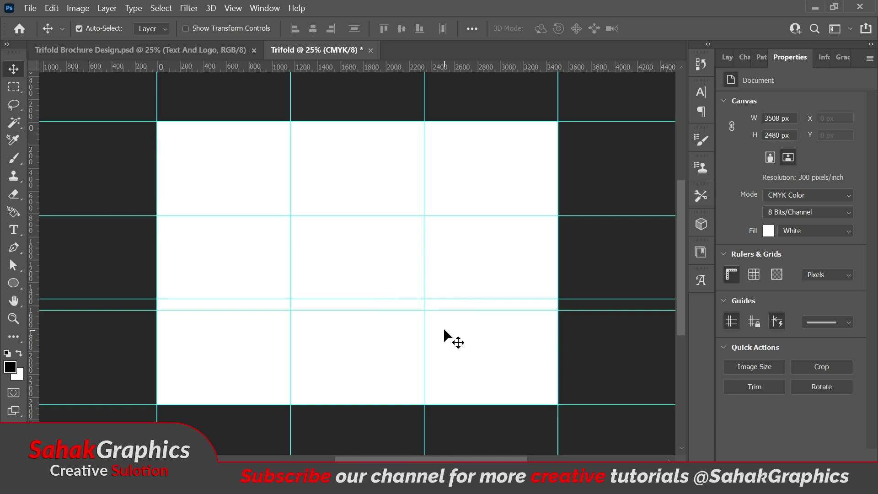
pyautogui.click(727, 53)
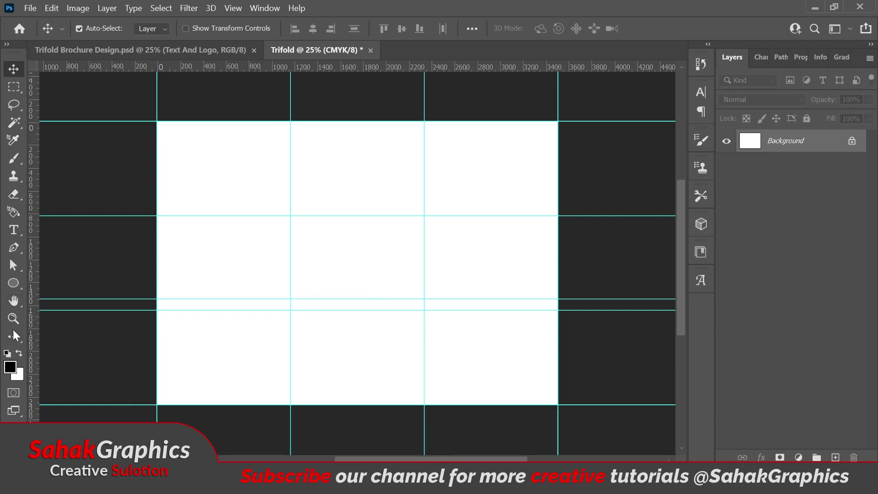
# Set the Pen tool to Shape mode with an orange ff6600 fill
pyautogui.click(14, 248)
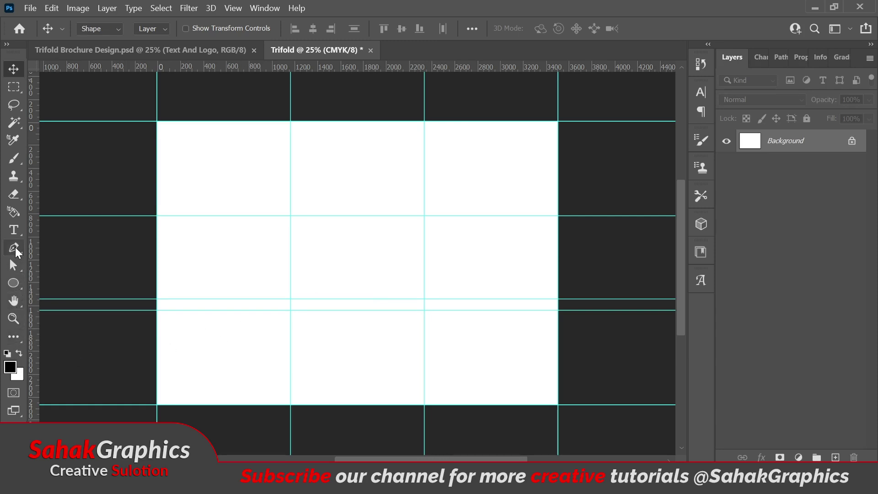
pyautogui.click(150, 29)
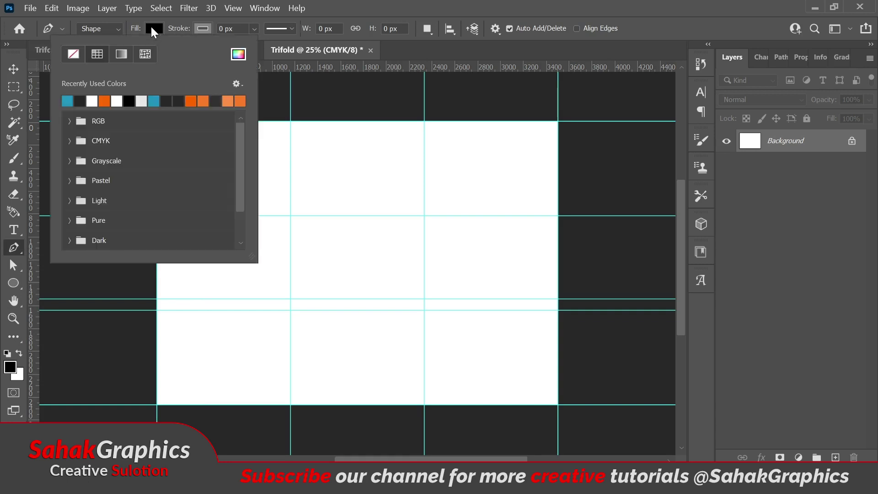
pyautogui.click(106, 101)
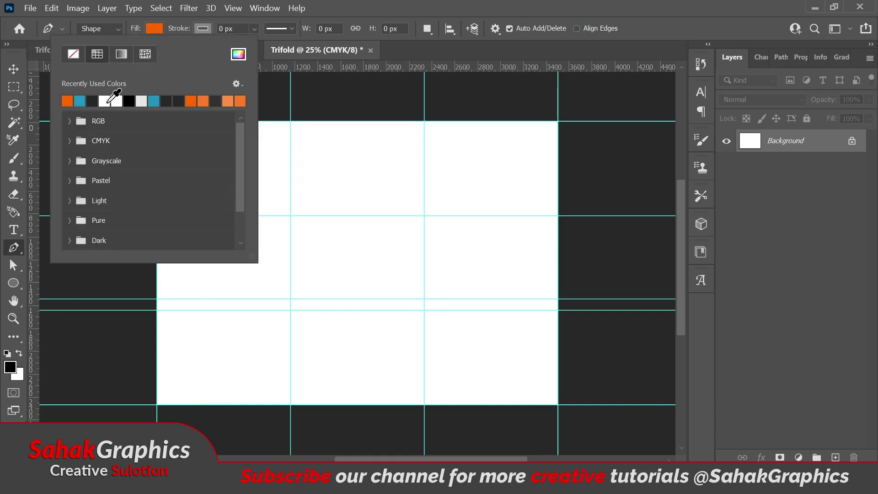
pyautogui.click(246, 57)
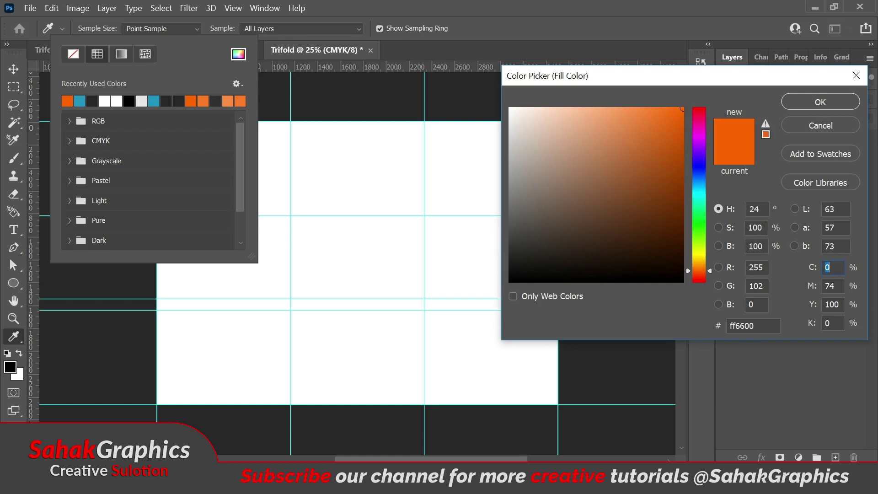
pyautogui.click(817, 102)
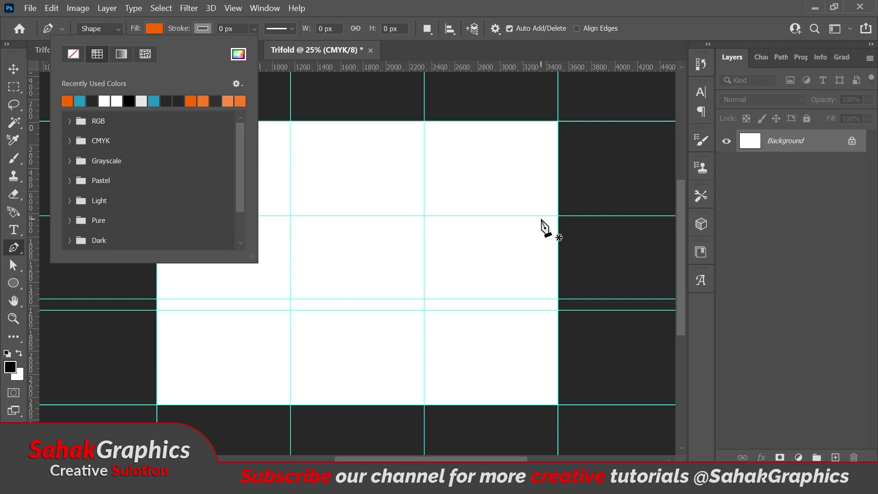
# Draw a closed orange shape with a curved top dipping at the folds across the lower page
pyautogui.click(557, 215)
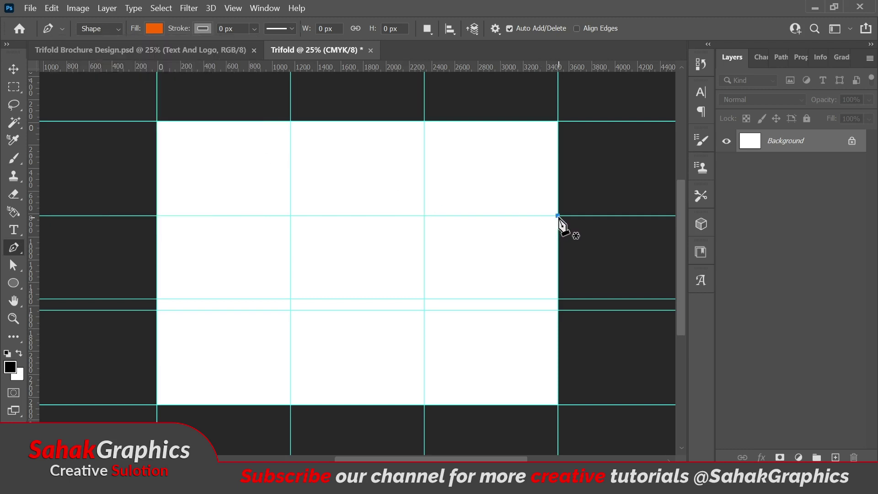
pyautogui.click(424, 310)
pyautogui.moveTo(404, 312); pyautogui.dragTo(293, 311)
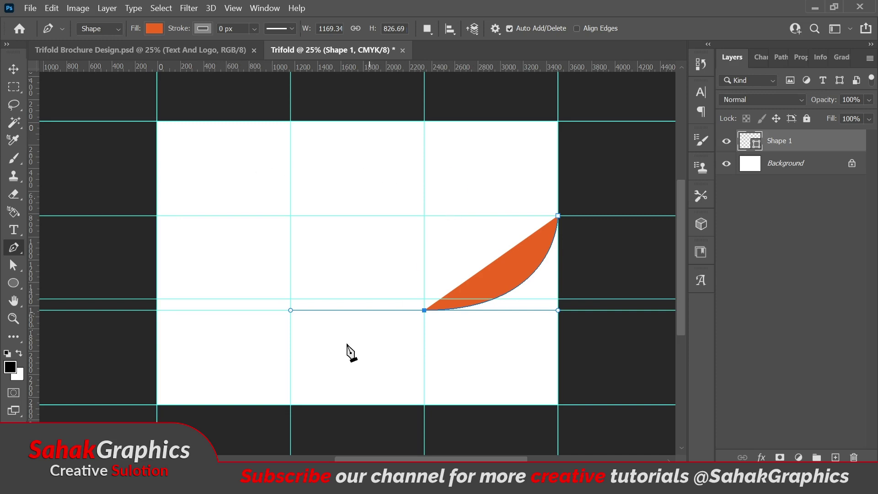
pyautogui.click(291, 405)
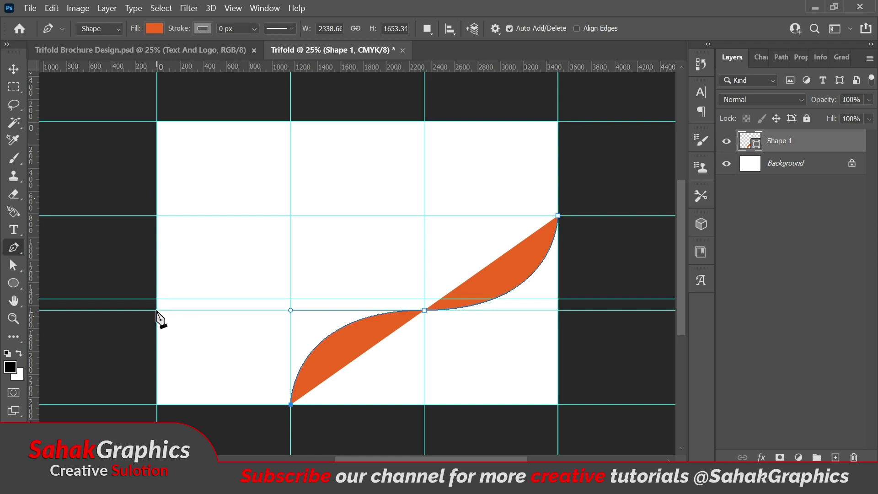
pyautogui.moveTo(157, 310)
pyautogui.mouseDown()
pyautogui.moveTo(39, 311)
pyautogui.moveTo(56, 310)
pyautogui.mouseUp()
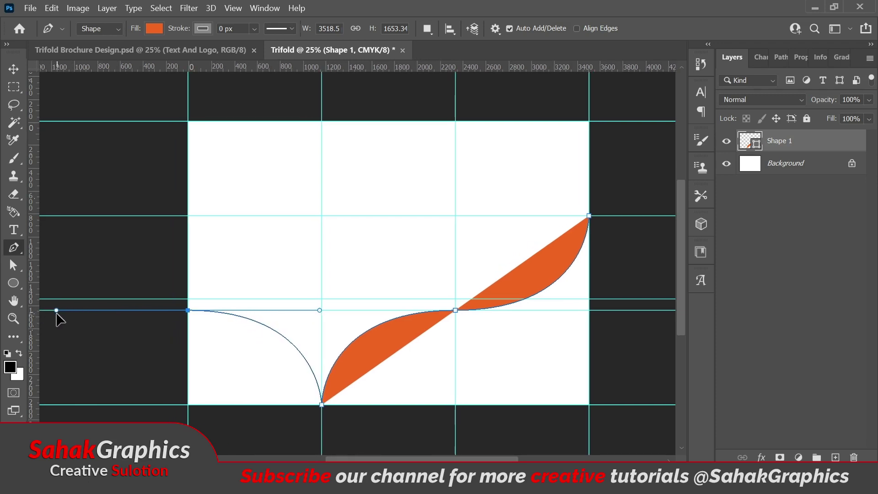
pyautogui.moveTo(56, 310); pyautogui.dragTo(56, 310)
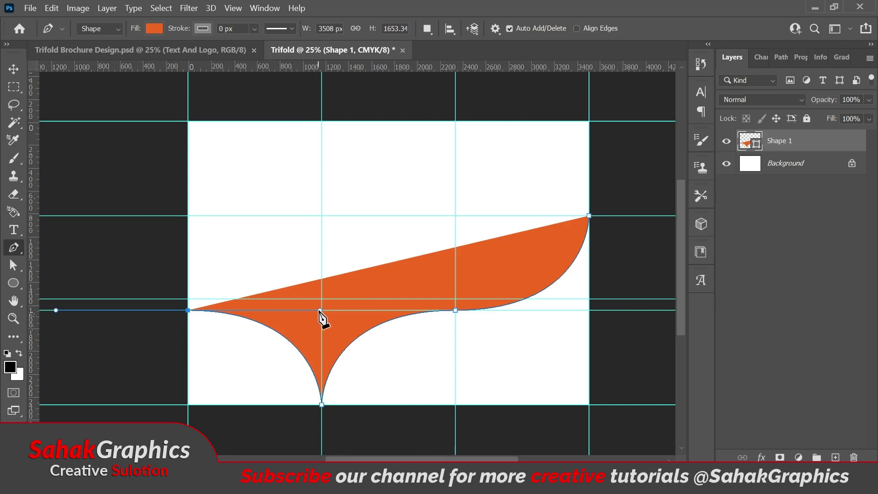
pyautogui.click(188, 311)
pyautogui.click(188, 404)
pyautogui.click(589, 404)
pyautogui.click(588, 216)
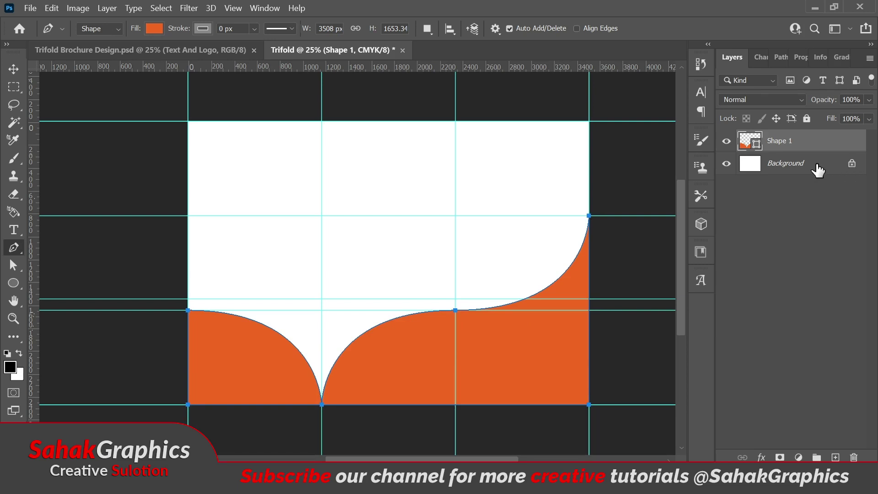
pyautogui.click(781, 167)
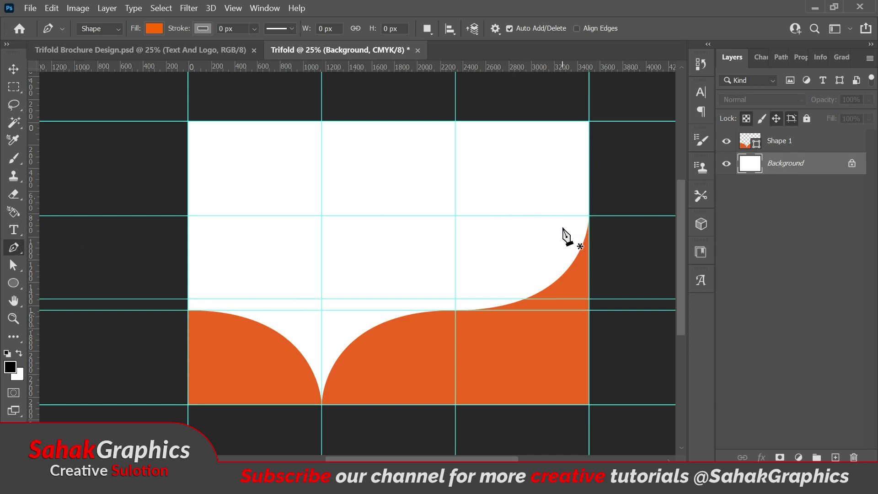
# Set a dark grey fill and start a second shape from the orange curve's top into the dip
pyautogui.click(154, 28)
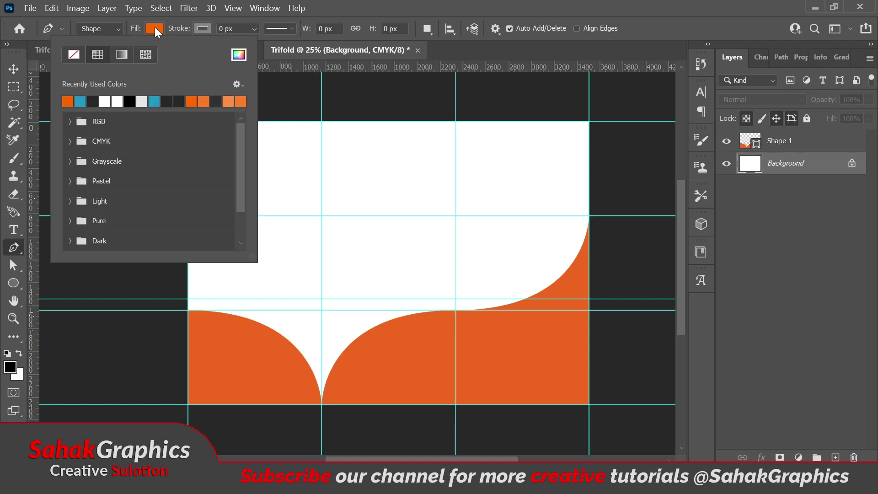
pyautogui.click(93, 102)
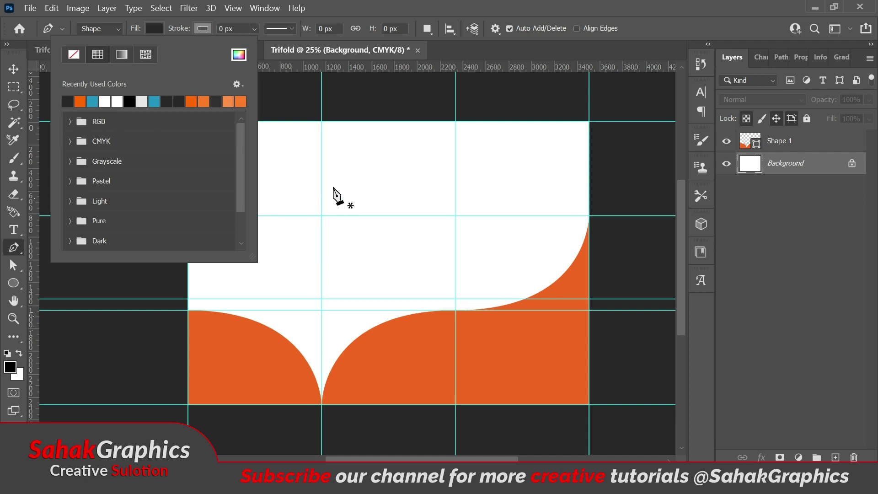
pyautogui.click(588, 216)
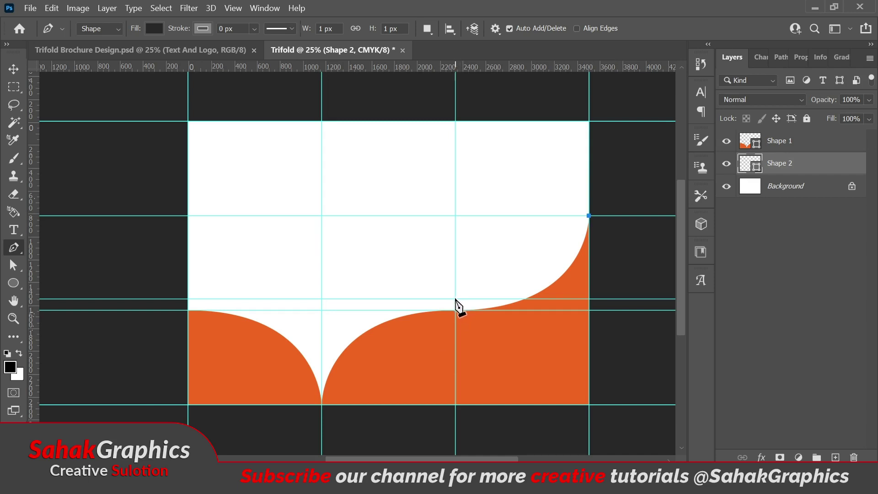
pyautogui.moveTo(455, 299); pyautogui.dragTo(325, 300)
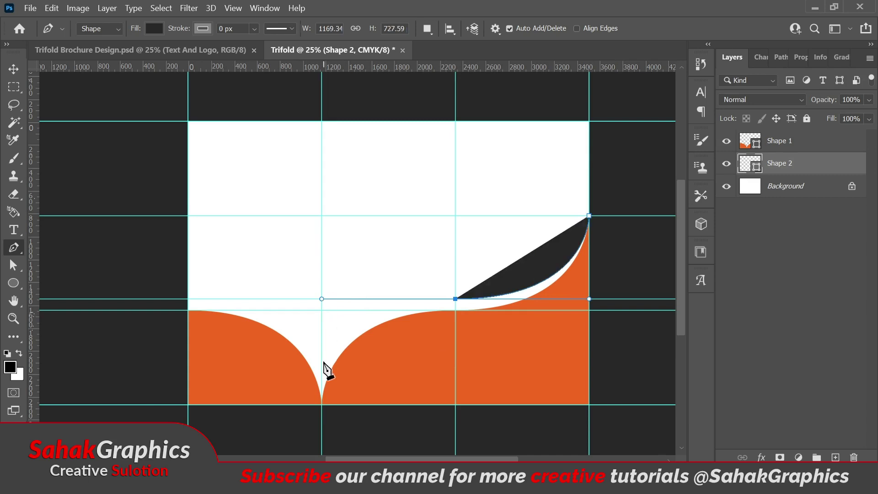
pyautogui.click(321, 404)
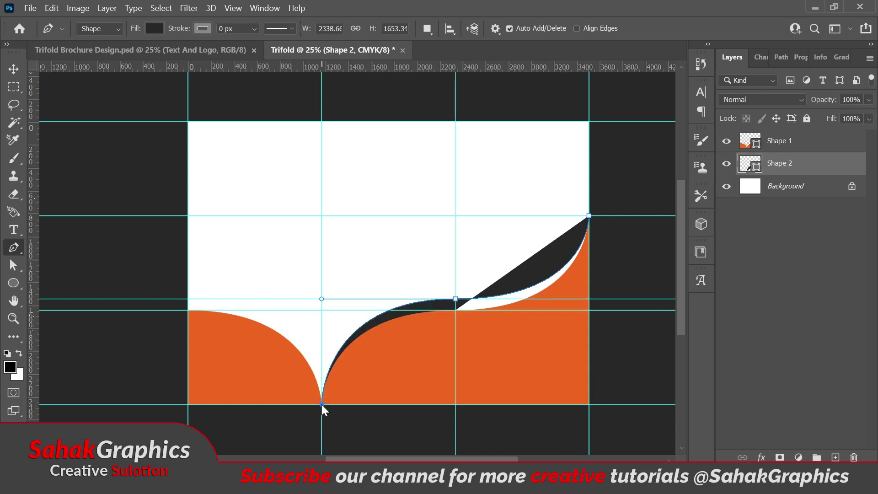
pyautogui.click(327, 374)
pyautogui.click(328, 375)
# Carry the dark shape over the left edge and bottom corners and close it
pyautogui.moveTo(188, 299); pyautogui.dragTo(55, 299)
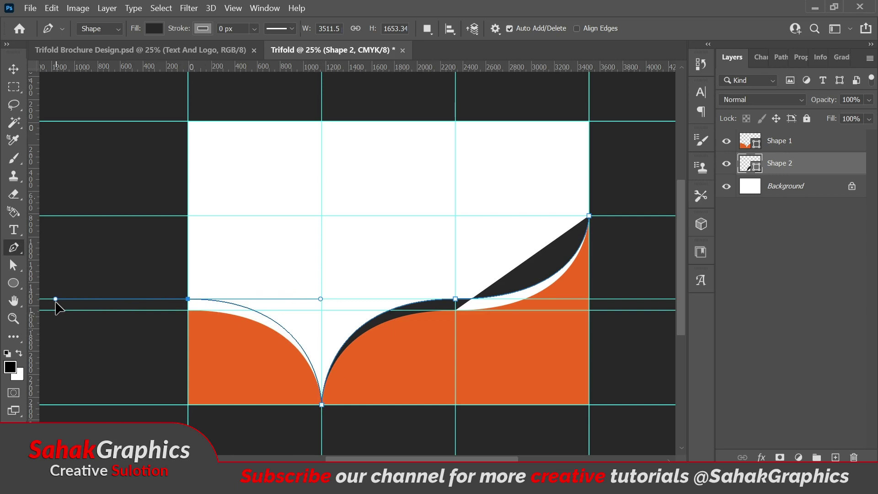
pyautogui.moveTo(56, 299); pyautogui.dragTo(54, 299)
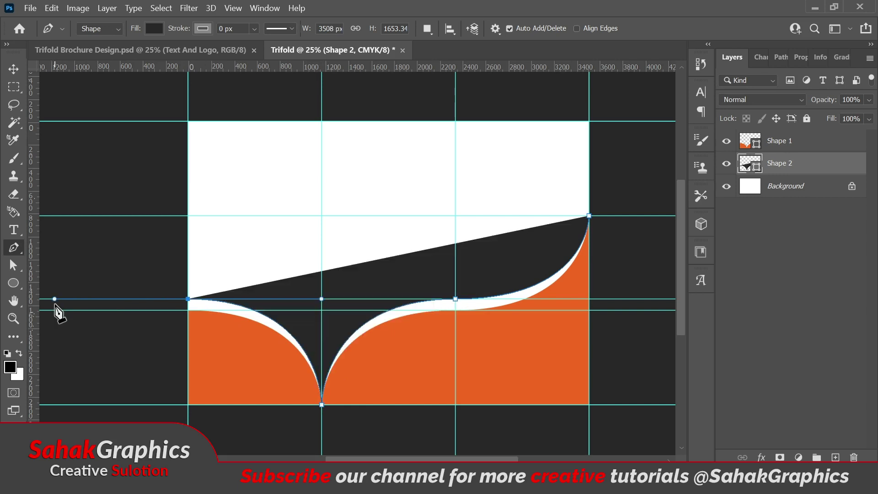
pyautogui.click(187, 298)
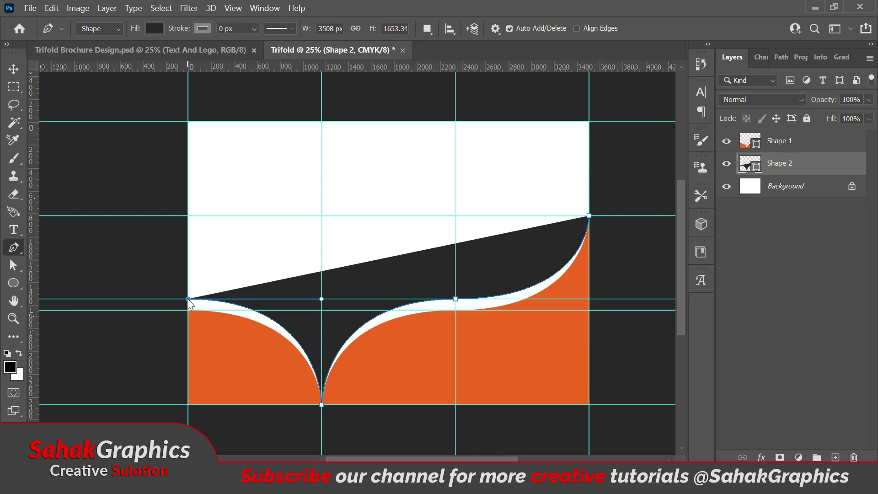
pyautogui.click(188, 405)
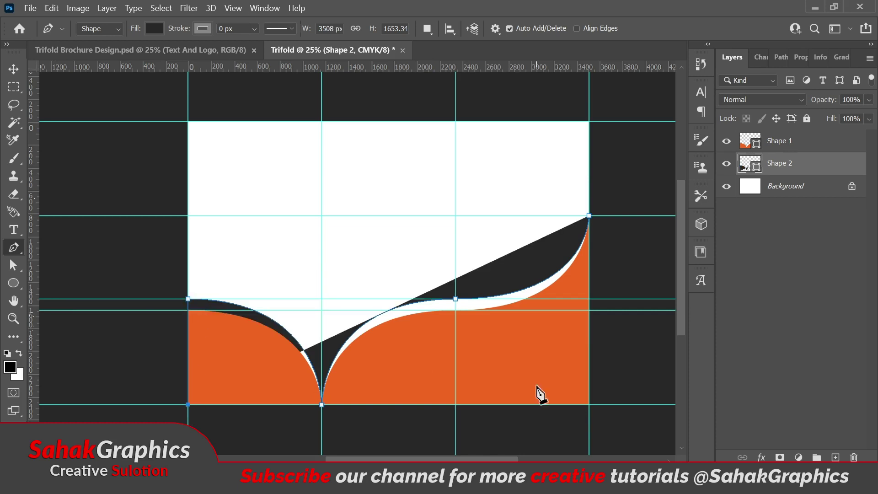
pyautogui.click(588, 405)
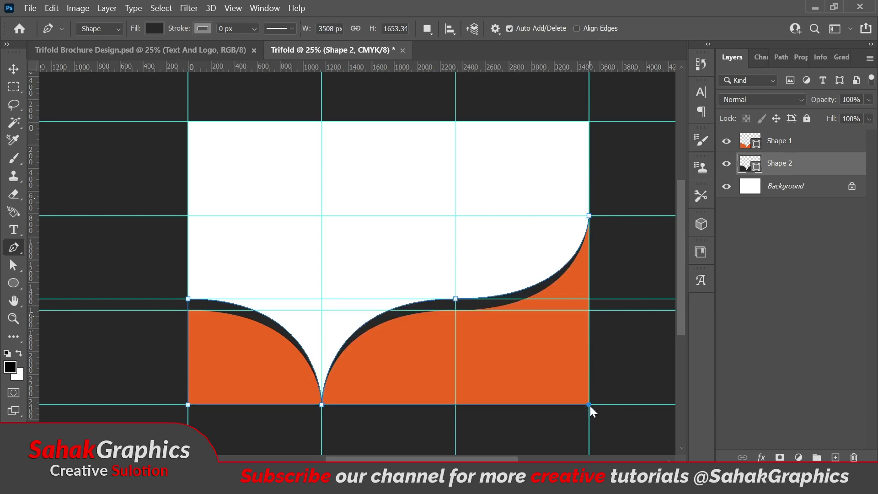
pyautogui.click(588, 216)
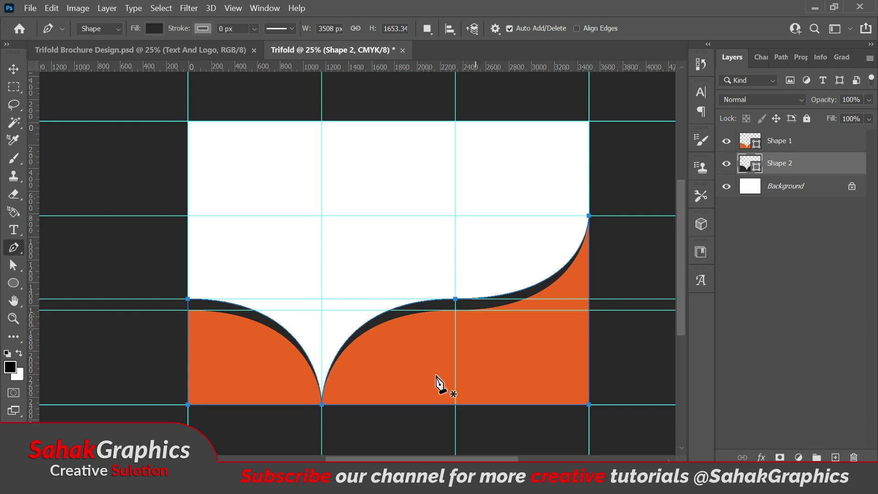
# Toggle the orange and dark shapes' visibility to compare, keep the dark fill, zoom into the dip
pyautogui.click(726, 141)
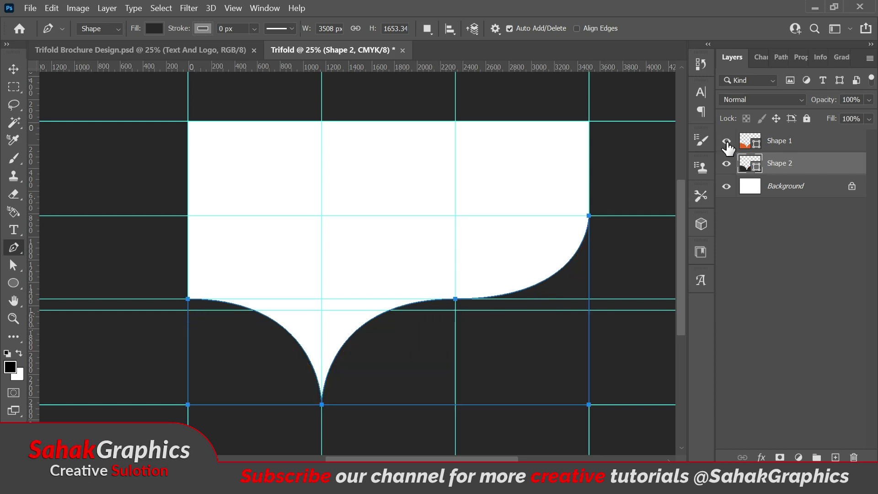
pyautogui.click(726, 141)
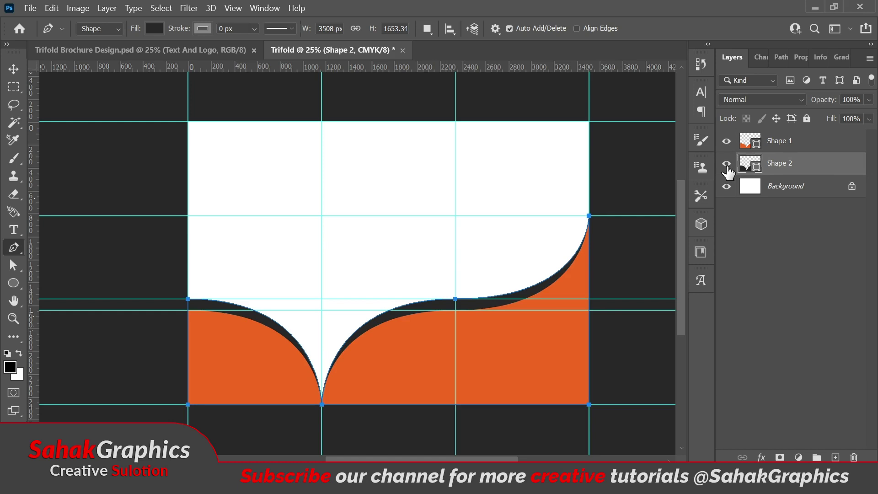
pyautogui.click(726, 164)
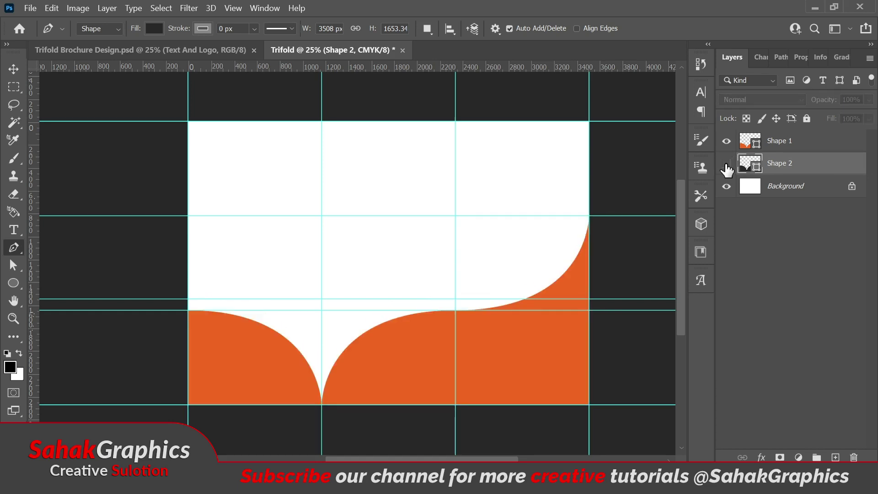
pyautogui.click(727, 164)
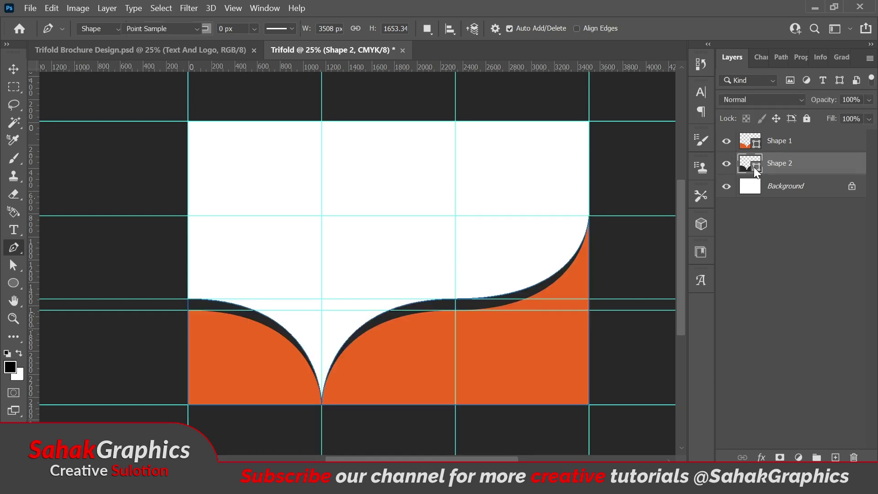
pyautogui.doubleClick(754, 168)
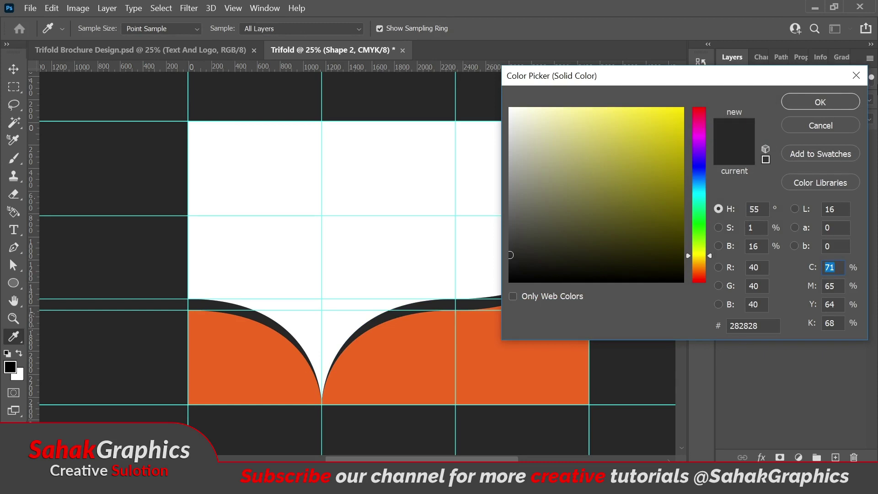
pyautogui.click(826, 104)
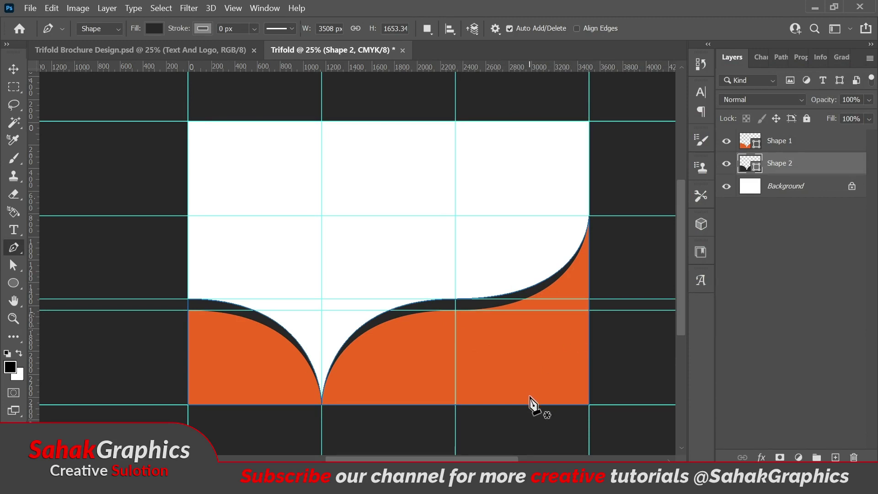
pyautogui.hotkey('ctrl', '+')
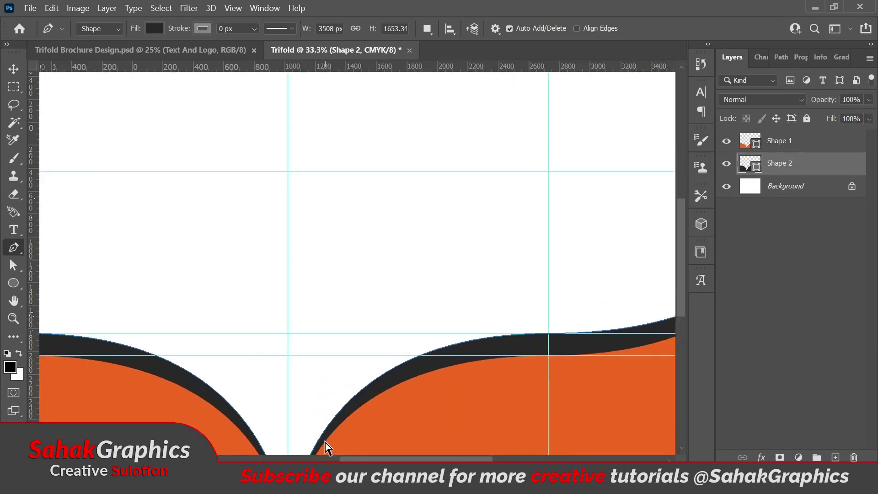
pyautogui.moveTo(682, 272); pyautogui.dragTo(681, 306)
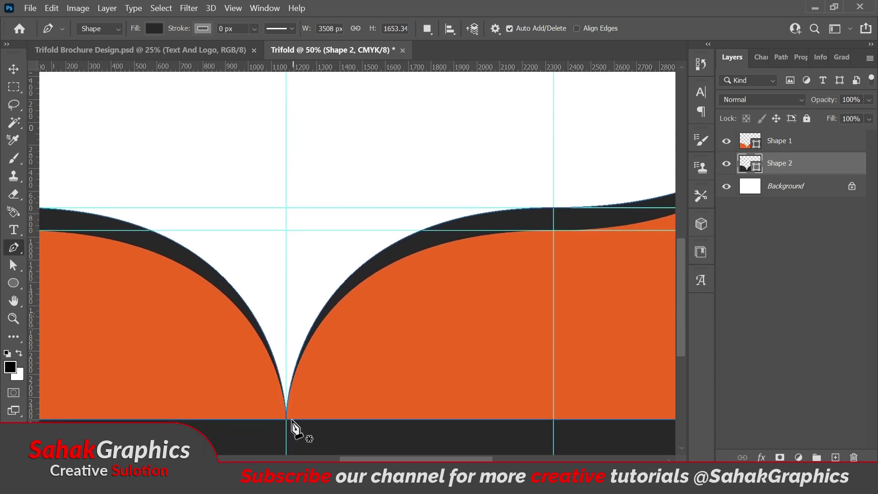
pyautogui.click(777, 187)
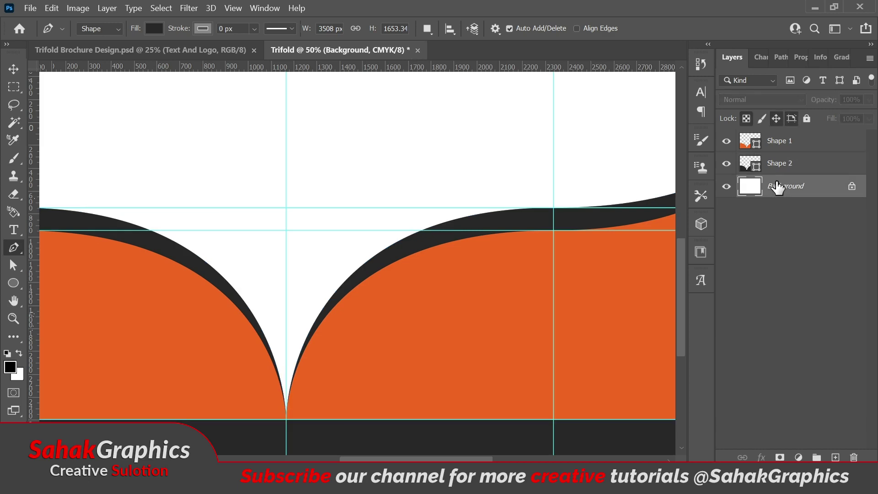
# Draw the sliver's outer curve from the V's bottom up to the dark band
pyautogui.click(286, 419)
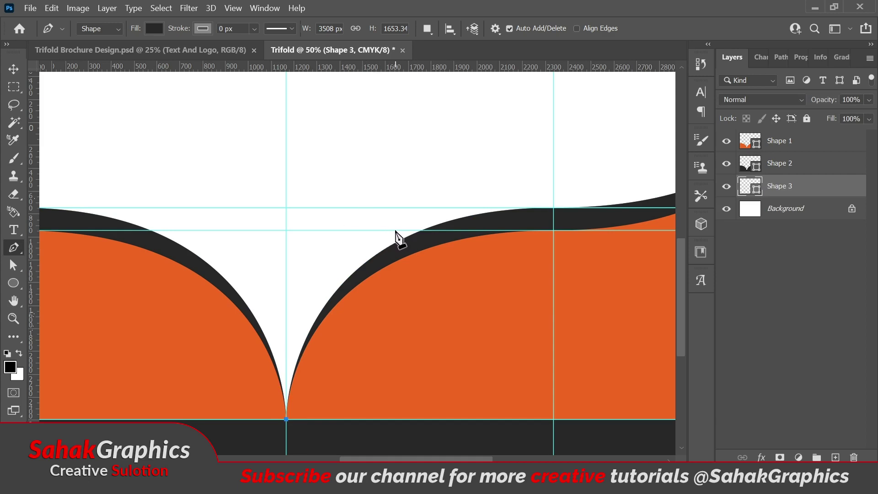
pyautogui.moveTo(394, 230)
pyautogui.mouseDown()
pyautogui.moveTo(498, 215)
pyautogui.moveTo(509, 180)
pyautogui.mouseUp()
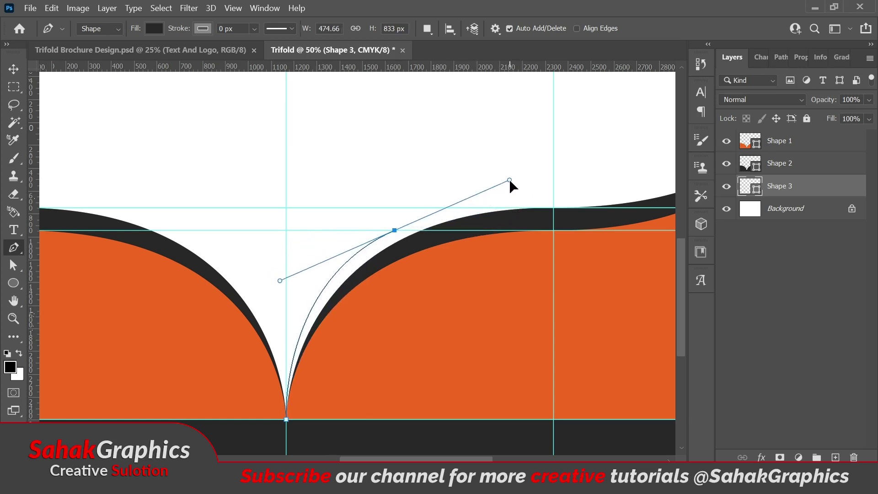
pyautogui.moveTo(508, 179); pyautogui.dragTo(511, 182)
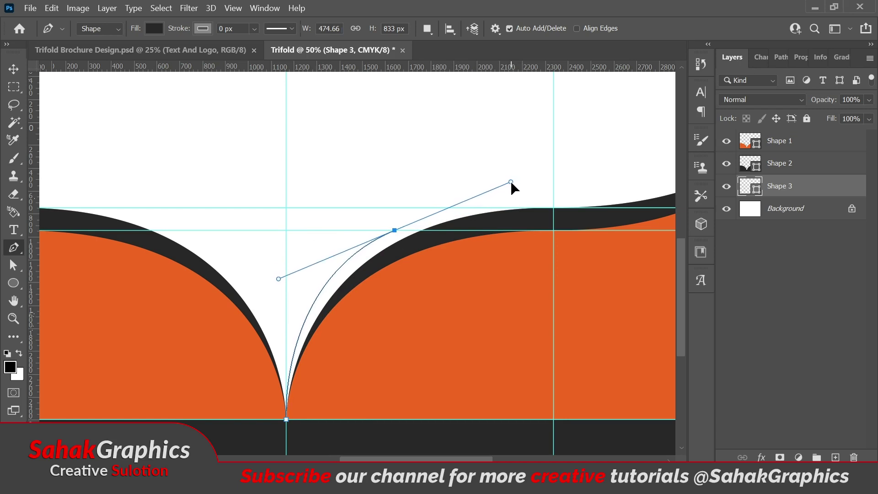
pyautogui.moveTo(510, 181); pyautogui.dragTo(510, 181)
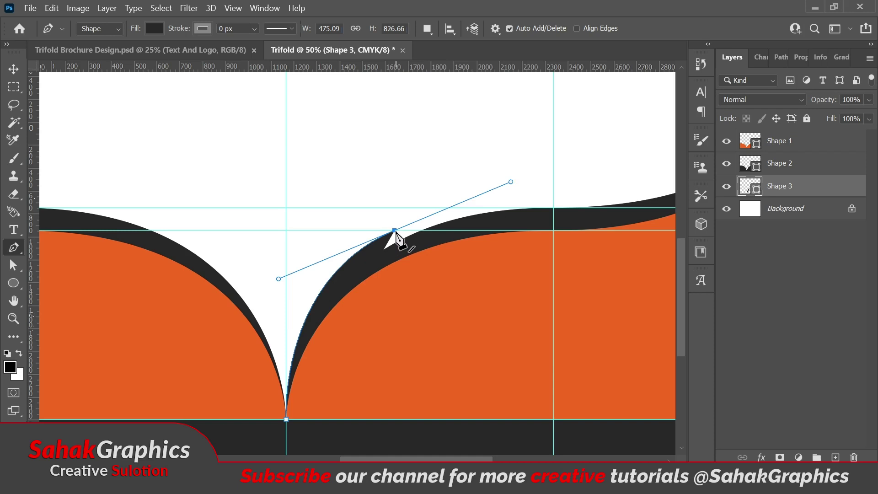
pyautogui.click(394, 230)
# Curve the sliver's inner edge, close the shape, and duplicate it as Shape 3 copy
pyautogui.moveTo(286, 351); pyautogui.dragTo(273, 449)
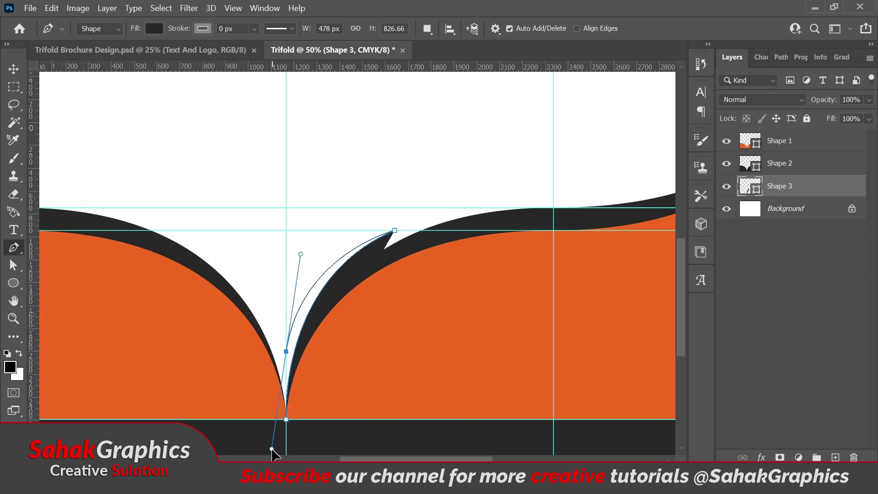
pyautogui.moveTo(273, 450); pyautogui.dragTo(272, 452)
pyautogui.moveTo(272, 451)
pyautogui.mouseDown()
pyautogui.moveTo(241, 441)
pyautogui.moveTo(278, 449)
pyautogui.moveTo(276, 439)
pyautogui.moveTo(286, 440)
pyautogui.mouseUp()
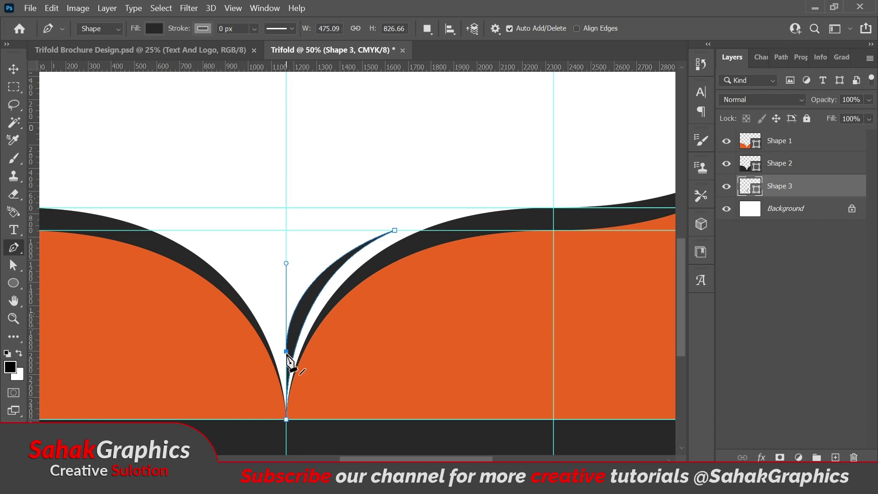
pyautogui.click(286, 418)
pyautogui.hotkey('ctrl', 'j')
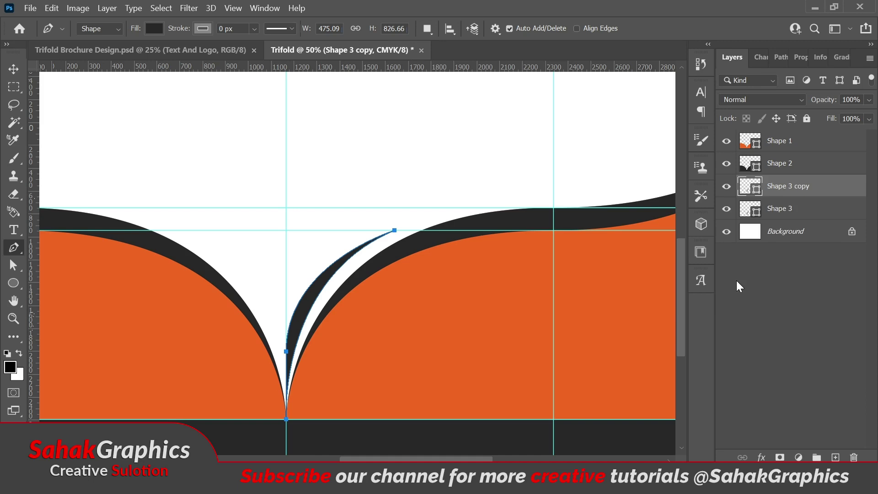
# Flip Shape 3 copy horizontally around the V's centre line
pyautogui.hotkey('ctrl', 't')
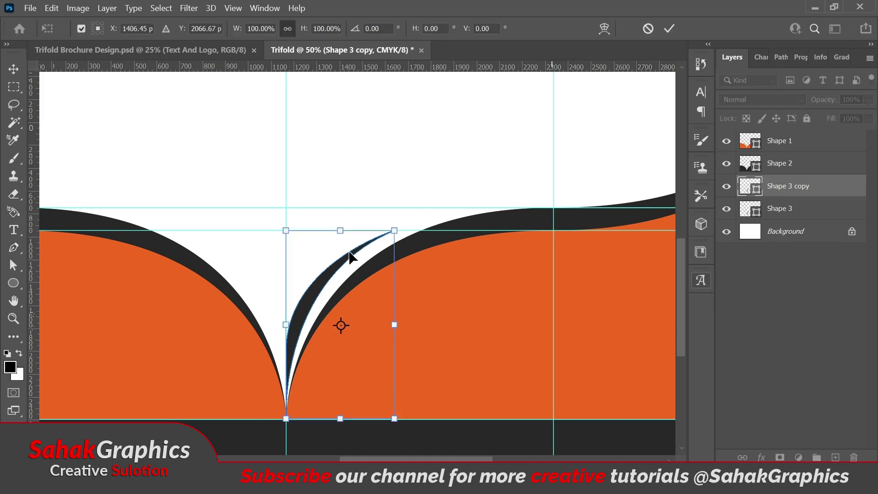
pyautogui.moveTo(340, 326); pyautogui.dragTo(286, 325)
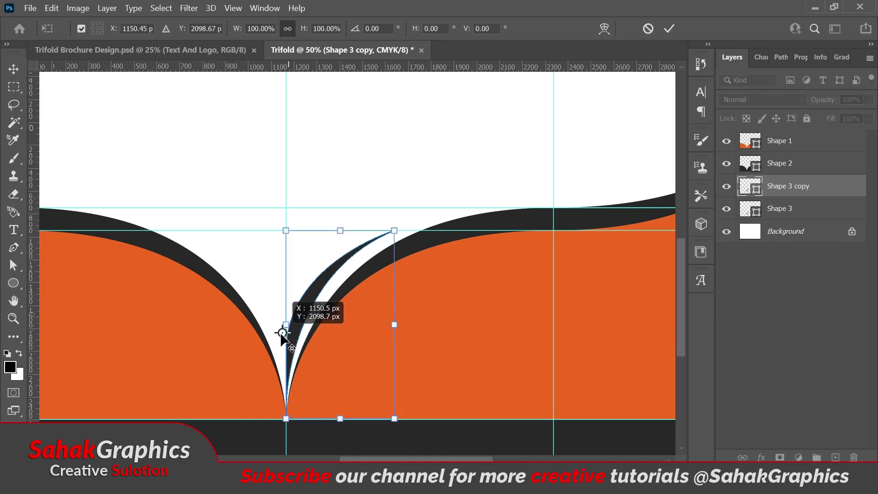
pyautogui.rightClick(327, 320)
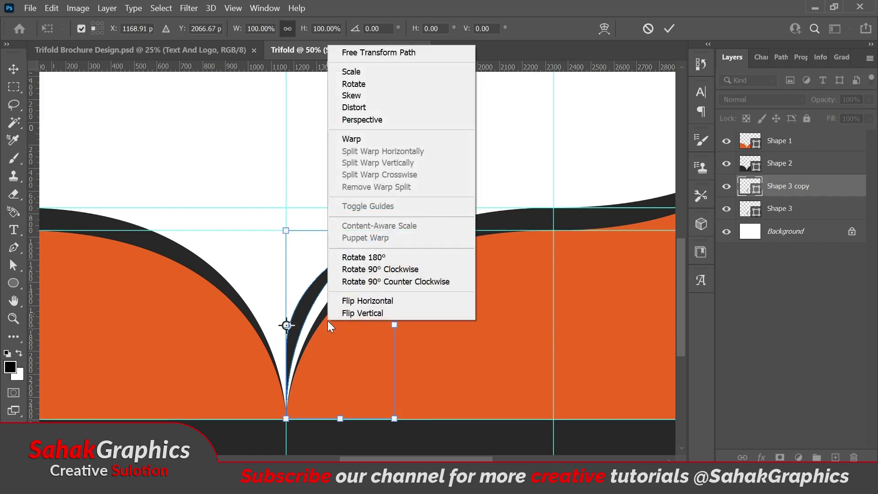
pyautogui.click(379, 300)
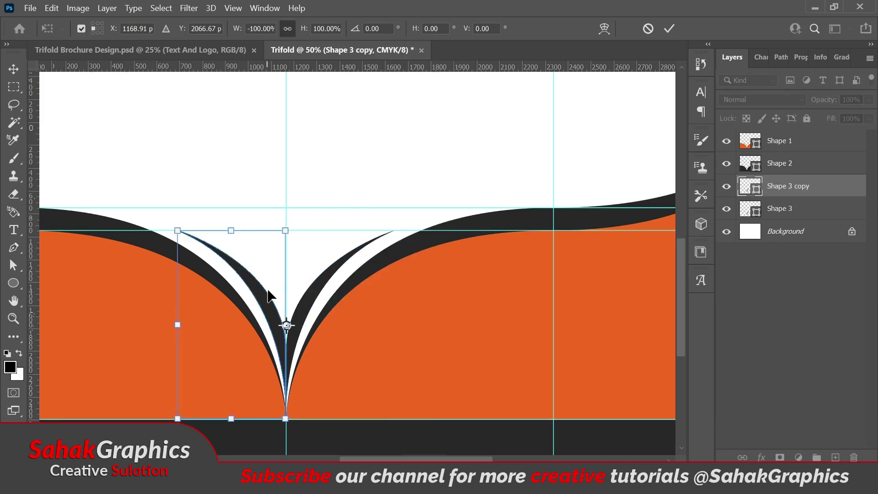
pyautogui.click(668, 30)
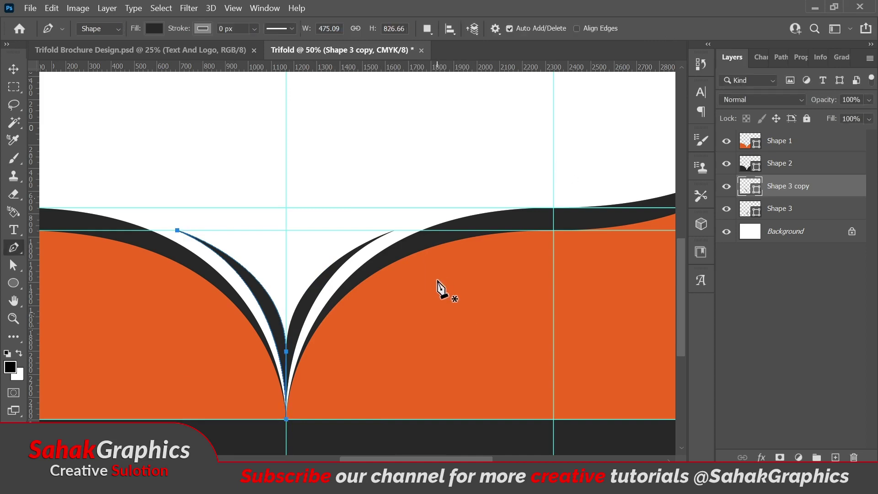
# Fit the page in view, undo a stray shape, and switch to the Move tool
pyautogui.hotkey('ctrl', '0')
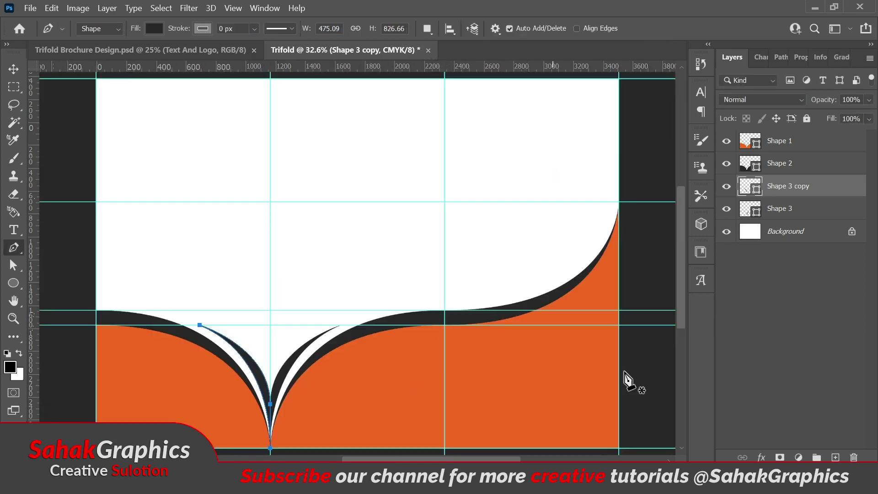
pyautogui.press('Escape')
pyautogui.click(638, 374)
pyautogui.hotkey('ctrl', 'z')
pyautogui.press('v')
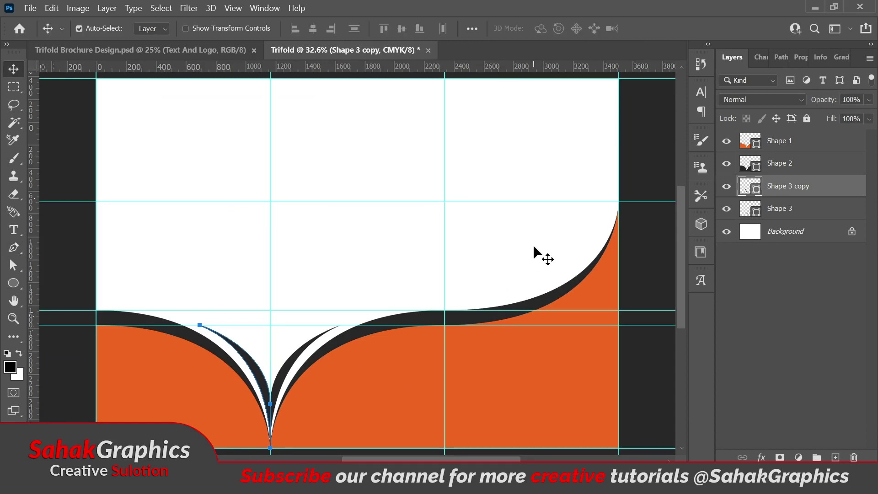
pyautogui.click(533, 244)
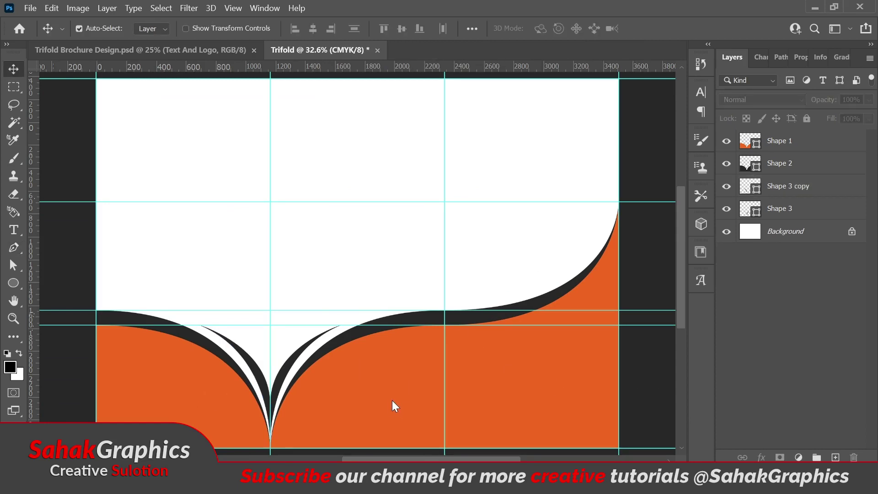
# Hide the guides and zoom in on the V-shaped tip
pyautogui.hotkey('ctrl', '-')
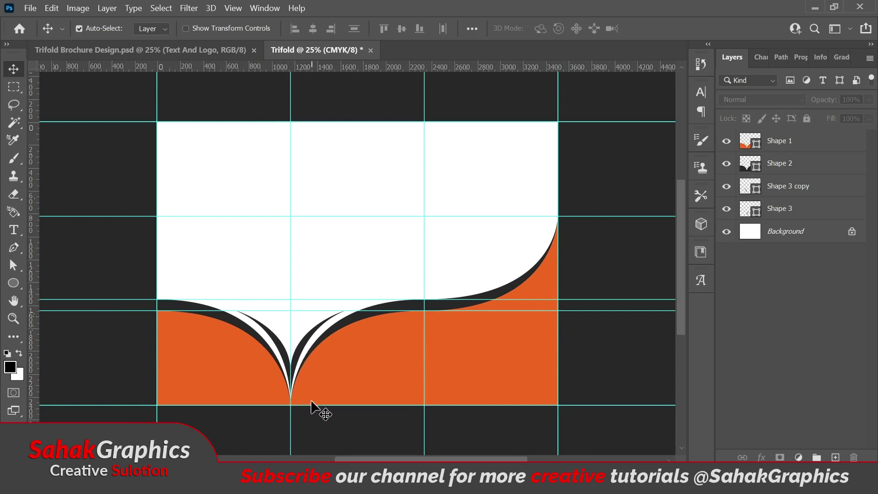
pyautogui.click(770, 187)
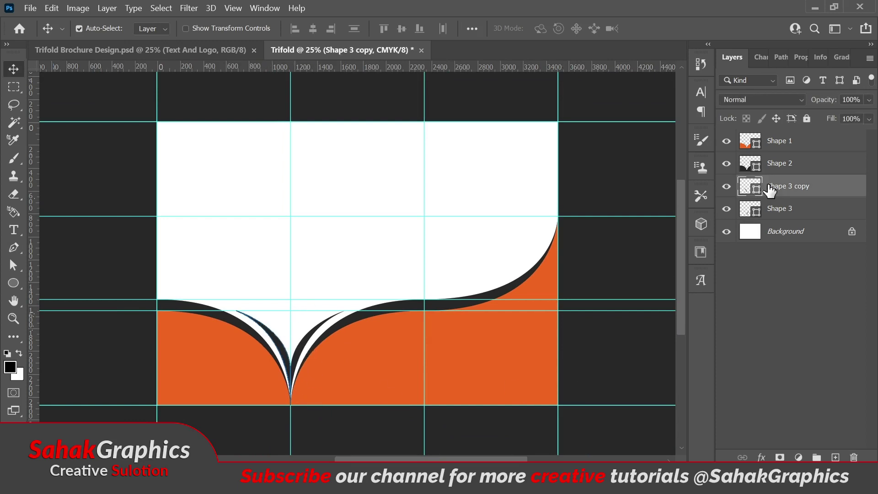
pyautogui.keyDown('shift'); pyautogui.click(773, 209); pyautogui.keyUp('shift')
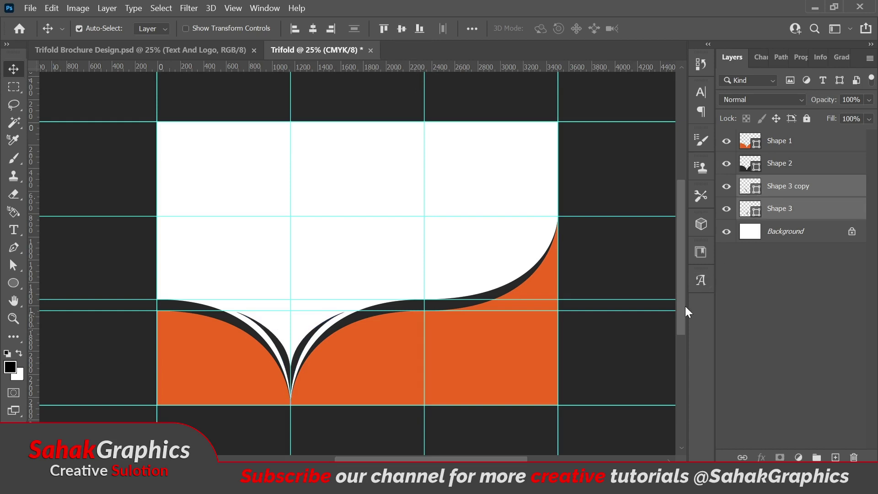
pyautogui.click(612, 328)
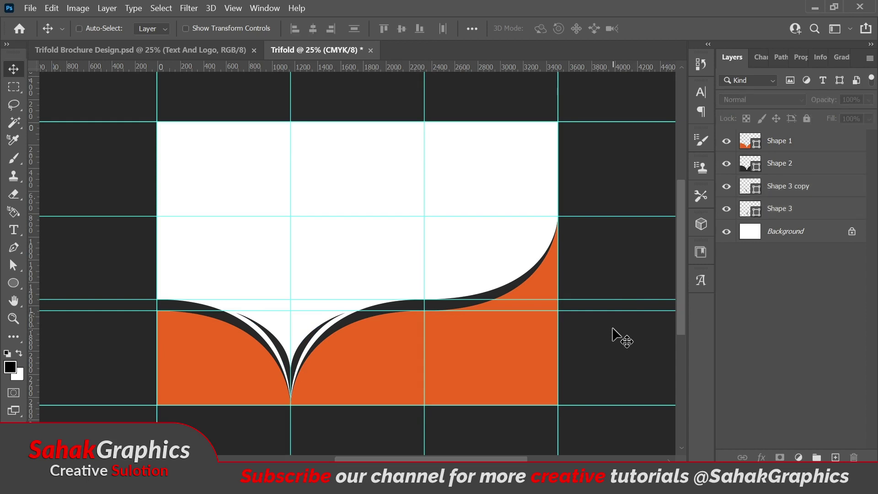
pyautogui.hotkey('ctrl', ';')
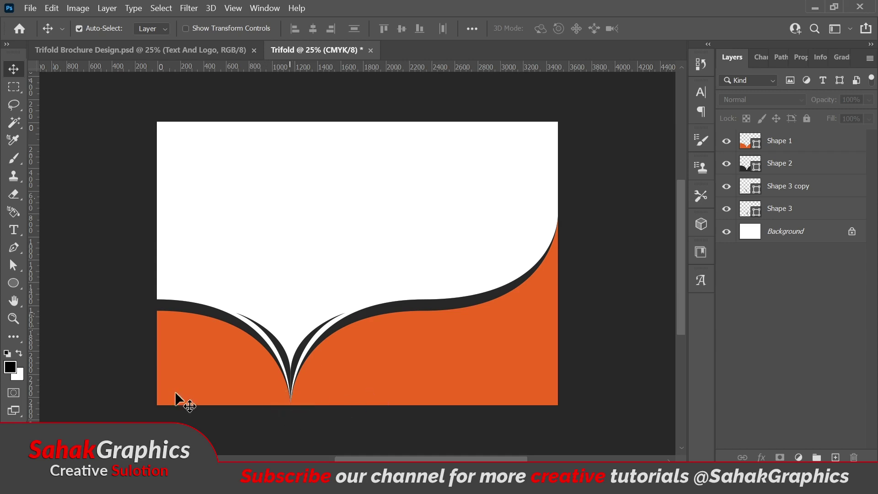
pyautogui.click(15, 325)
pyautogui.moveTo(281, 384)
pyautogui.mouseDown()
pyautogui.moveTo(341, 430)
pyautogui.moveTo(341, 416)
pyautogui.mouseUp()
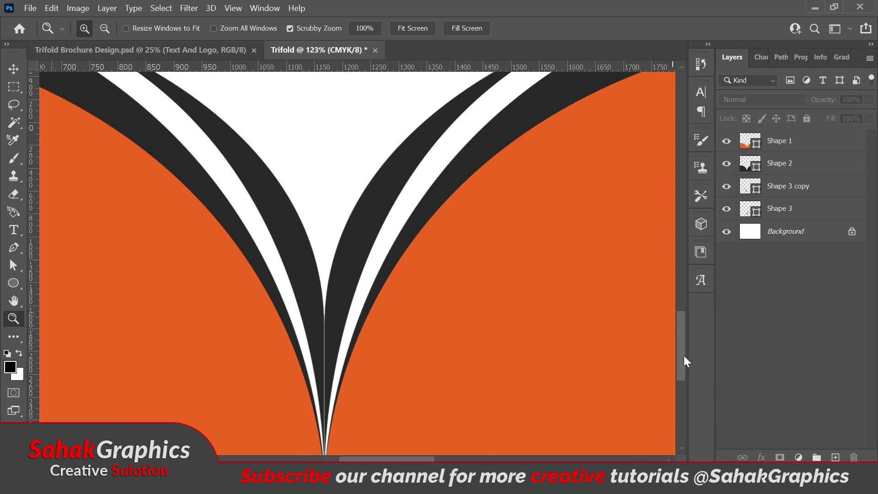
pyautogui.moveTo(682, 359); pyautogui.dragTo(676, 376)
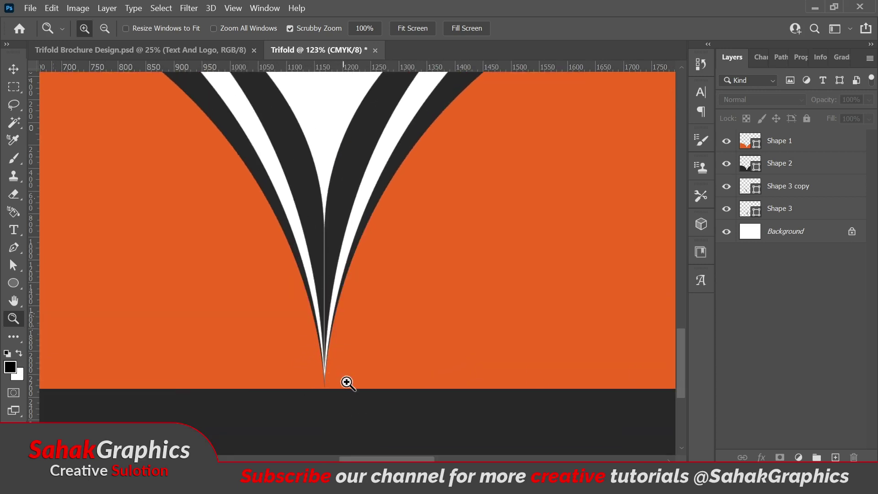
# Nudge Shape 3 and its copy with arrow keys, restore guides, and check the reference brochure
pyautogui.click(760, 209)
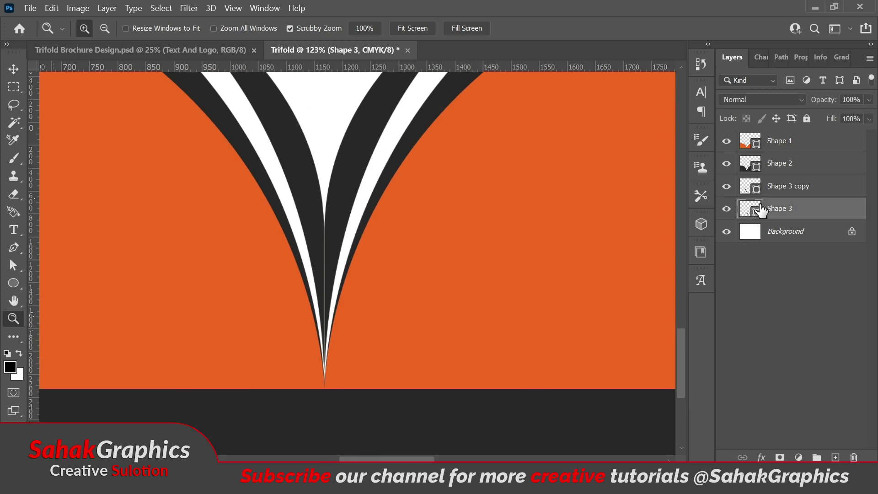
pyautogui.keyDown('shift'); pyautogui.click(779, 187); pyautogui.keyUp('shift')
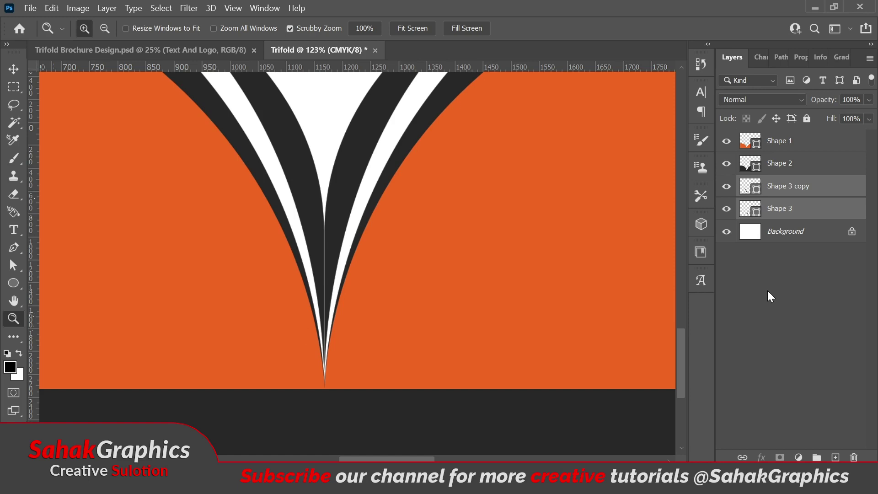
pyautogui.press('v')
pyautogui.press('Up')
pyautogui.press('Up')
pyautogui.press('Up')
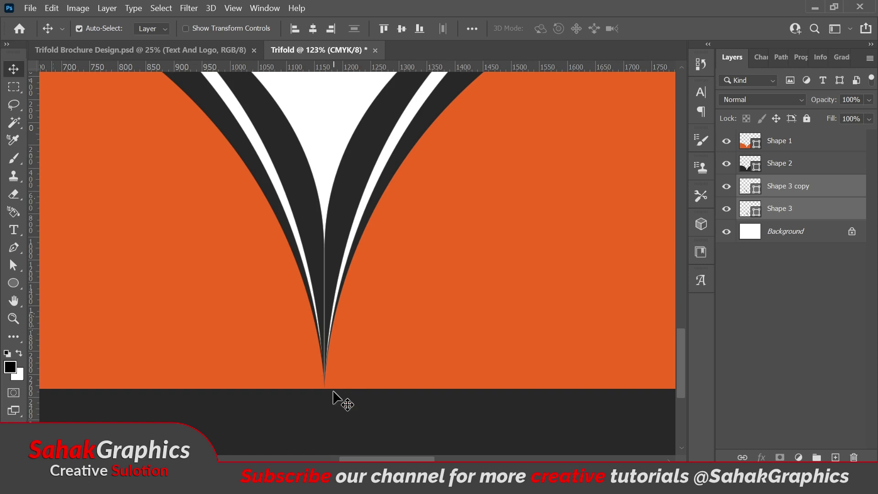
pyautogui.hotkey('ctrl', '0')
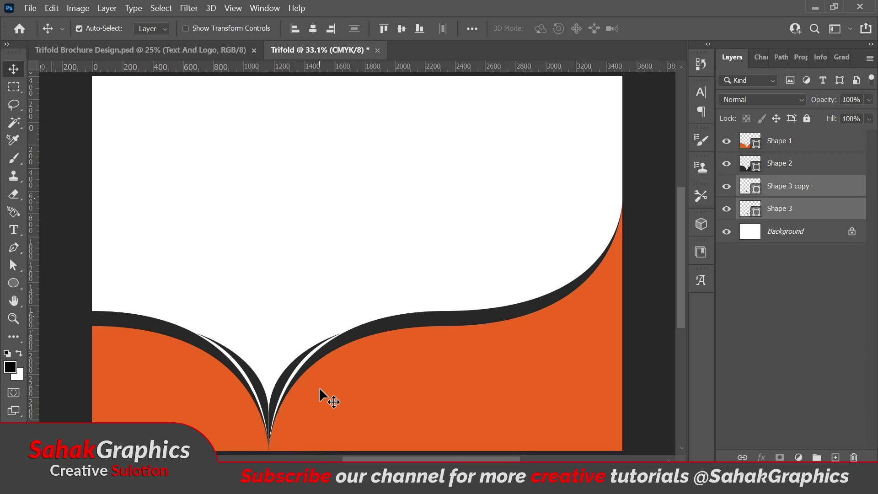
pyautogui.press('Down')
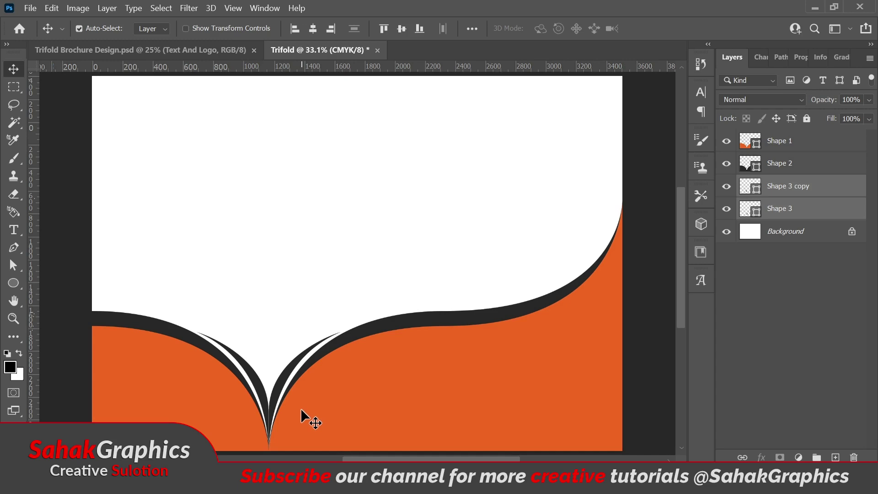
pyautogui.hotkey('ctrl', ';')
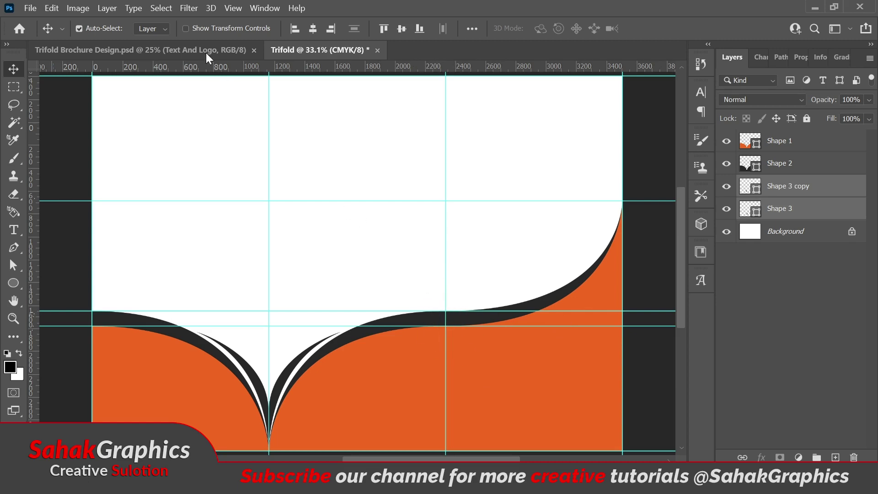
pyautogui.click(188, 55)
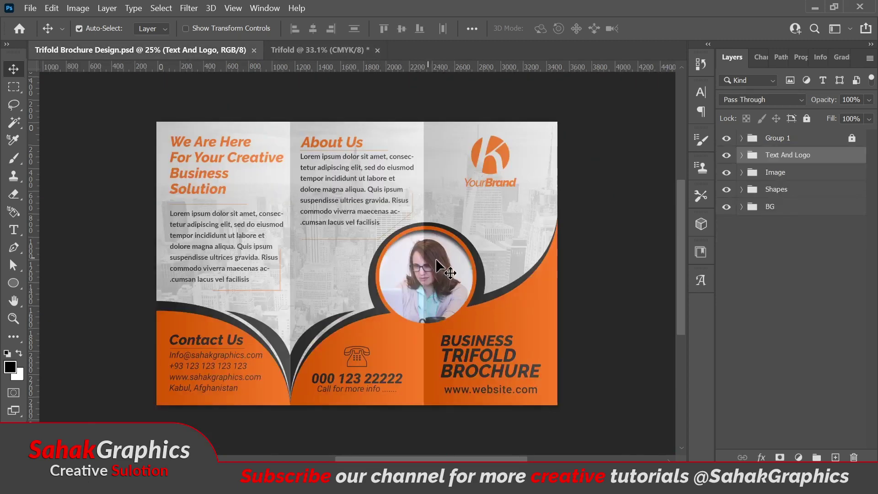
pyautogui.click(347, 47)
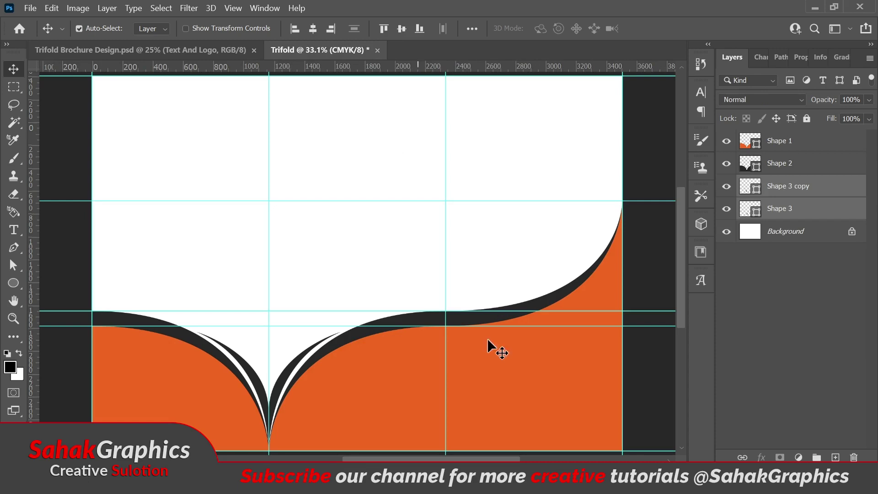
# Create a 668 × 668 px circle with the Ellipse tool
pyautogui.click(12, 284)
pyautogui.click(80, 295)
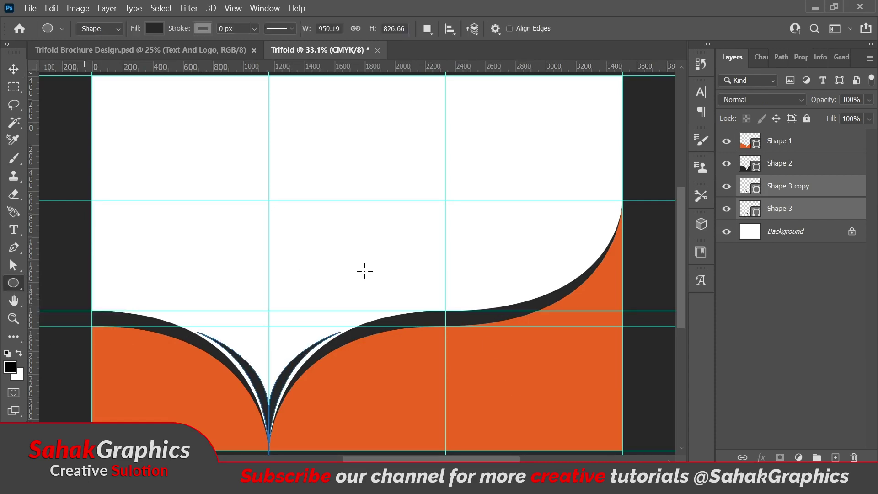
pyautogui.click(439, 216)
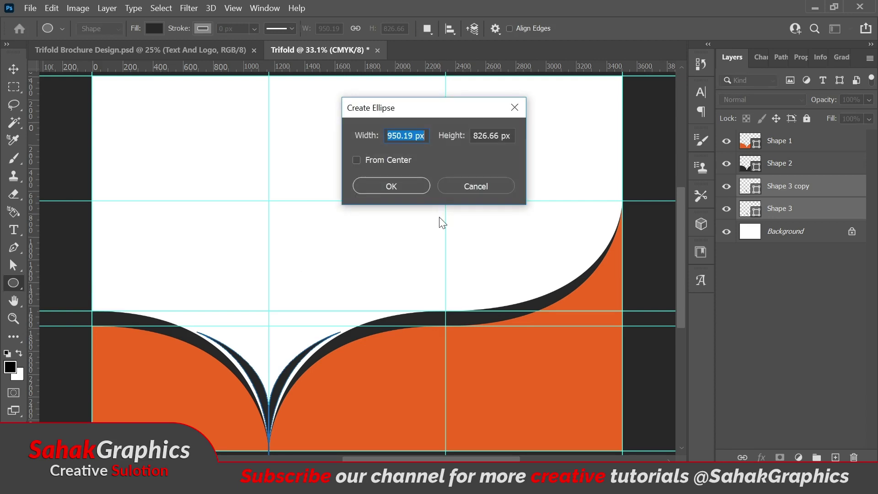
pyautogui.press('End')
pyautogui.press('Left')
pyautogui.press('Left')
pyautogui.press('Left')
pyautogui.hotkey('shift', 'Left')
pyautogui.hotkey('shift', 'Left')
pyautogui.hotkey('shift', 'Left')
pyautogui.write('668')
pyautogui.press('Tab')
pyautogui.press('End')
pyautogui.press('Left')
pyautogui.press('Left')
pyautogui.press('Left')
pyautogui.hotkey('shift', 'Left')
pyautogui.hotkey('shift', 'Left')
pyautogui.hotkey('shift', 'Left')
pyautogui.hotkey('shift', 'Left')
pyautogui.hotkey('shift', 'Left')
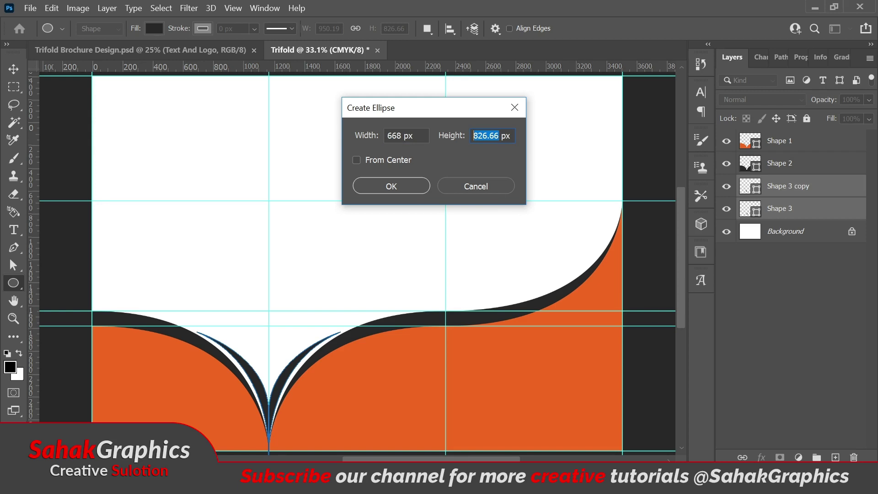
pyautogui.write('66')
pyautogui.write('8')
pyautogui.click(402, 186)
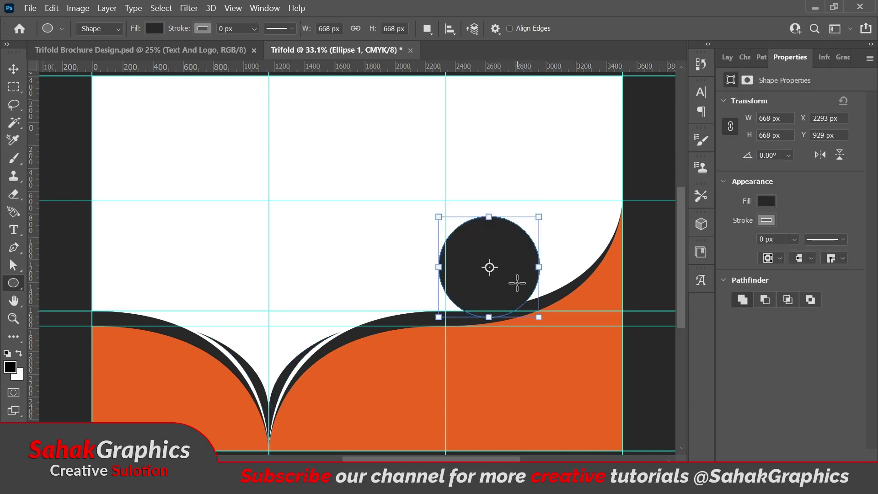
# Place the circle on the right fold line and move Ellipse 1 to the top of the layers
pyautogui.press('v')
pyautogui.moveTo(483, 268); pyautogui.dragTo(452, 286)
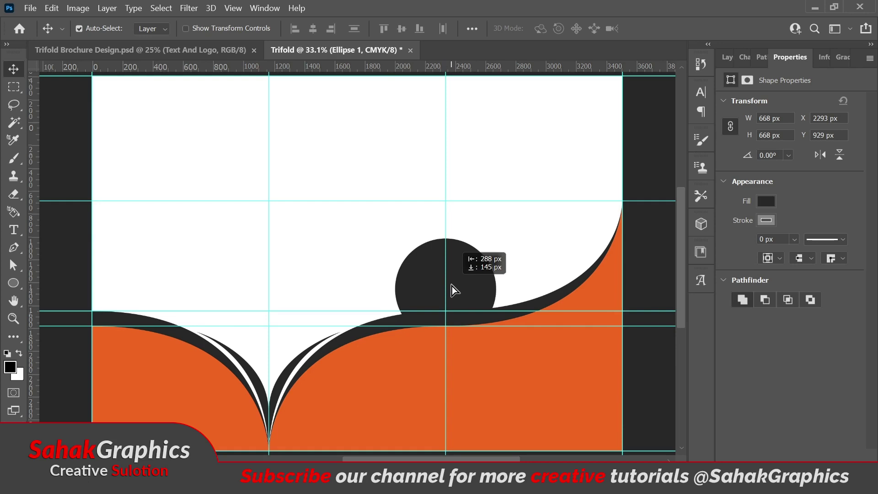
pyautogui.moveTo(452, 286); pyautogui.dragTo(452, 285)
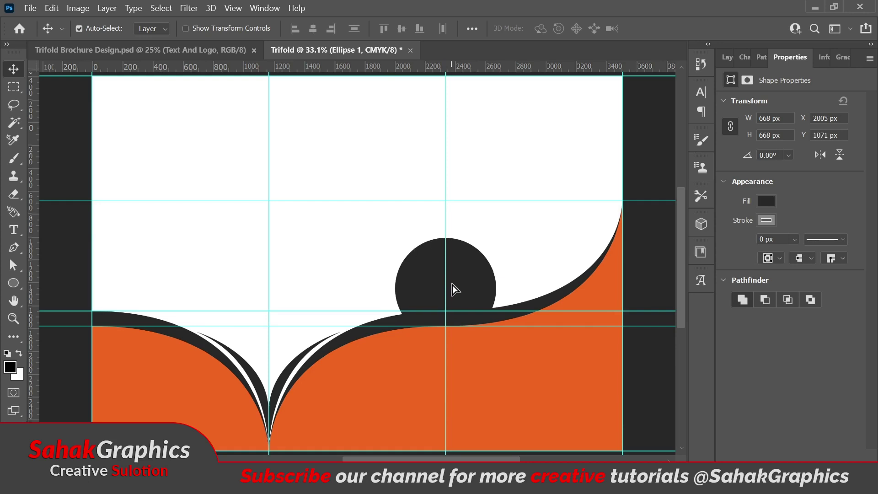
pyautogui.click(726, 55)
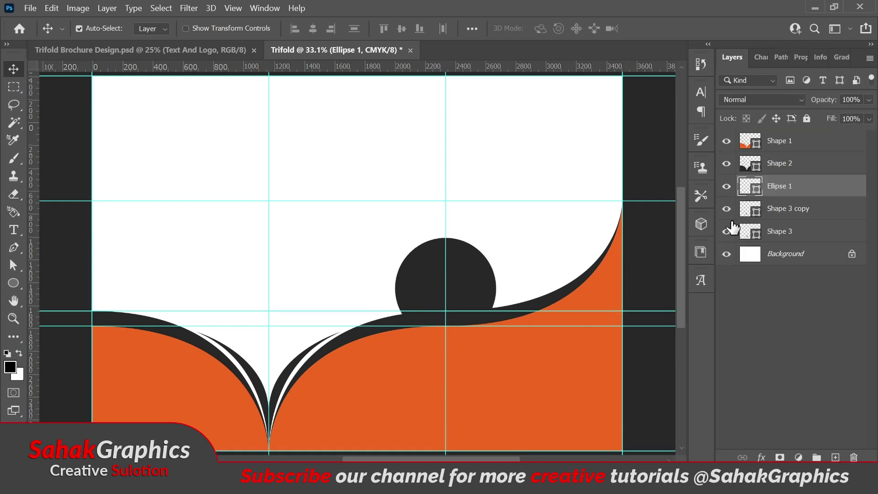
pyautogui.moveTo(777, 189); pyautogui.dragTo(765, 139)
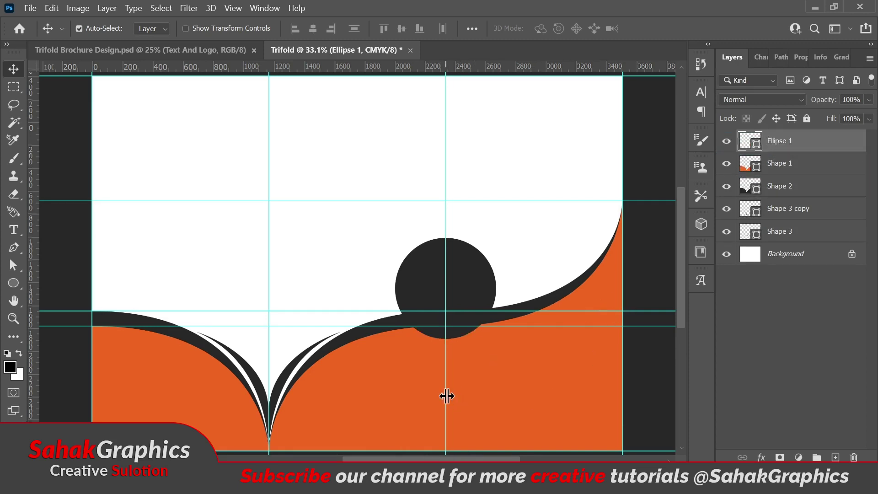
pyautogui.click(777, 168)
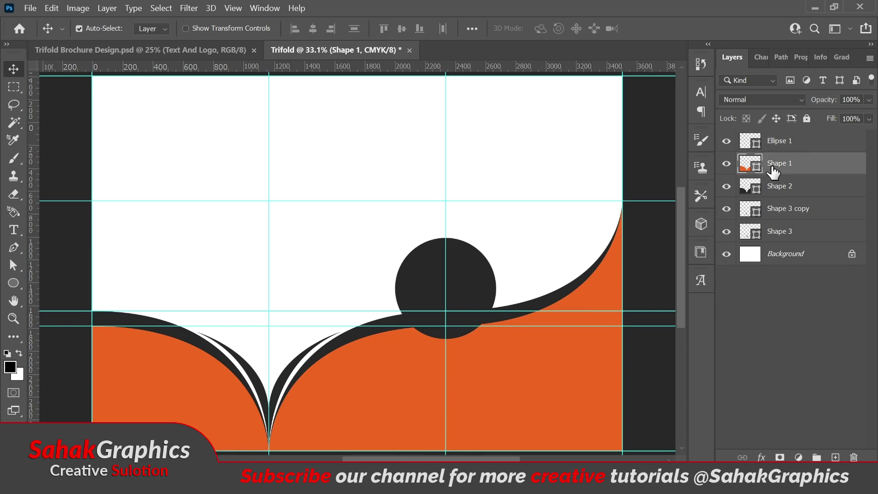
# Group Shape 1 through Shape 3, name the group Shapes, and lock it
pyautogui.keyDown('shift'); pyautogui.click(780, 232); pyautogui.keyUp('shift')
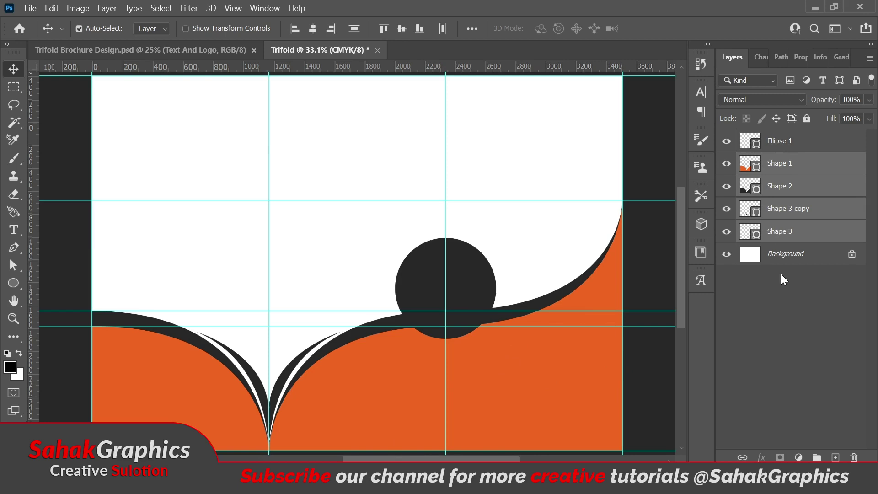
pyautogui.hotkey('ctrl', 'g')
pyautogui.doubleClick(776, 160)
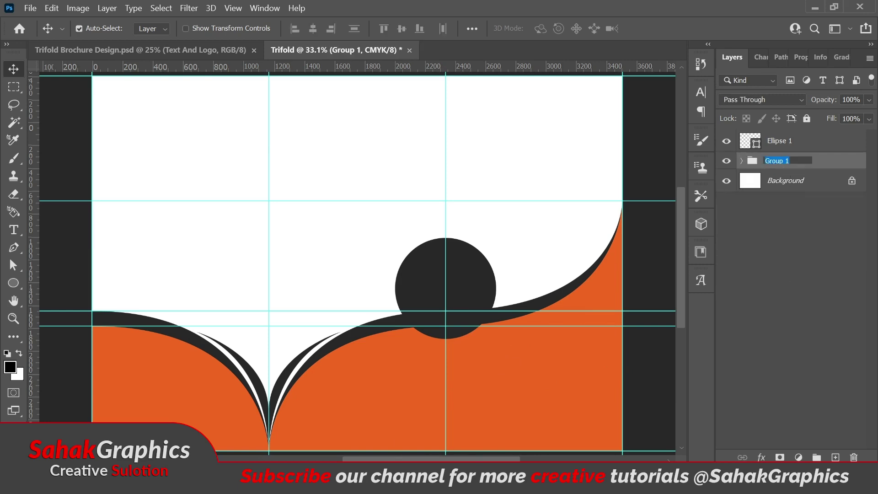
pyautogui.write('Sha')
pyautogui.write('pes')
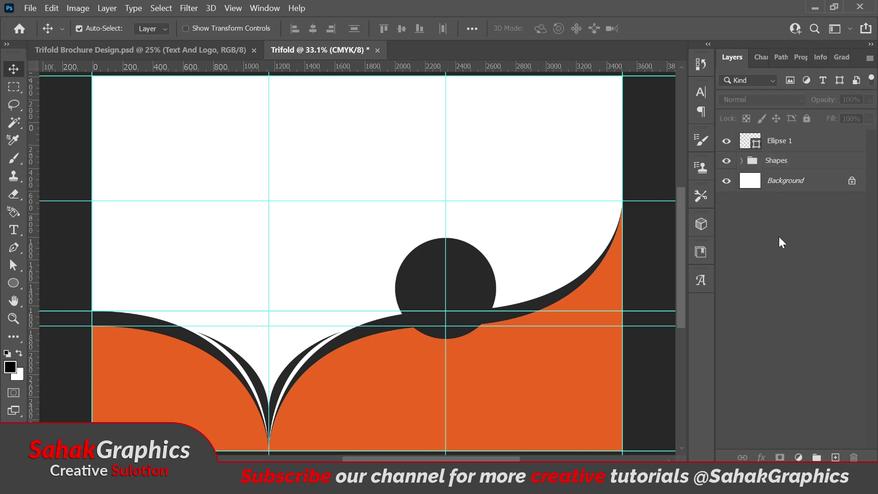
pyautogui.click(779, 164)
pyautogui.click(807, 118)
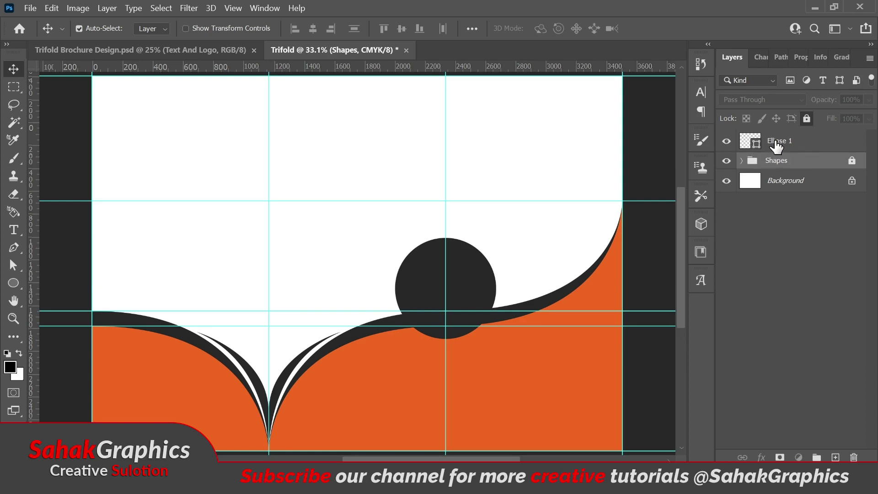
# Duplicate Ellipse 1 and recolour the copy to grey 777777
pyautogui.click(776, 144)
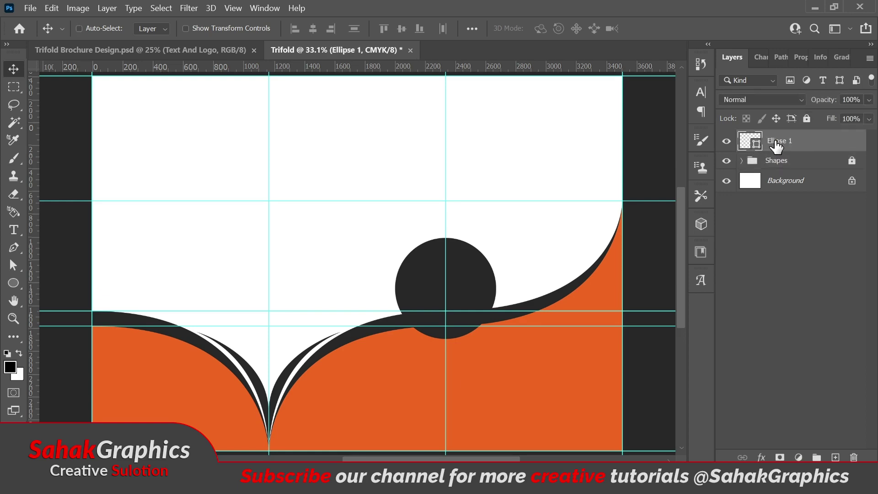
pyautogui.hotkey('ctrl', 'j')
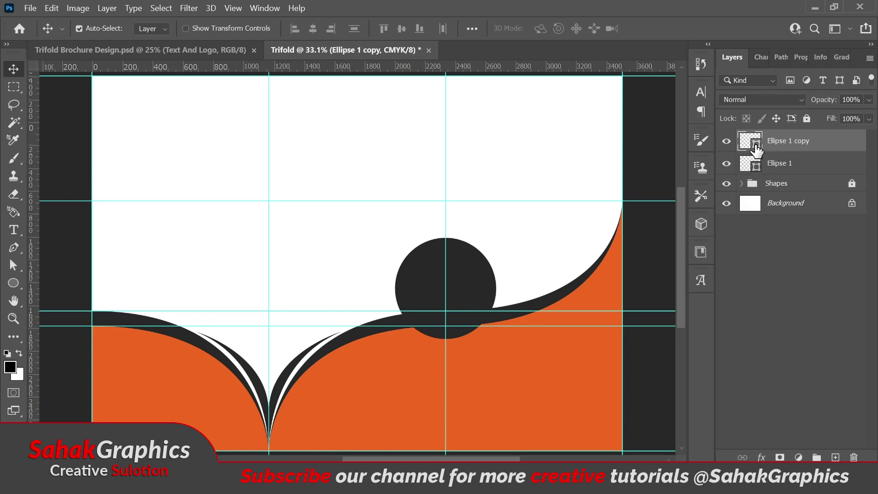
pyautogui.doubleClick(755, 144)
pyautogui.click(369, 221)
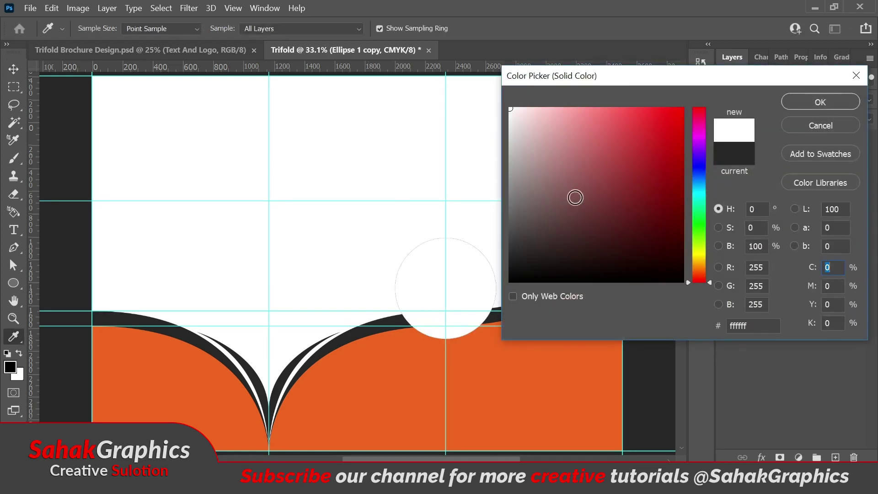
pyautogui.click(567, 179)
pyautogui.click(553, 180)
pyautogui.moveTo(541, 189); pyautogui.dragTo(502, 202)
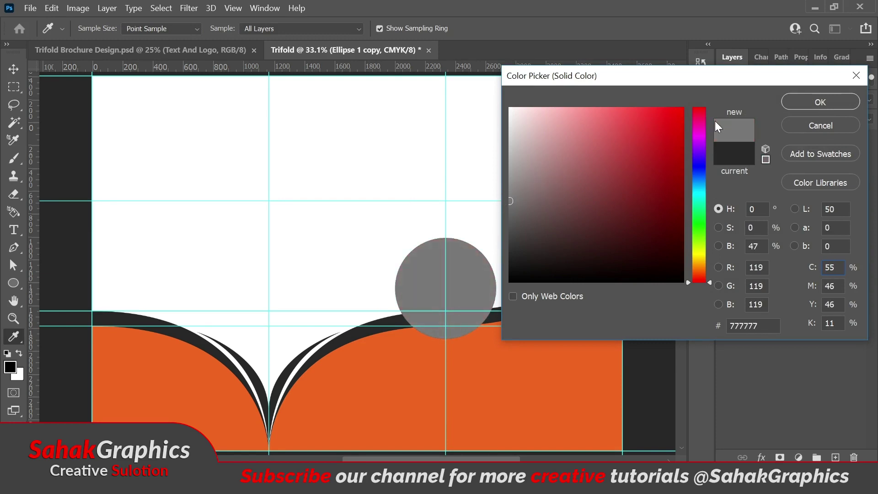
pyautogui.click(797, 102)
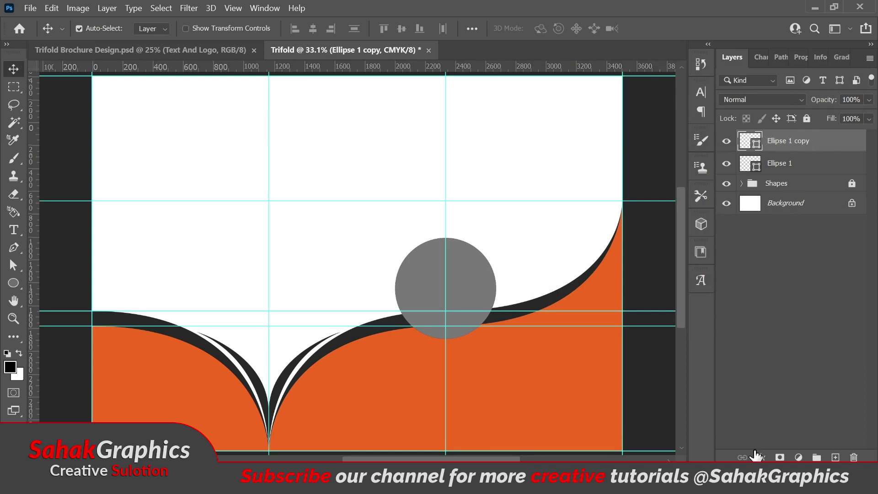
# Give the grey Ellipse 1 copy circle a 32 px inside stroke in orange f26622
pyautogui.click(760, 457)
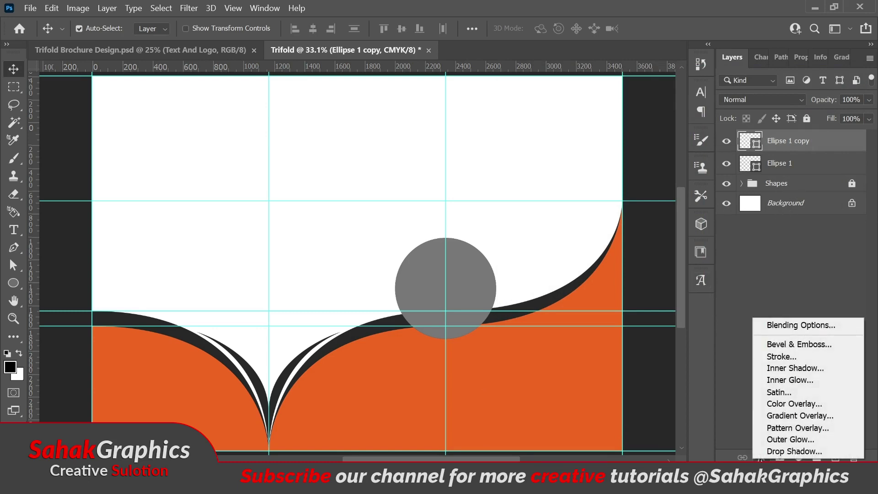
pyautogui.click(786, 360)
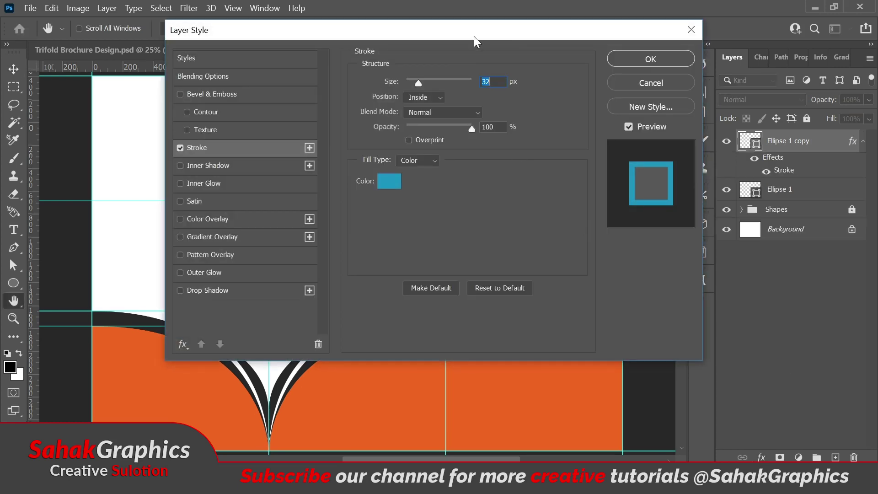
pyautogui.moveTo(473, 35); pyautogui.dragTo(153, 85)
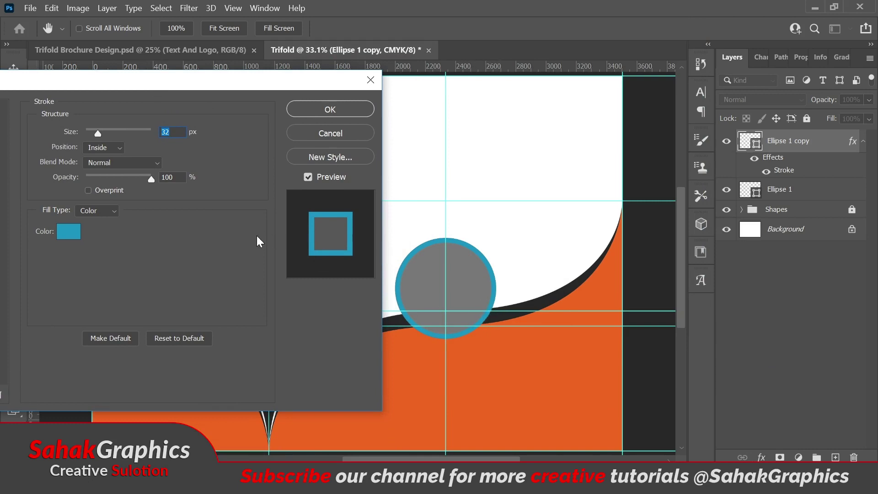
pyautogui.click(82, 237)
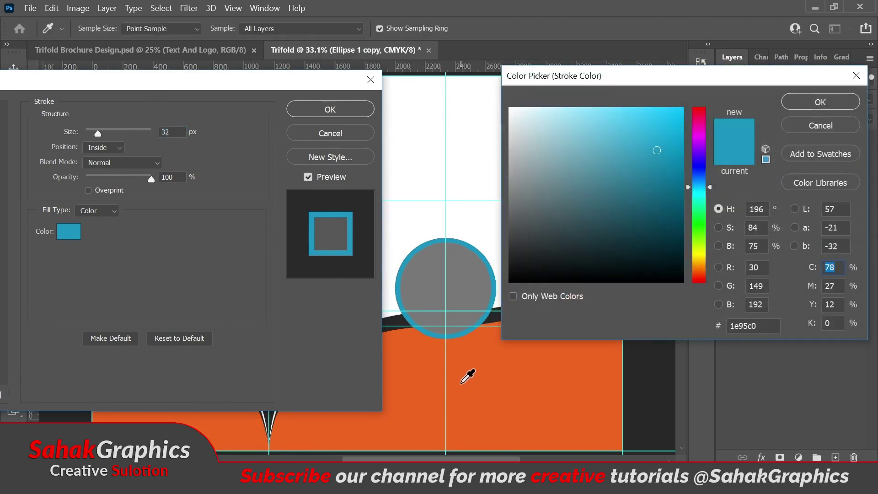
pyautogui.click(461, 383)
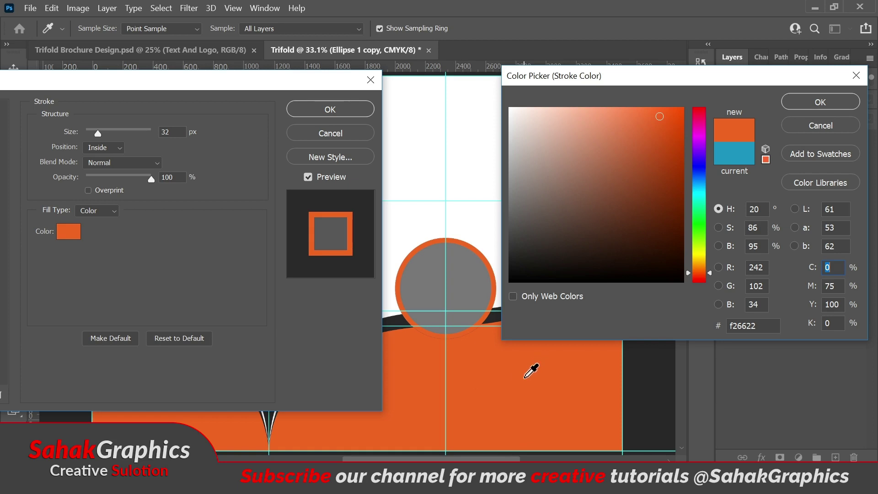
pyautogui.click(805, 103)
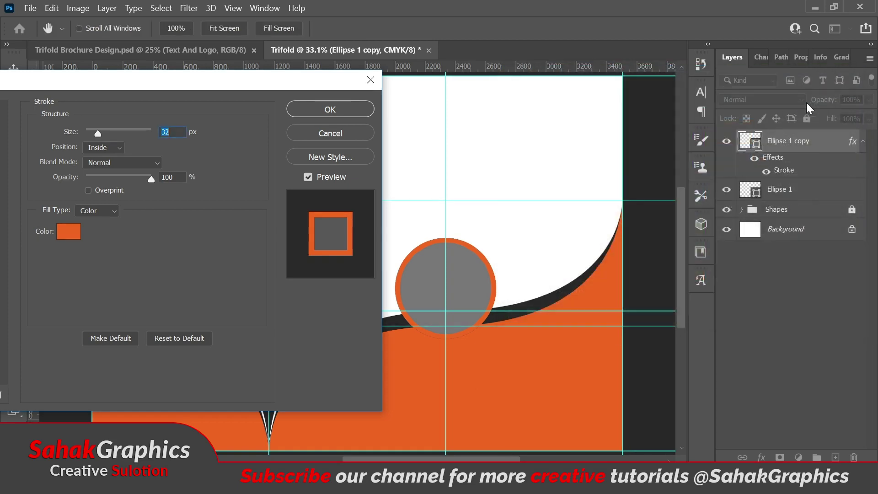
pyautogui.click(333, 111)
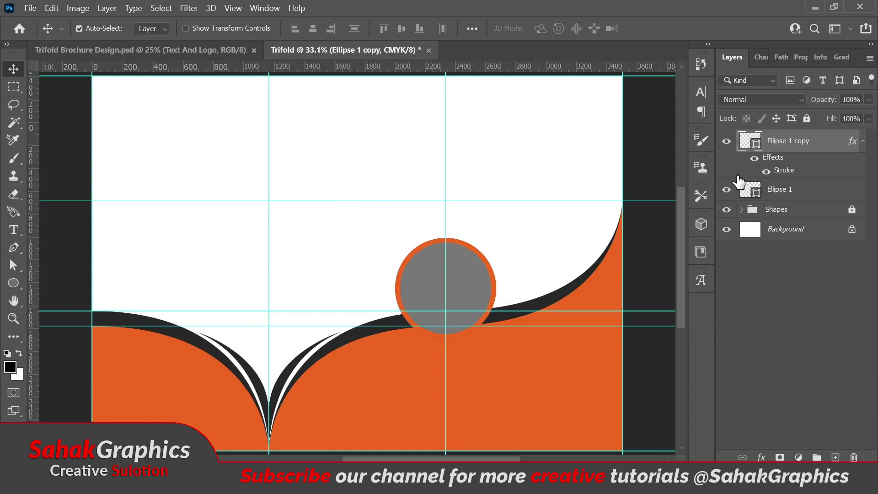
pyautogui.click(17, 282)
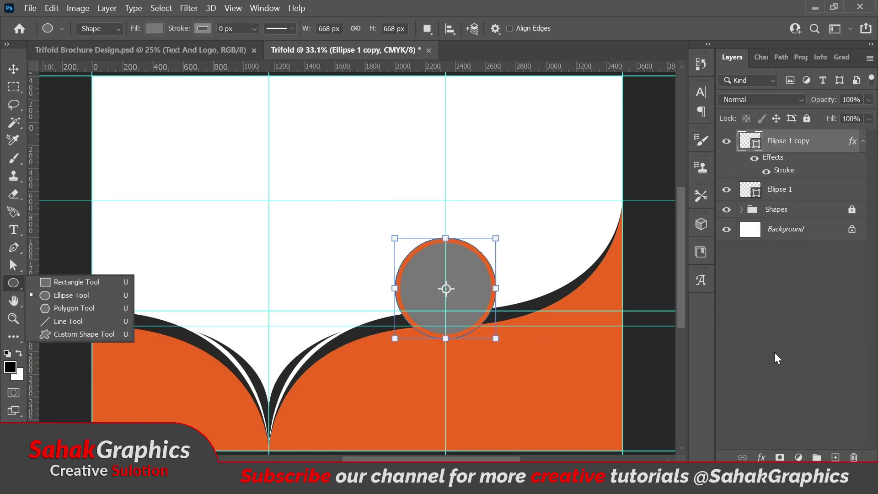
# Move the dark Ellipse 1 layer below the Shapes group, above Background
pyautogui.press('v')
pyautogui.click(757, 345)
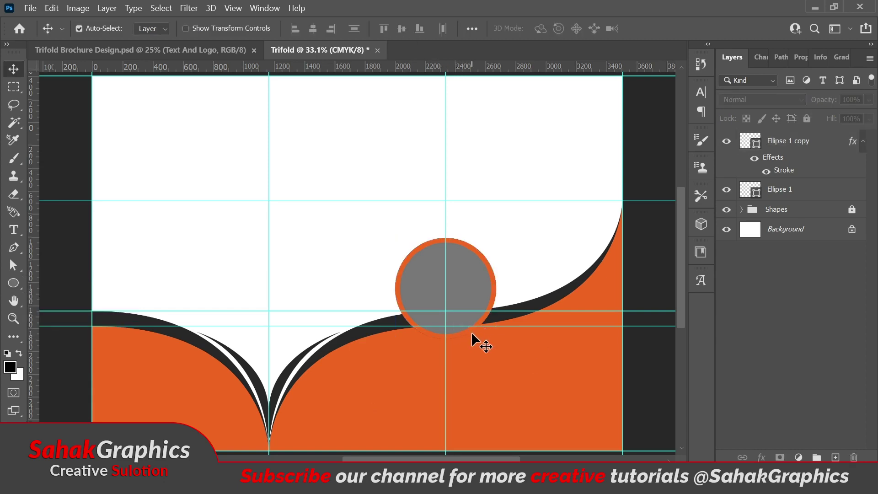
pyautogui.click(778, 189)
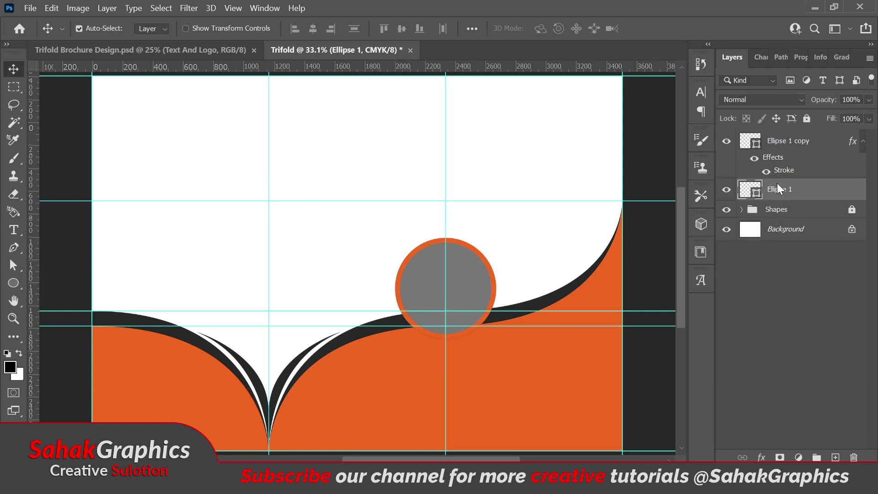
pyautogui.click(726, 142)
pyautogui.click(726, 141)
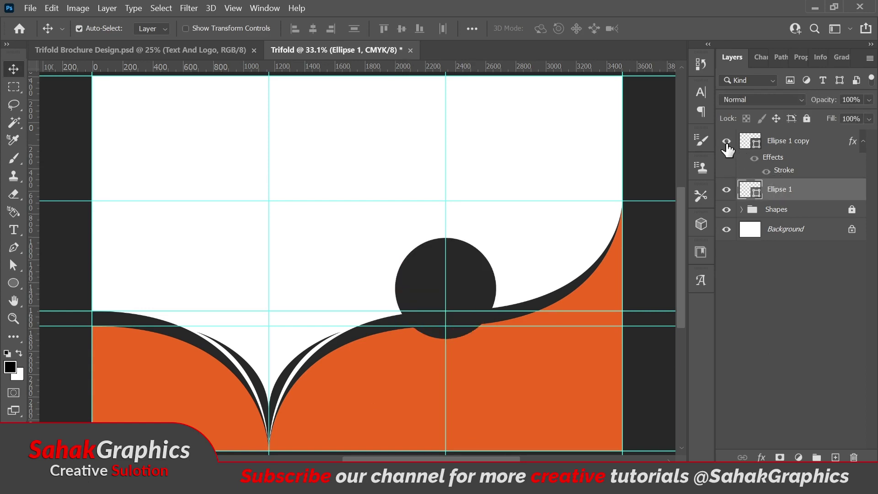
pyautogui.doubleClick(776, 194)
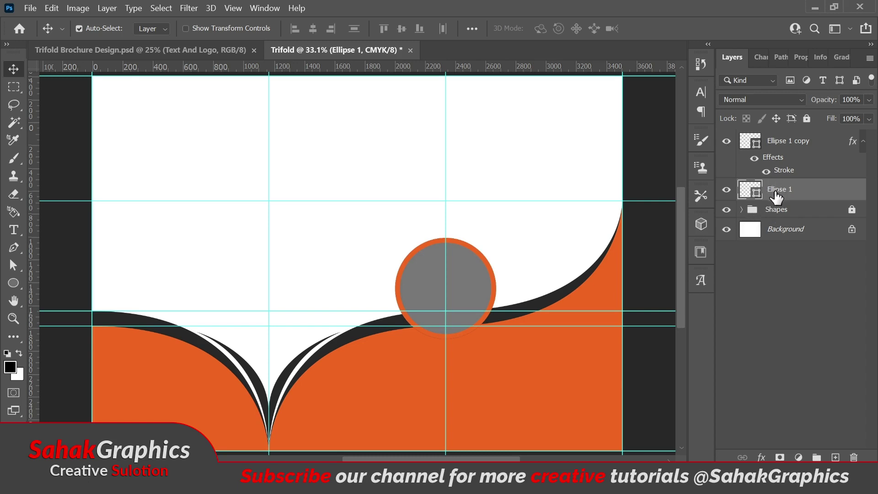
pyautogui.moveTo(776, 194); pyautogui.dragTo(773, 219)
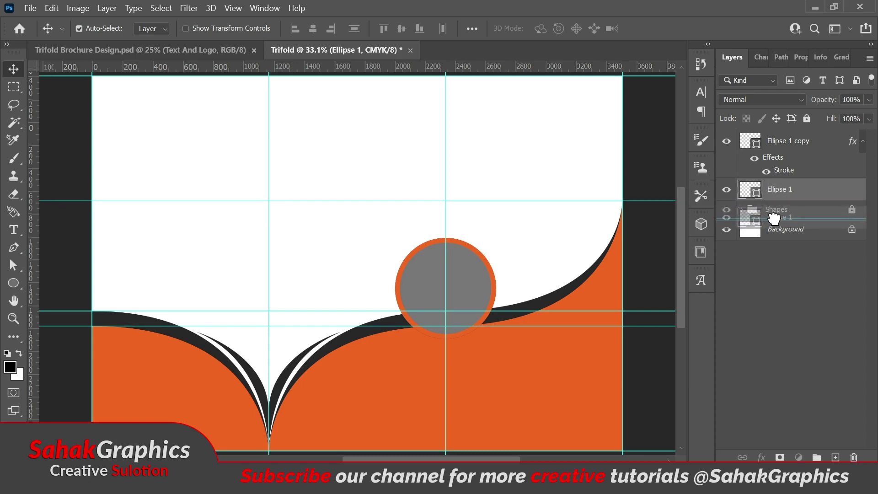
pyautogui.moveTo(773, 218); pyautogui.dragTo(776, 219)
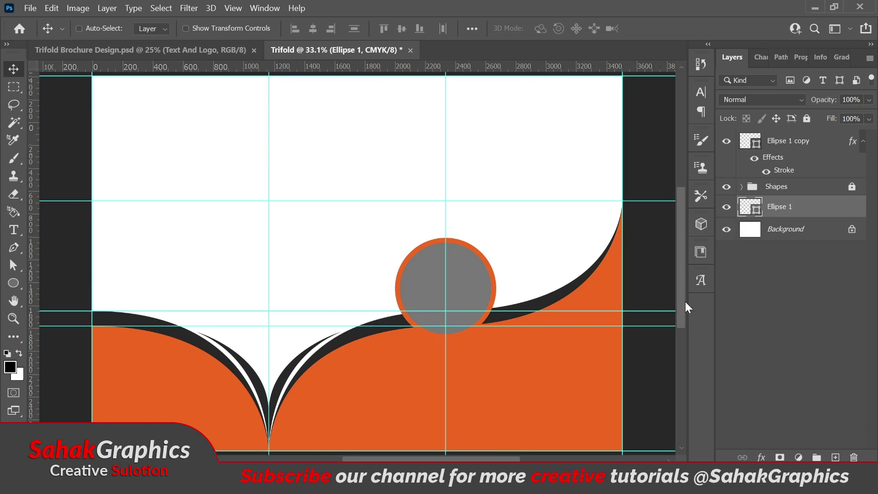
# Scale the dark circle to about 115% (771 px) and nudge it slightly down
pyautogui.hotkey('ctrl', 't')
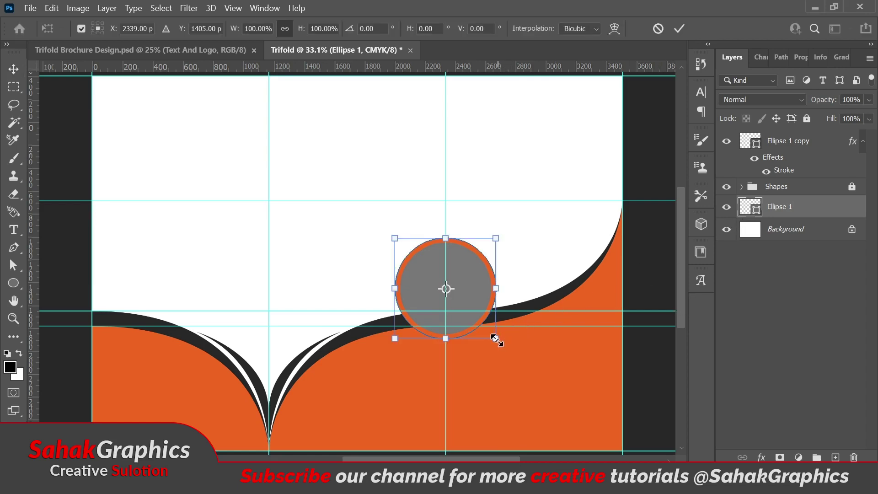
pyautogui.moveTo(496, 338); pyautogui.dragTo(504, 347)
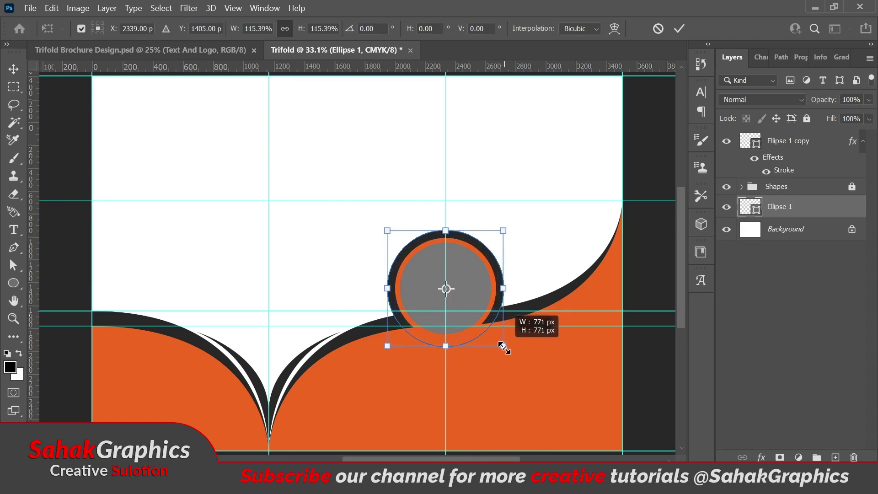
pyautogui.moveTo(504, 347); pyautogui.dragTo(503, 346)
pyautogui.click(678, 29)
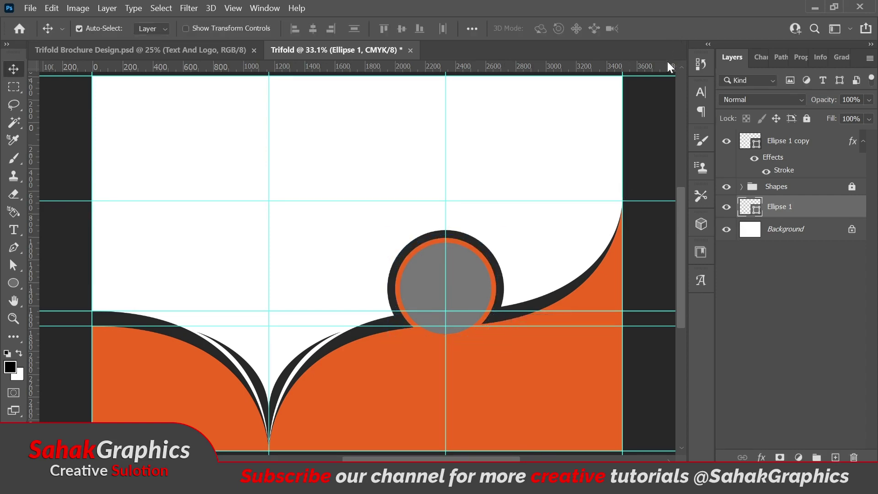
pyautogui.hotkey('shift', 'Down')
pyautogui.hotkey('shift', 'Down')
pyautogui.hotkey('shift', 'Down')
pyautogui.hotkey('shift', 'Down')
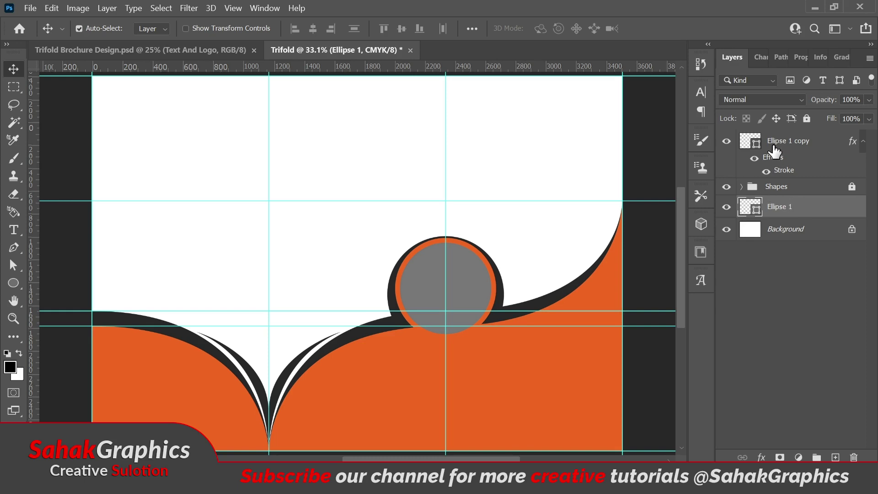
# Change the Ellipse 1 copy circle's fill to white
pyautogui.click(756, 145)
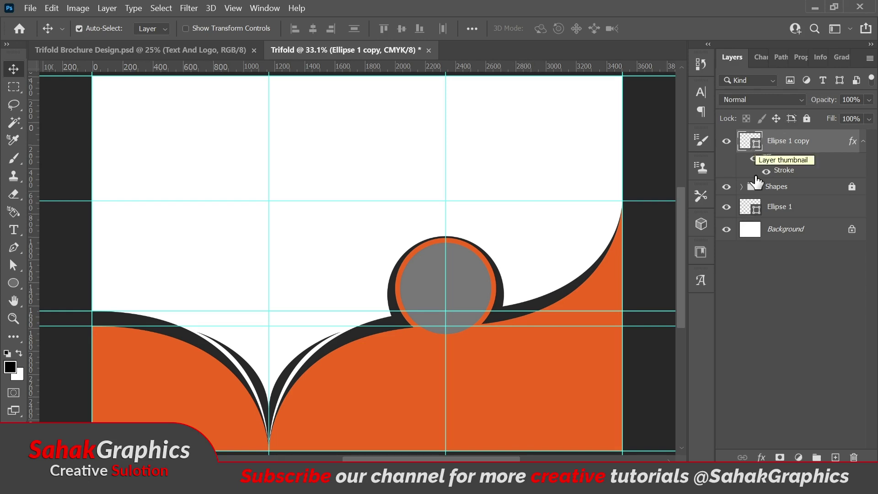
pyautogui.doubleClick(756, 143)
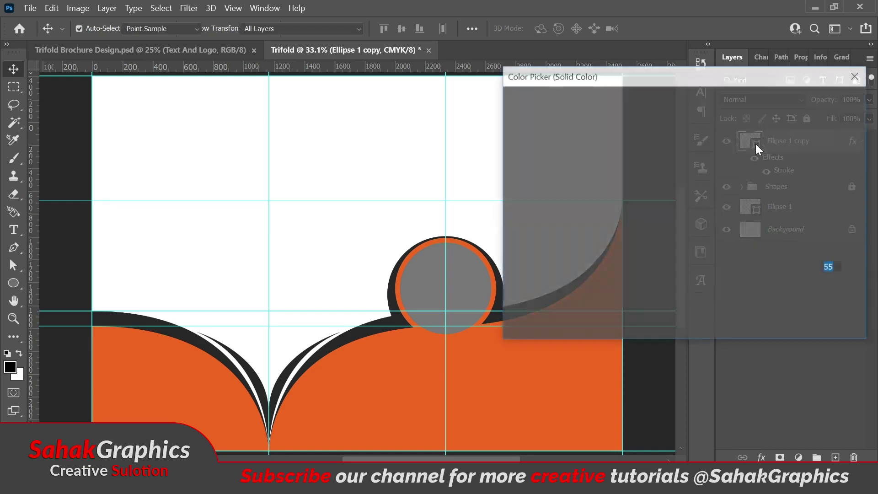
pyautogui.click(438, 206)
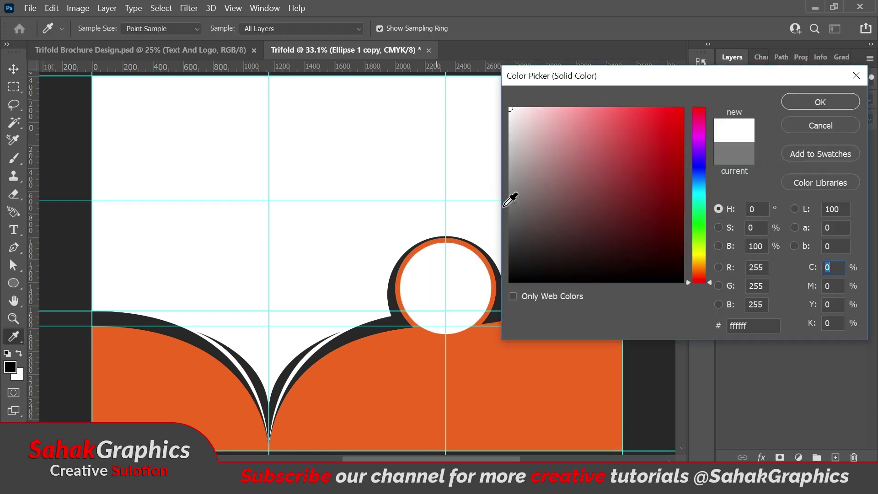
pyautogui.click(805, 104)
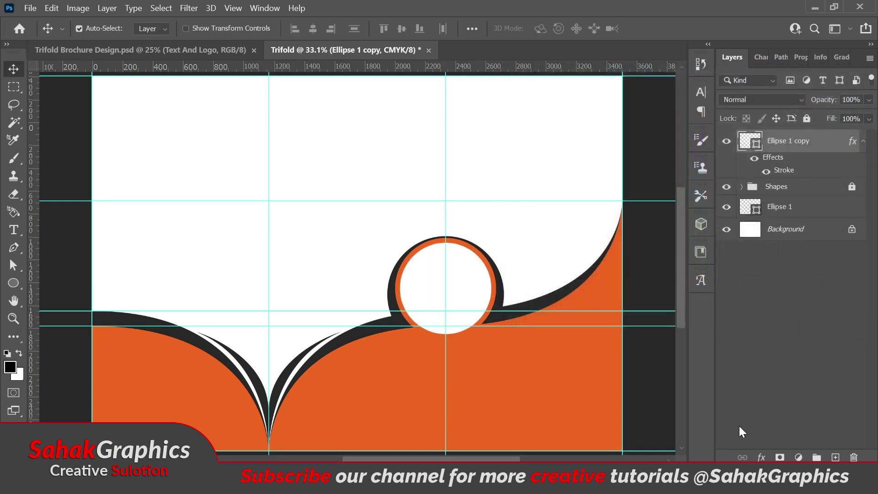
# Add an Inner Shadow (Multiply, 75%, 74°, 67 px, 32 px) and shift the dark ring up slightly
pyautogui.click(761, 457)
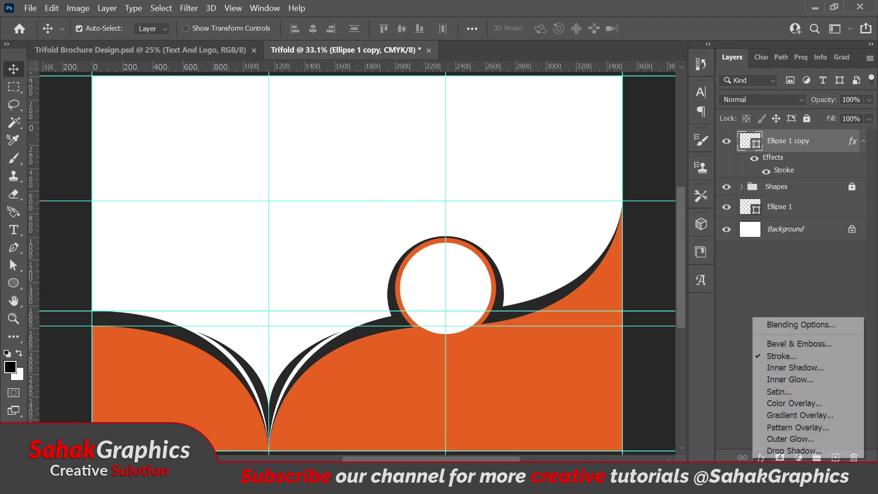
pyautogui.click(792, 371)
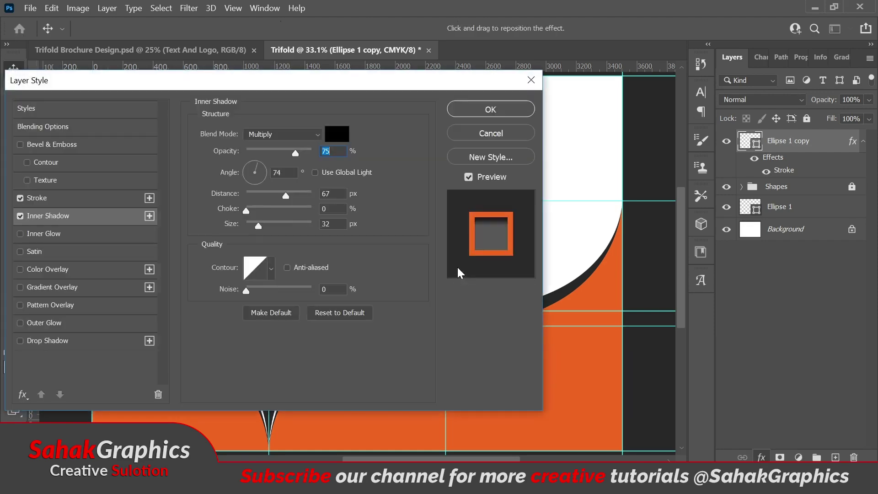
pyautogui.moveTo(374, 83); pyautogui.dragTo(866, 42)
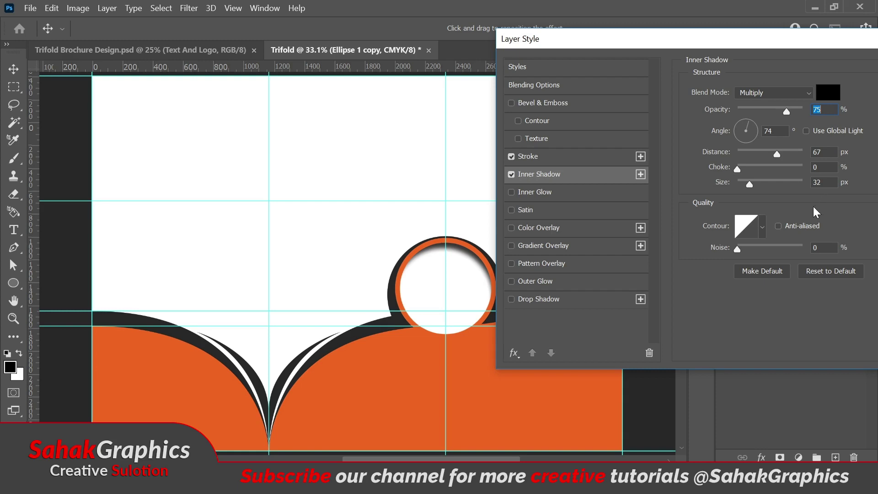
pyautogui.moveTo(774, 42); pyautogui.dragTo(604, 50)
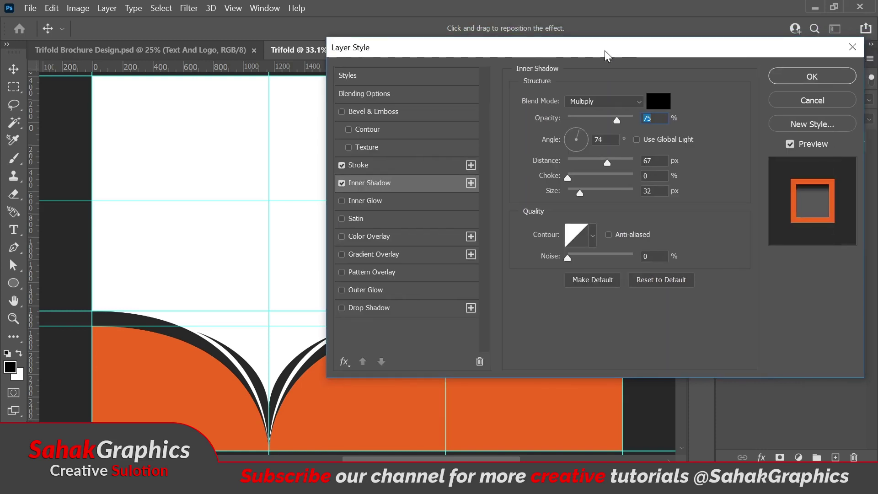
pyautogui.click(812, 76)
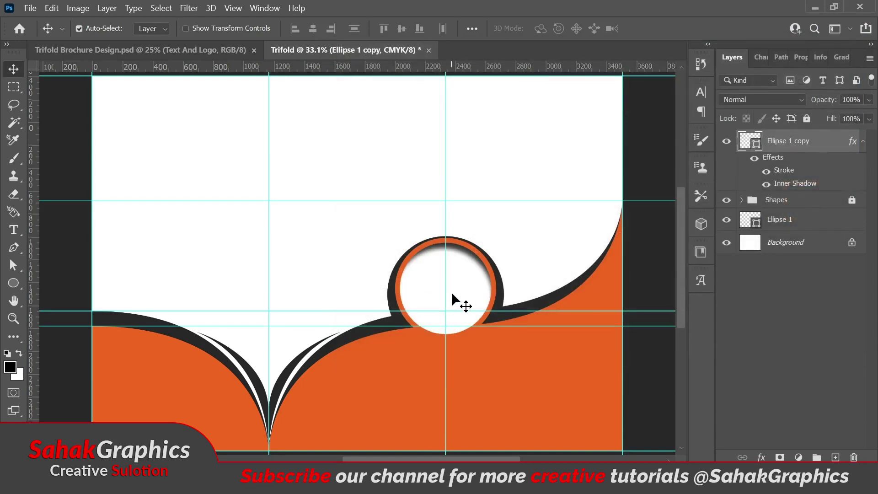
pyautogui.click(500, 295)
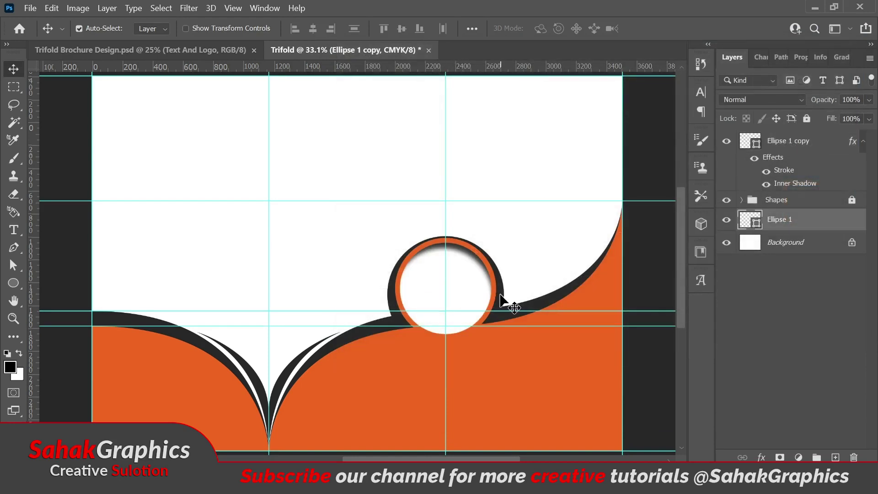
pyautogui.moveTo(501, 296); pyautogui.dragTo(499, 294)
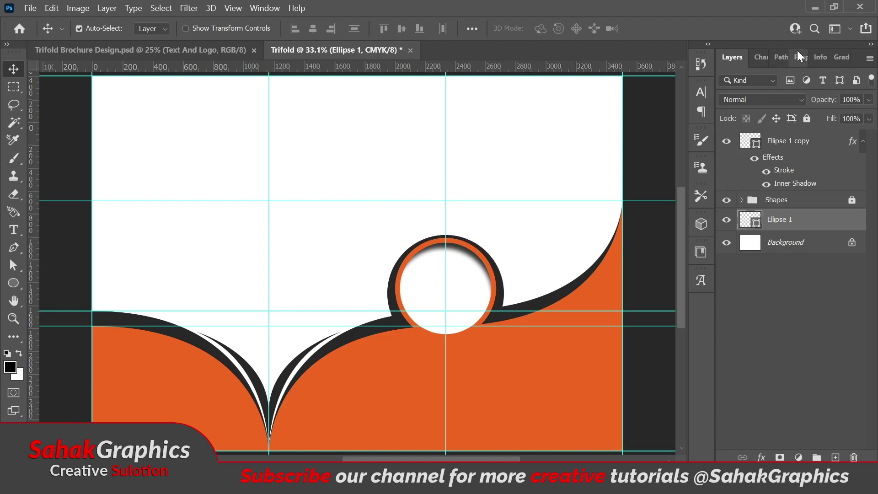
# Drag student-849817 from the Pixabay.com Free_Images folder onto the brochure canvas
pyautogui.click(814, 9)
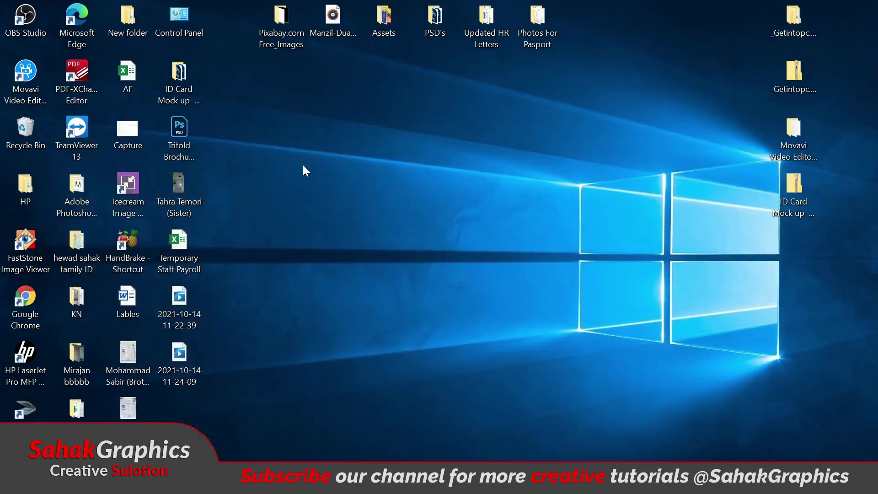
pyautogui.doubleClick(283, 29)
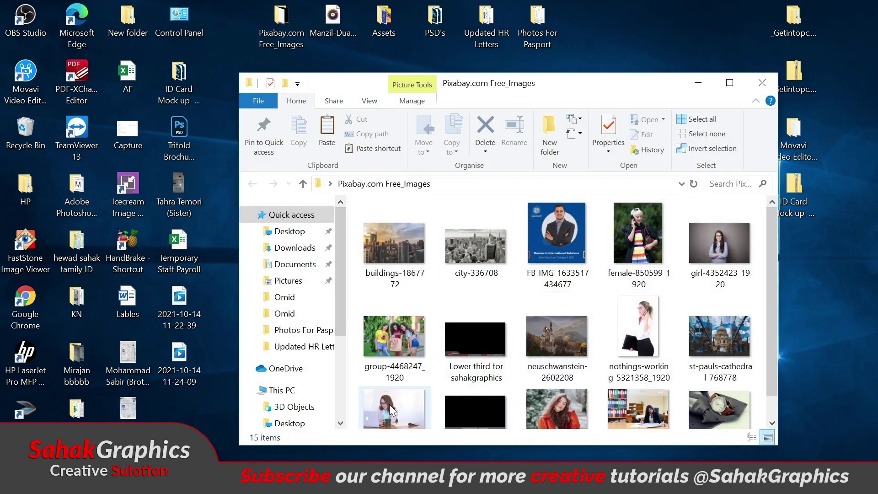
pyautogui.moveTo(389, 404); pyautogui.dragTo(453, 451)
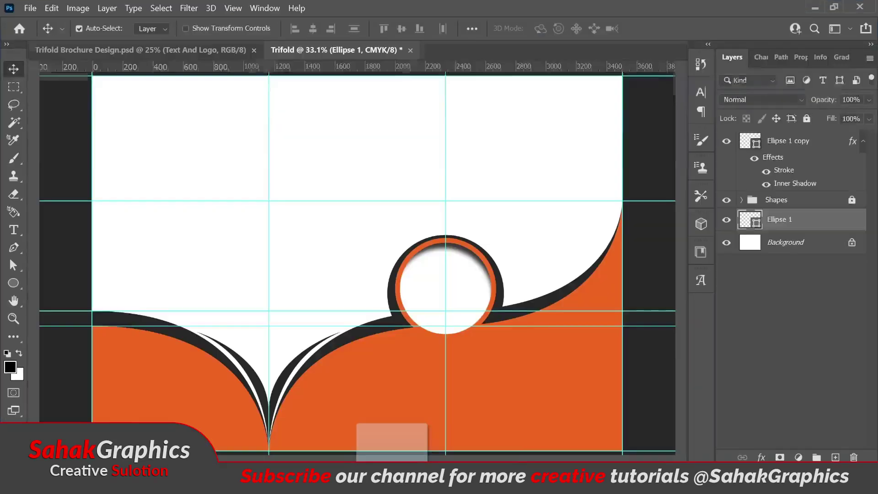
pyautogui.moveTo(454, 451)
pyautogui.mouseDown()
pyautogui.moveTo(468, 298)
pyautogui.moveTo(448, 289)
pyautogui.mouseUp()
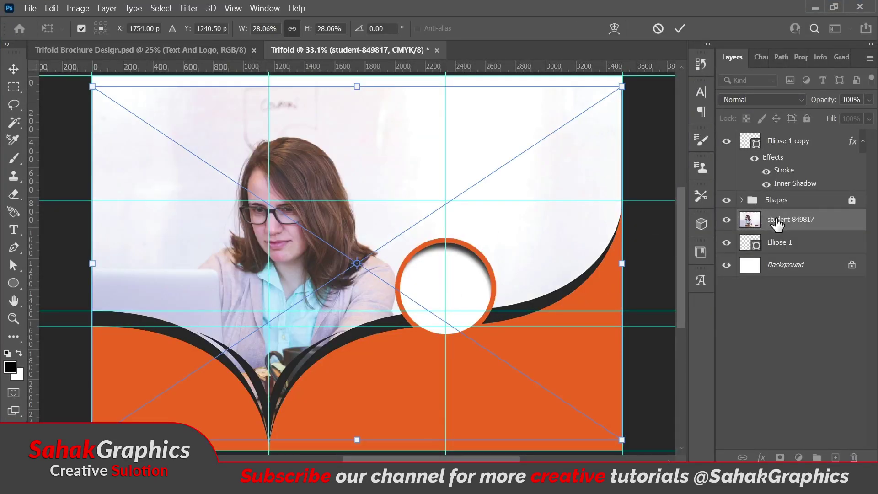
# Commit the student photo, move its layer to the top, shift it right, and open its layer menu
pyautogui.press('Return')
pyautogui.moveTo(777, 220); pyautogui.dragTo(763, 140)
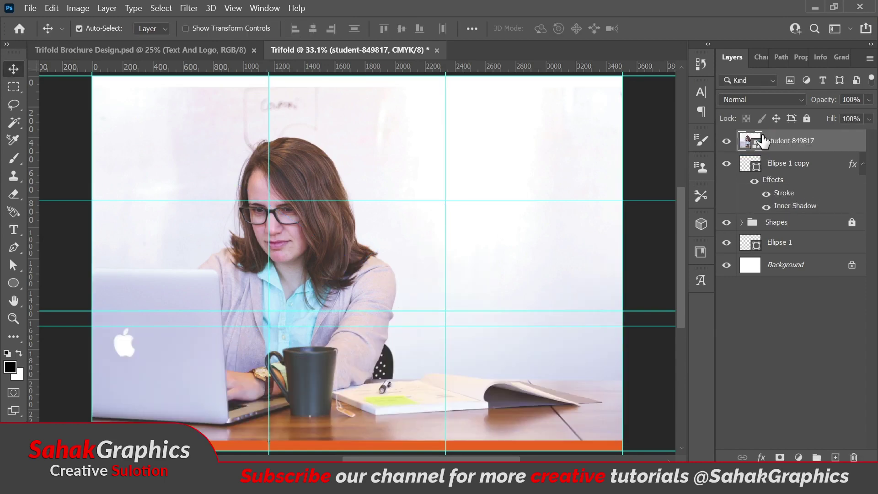
pyautogui.moveTo(330, 251); pyautogui.dragTo(465, 287)
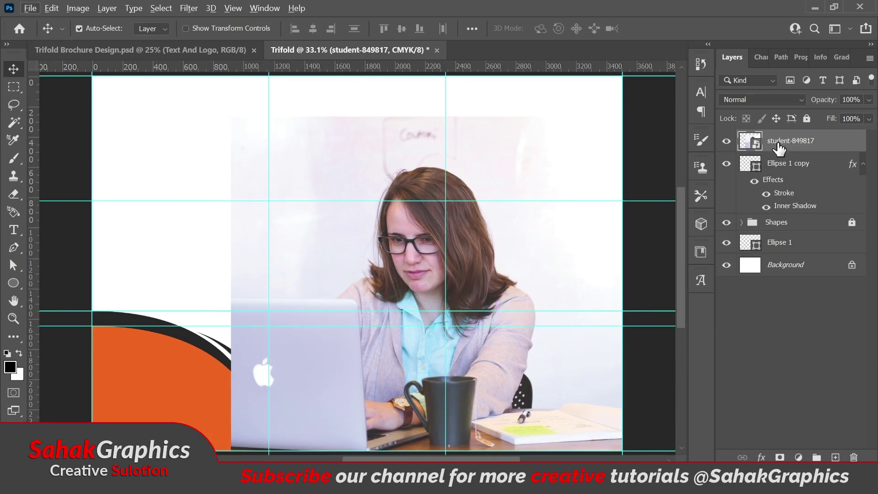
pyautogui.rightClick(779, 148)
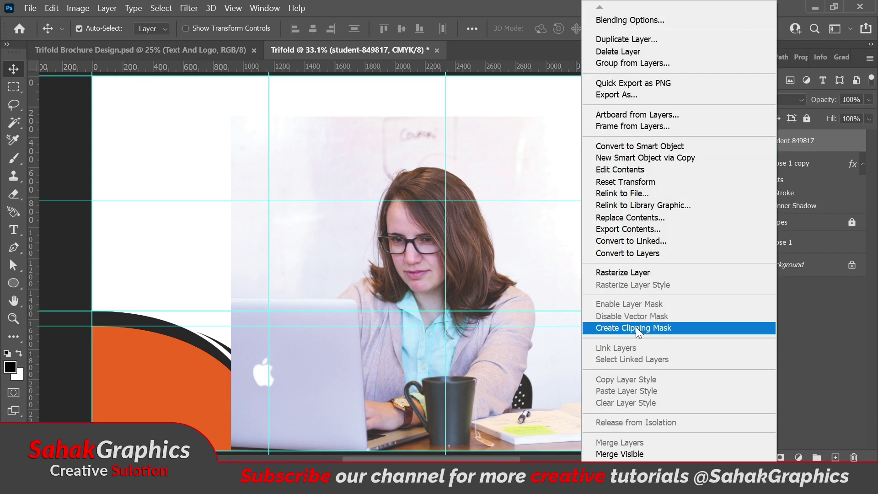
# Clip the student photo into the circle and start shrinking it over the circle
pyautogui.click(636, 326)
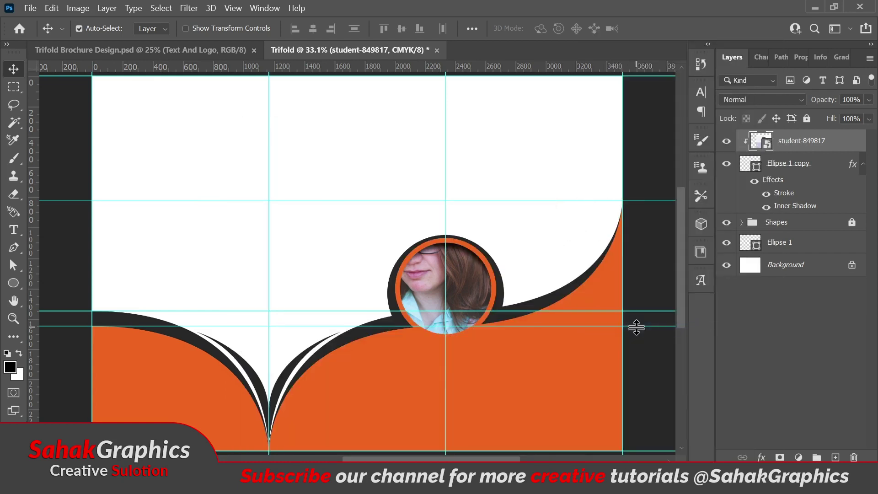
pyautogui.hotkey('ctrl', 't')
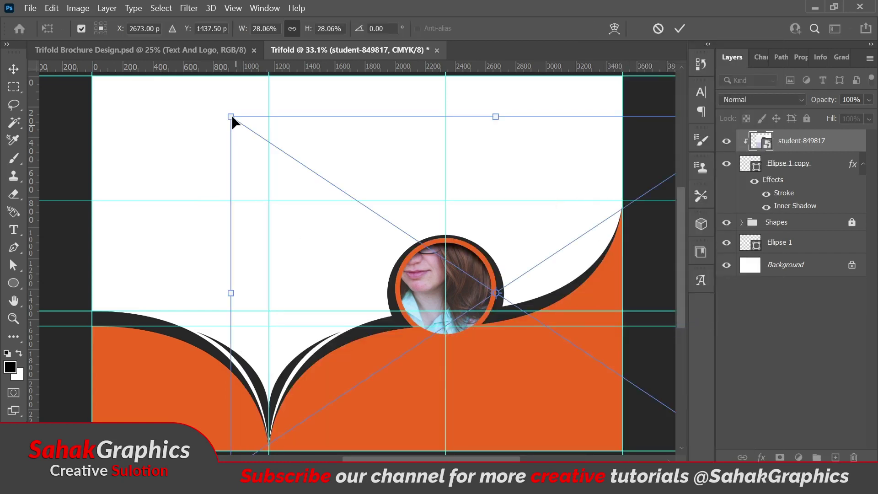
pyautogui.moveTo(231, 116); pyautogui.dragTo(446, 266)
pyautogui.moveTo(522, 288); pyautogui.dragTo(406, 244)
pyautogui.moveTo(331, 222); pyautogui.dragTo(395, 265)
pyautogui.moveTo(459, 293)
pyautogui.mouseDown()
pyautogui.moveTo(421, 271)
pyautogui.moveTo(413, 250)
pyautogui.mouseUp()
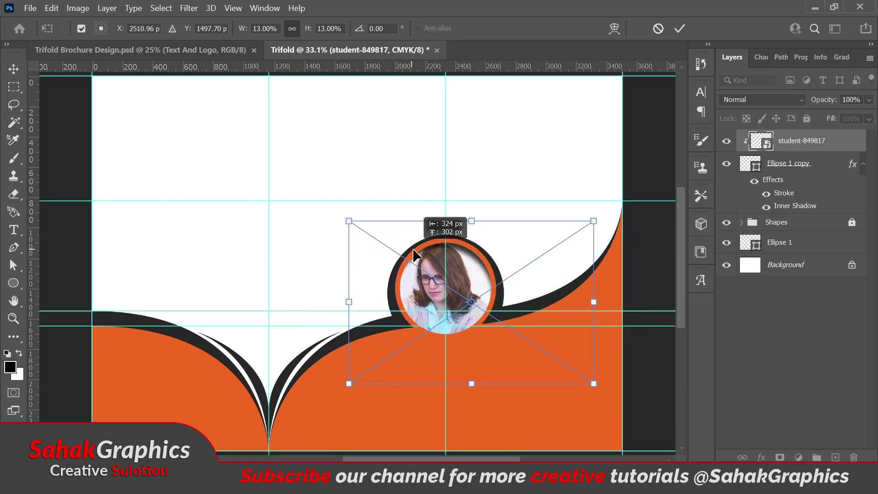
# Scale the photo to 10.89% and frame her face inside the circle
pyautogui.moveTo(412, 250); pyautogui.dragTo(405, 257)
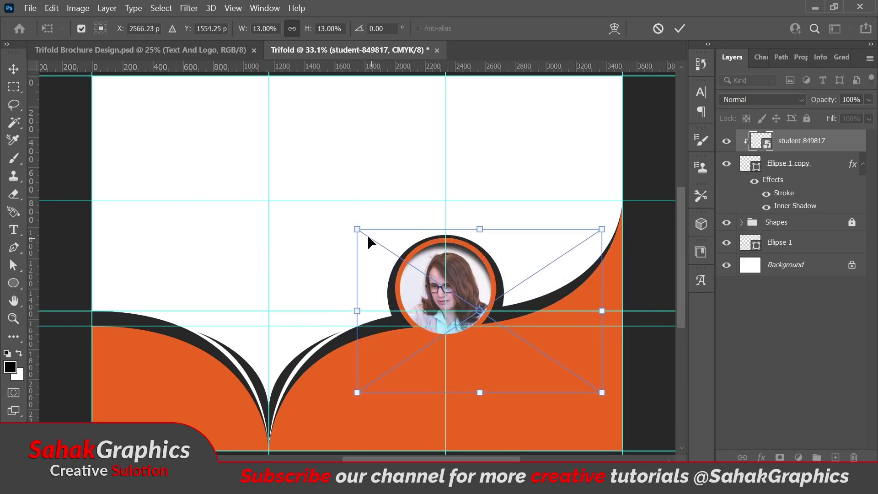
pyautogui.moveTo(356, 227); pyautogui.dragTo(394, 259)
pyautogui.moveTo(430, 289); pyautogui.dragTo(404, 268)
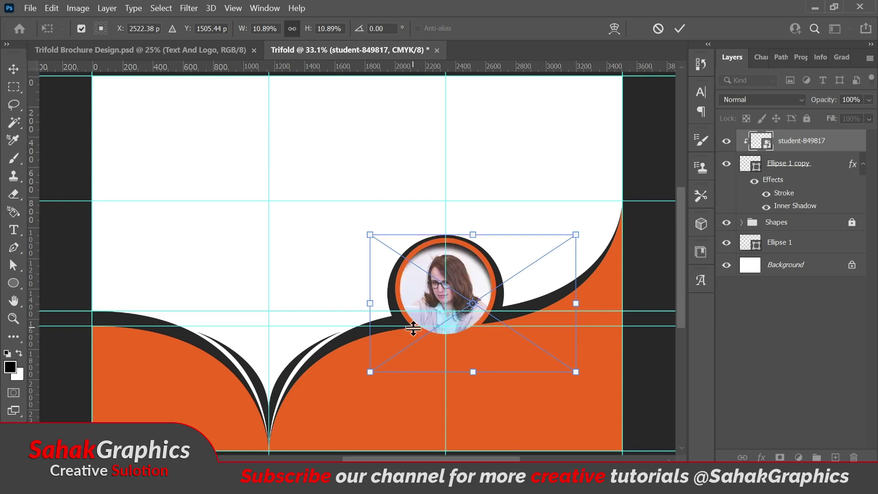
pyautogui.moveTo(413, 332); pyautogui.dragTo(413, 328)
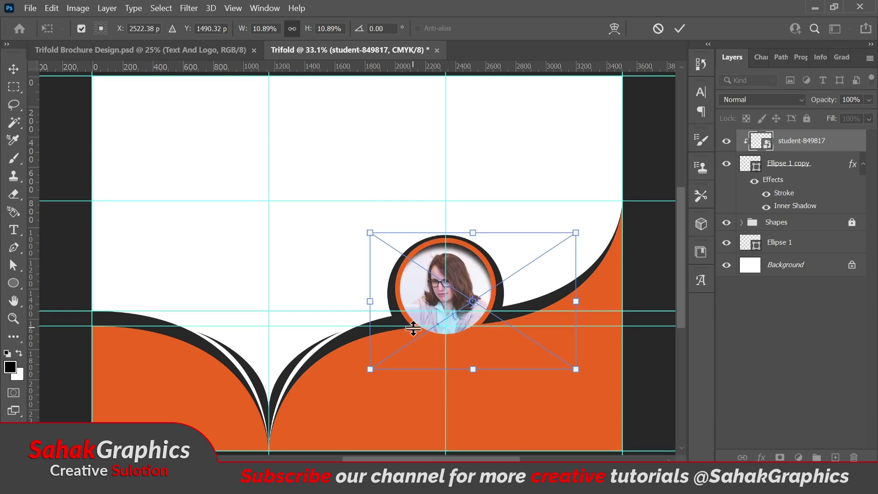
pyautogui.press('Left')
pyautogui.press('Left')
pyautogui.press('Left')
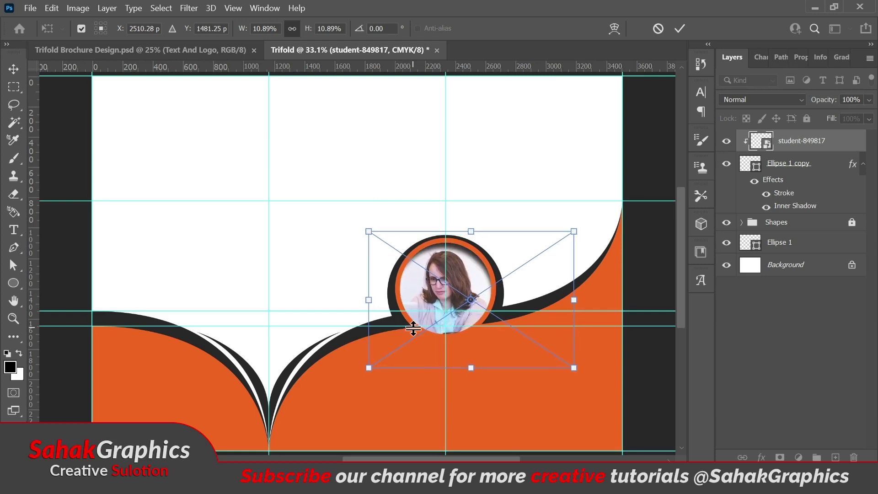
pyautogui.press('Left')
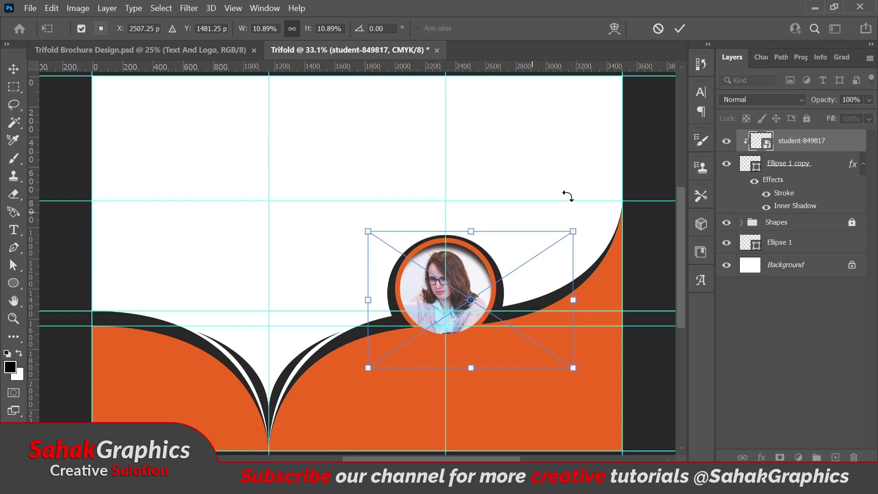
pyautogui.click(679, 29)
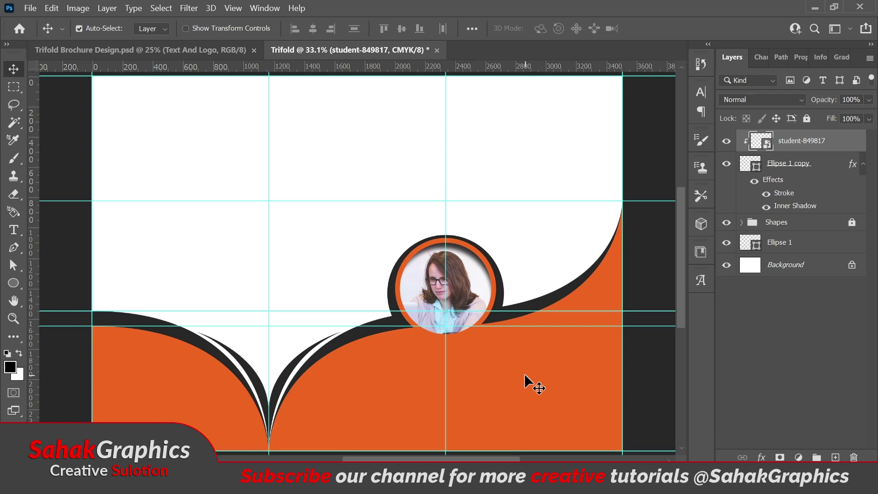
# Shrink the dark Ellipse 1 ring to 96.86%, about 747 px
pyautogui.click(504, 305)
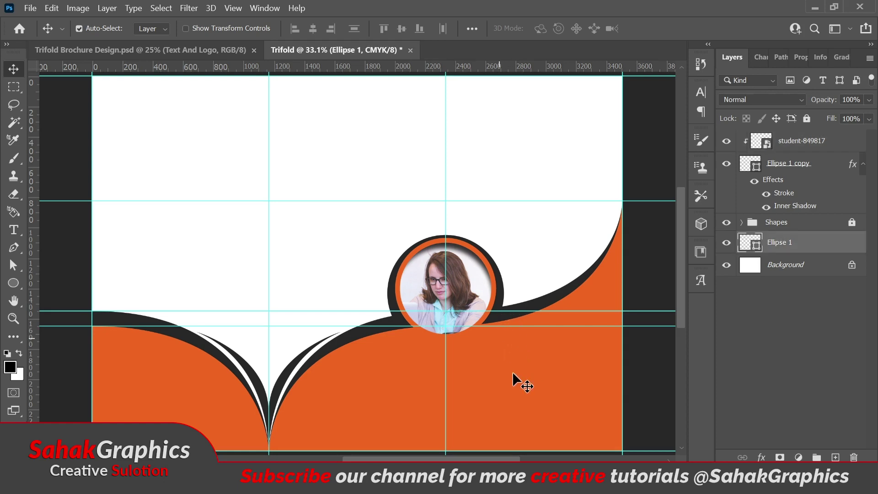
pyautogui.hotkey('ctrl', 't')
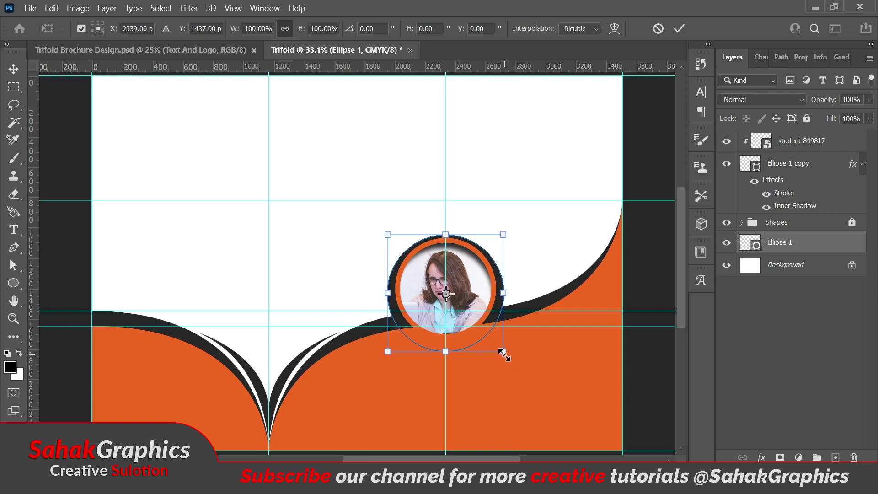
pyautogui.moveTo(503, 353); pyautogui.dragTo(501, 350)
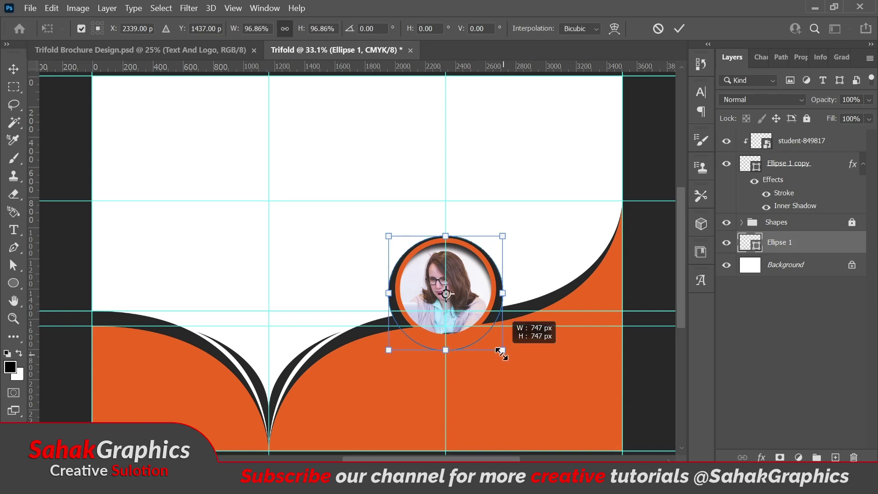
pyautogui.click(679, 29)
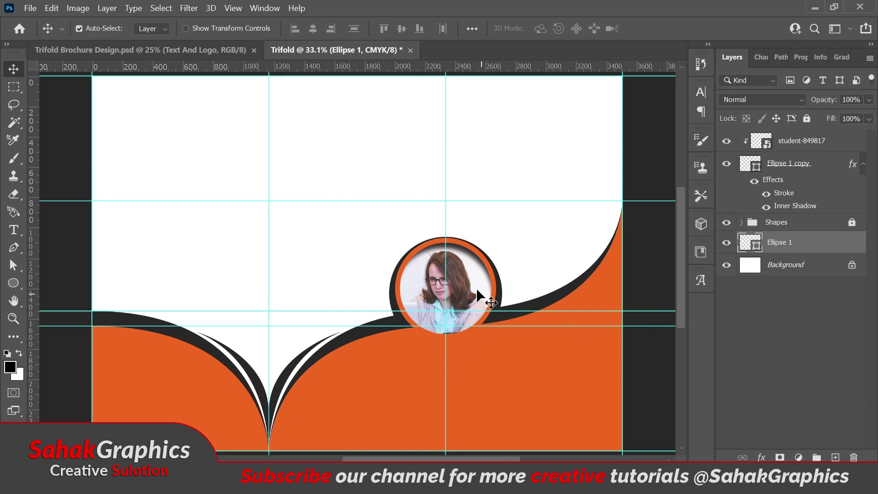
pyautogui.click(808, 210)
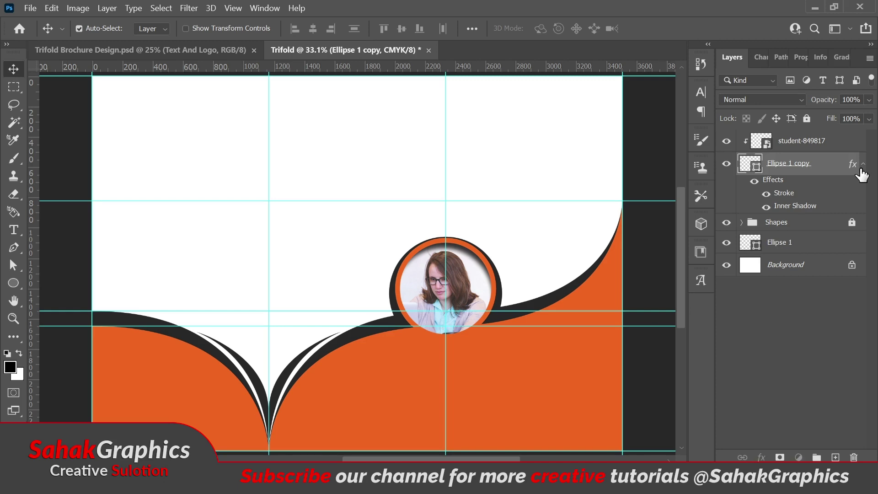
# Group the student photo and Ellipse 1 copy into a group named Image
pyautogui.click(862, 163)
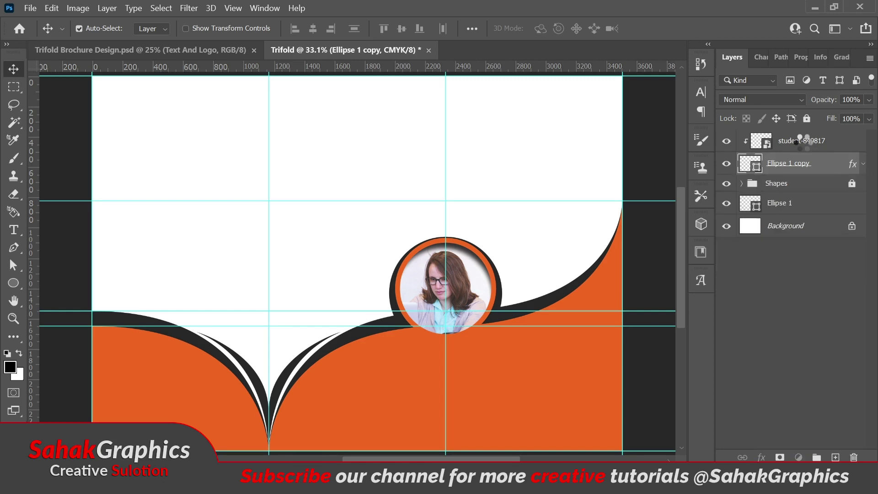
pyautogui.keyDown('ctrl'); pyautogui.click(803, 145); pyautogui.keyUp('ctrl')
pyautogui.hotkey('ctrl', 'g')
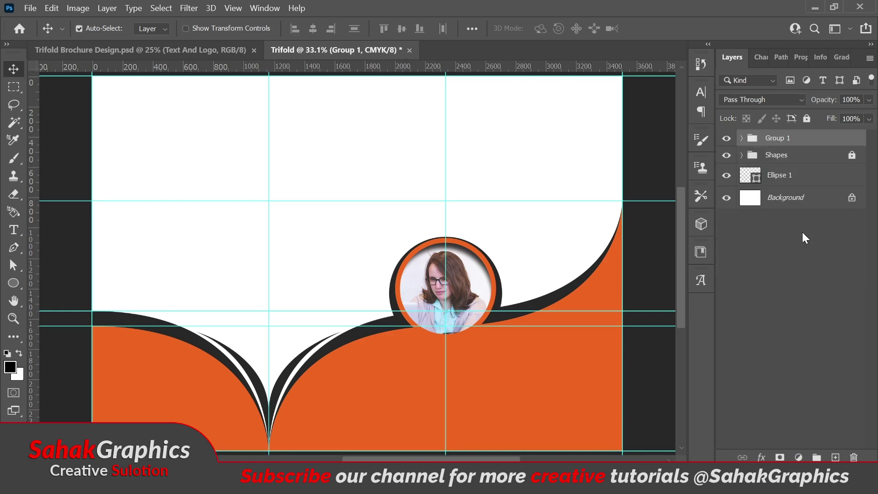
pyautogui.doubleClick(774, 137)
pyautogui.press('BackSpace')
pyautogui.write('Image')
pyautogui.click(778, 240)
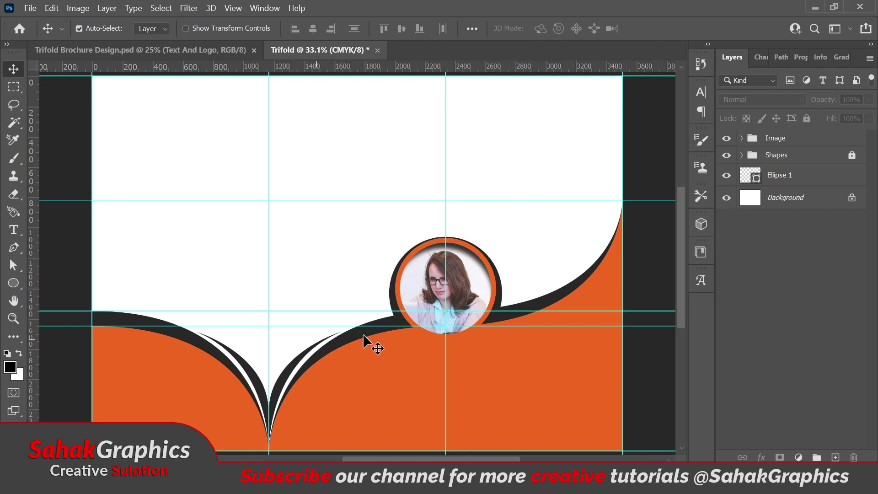
# Unlock and delete the white Background layer, leaving transparency
pyautogui.click(851, 198)
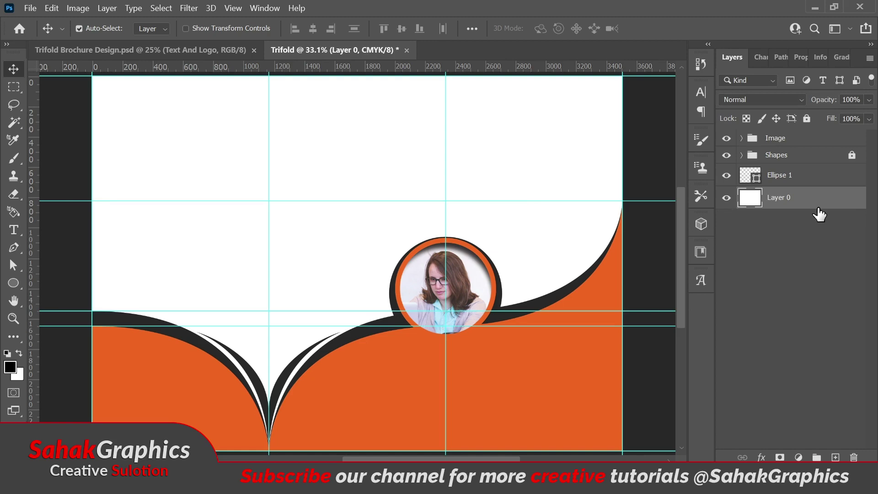
pyautogui.press('Delete')
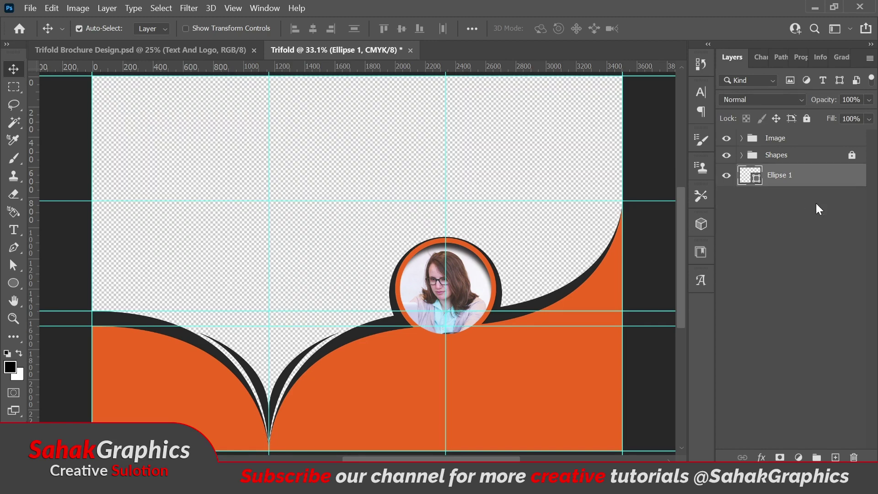
pyautogui.hotkey('ctrl', '-')
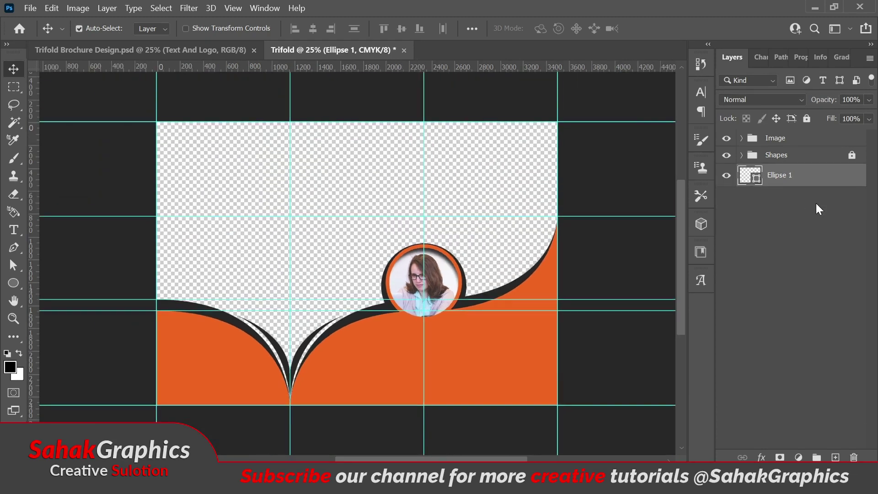
# Draw a full-page 3508×2480 rectangle
pyautogui.click(13, 283)
pyautogui.click(56, 282)
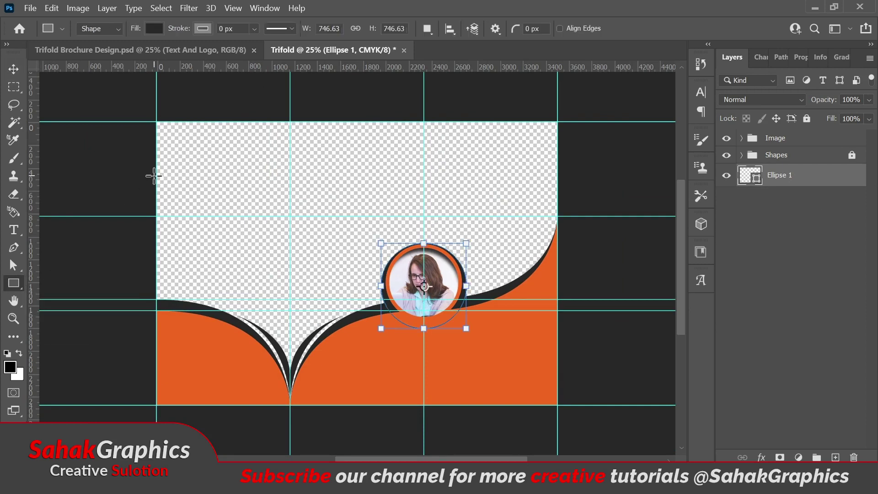
pyautogui.moveTo(158, 122); pyautogui.dragTo(561, 402)
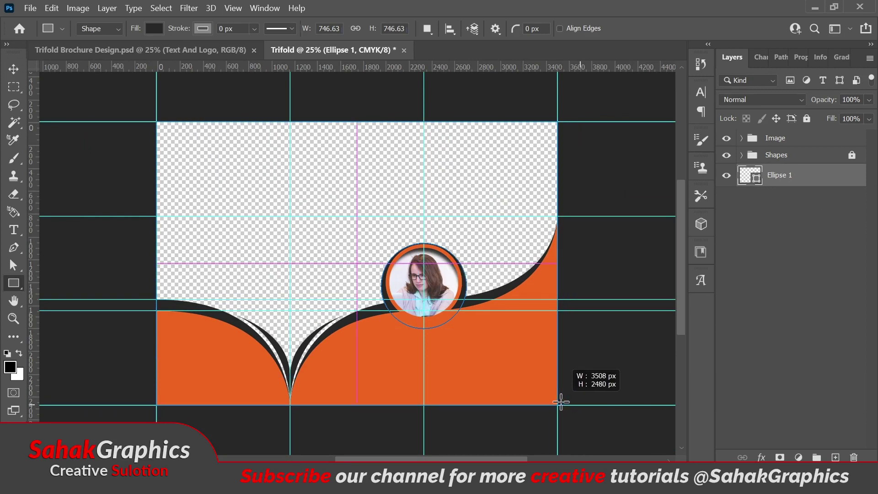
pyautogui.moveTo(559, 401); pyautogui.dragTo(559, 401)
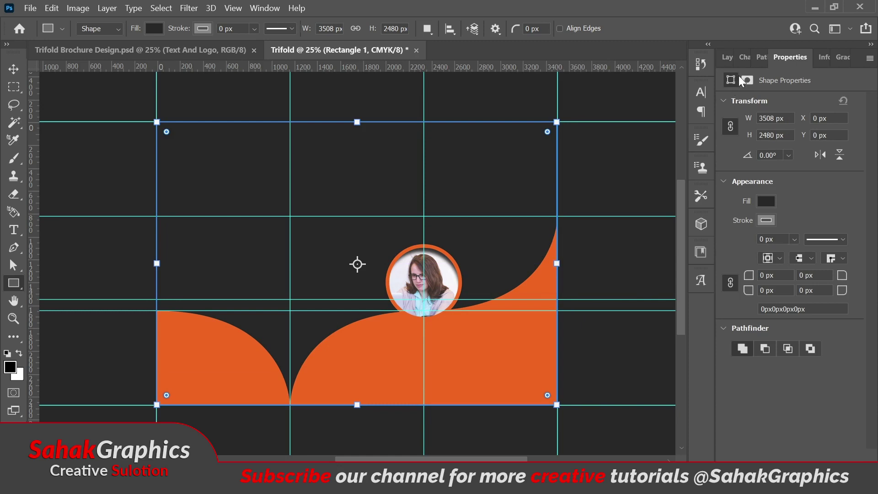
# Fill the rectangle with grey bbbbbb and move it beneath the Ellipse 1 layer
pyautogui.click(766, 201)
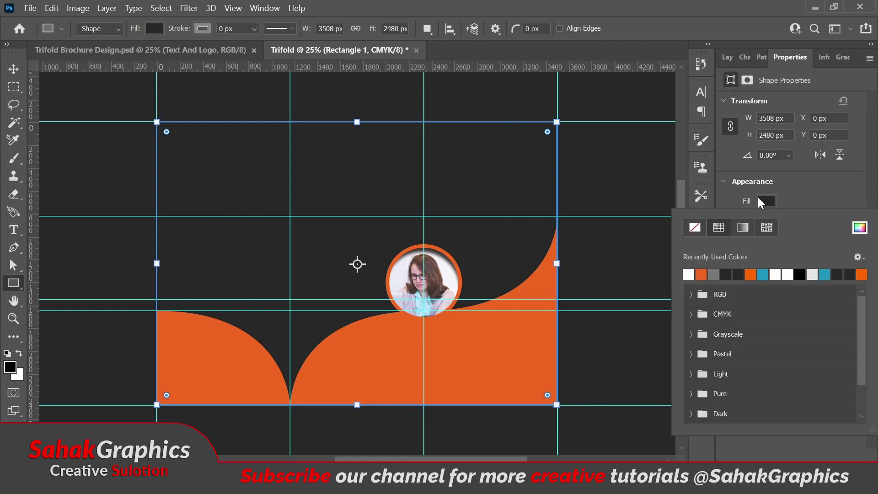
pyautogui.click(860, 229)
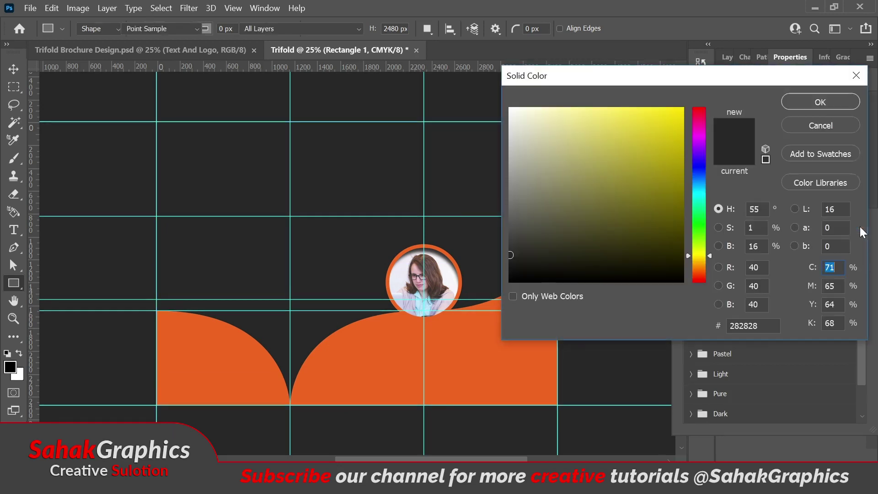
pyautogui.click(508, 135)
pyautogui.moveTo(507, 135); pyautogui.dragTo(508, 141)
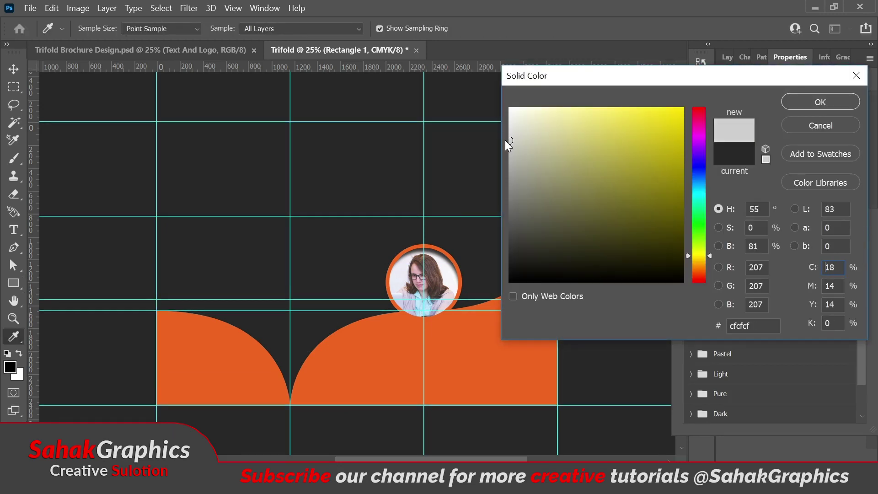
pyautogui.click(736, 325)
pyautogui.write('bbbbbb')
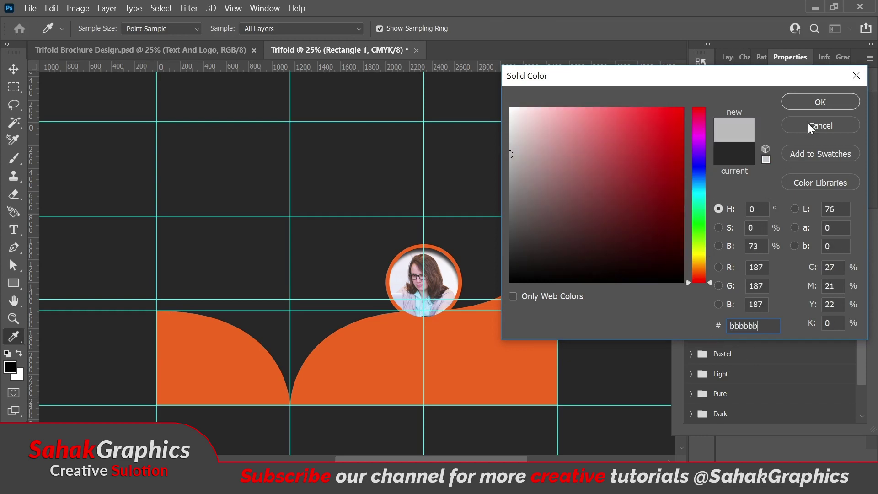
pyautogui.click(812, 101)
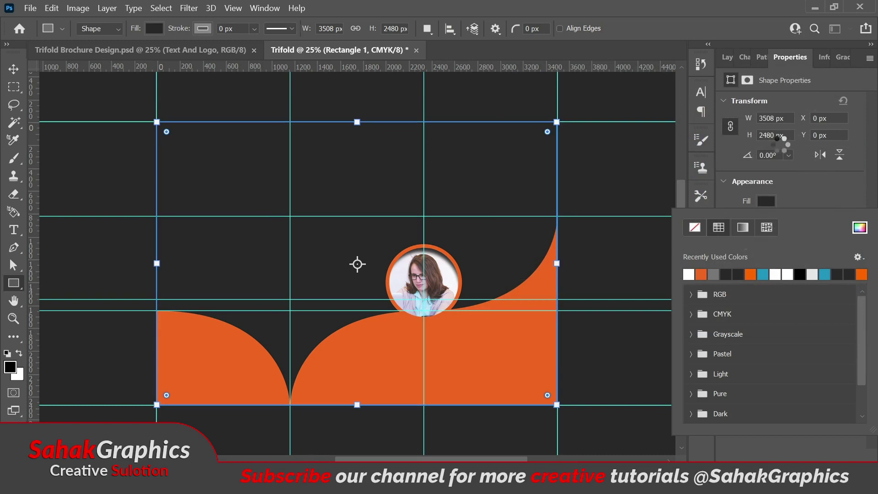
pyautogui.click(806, 189)
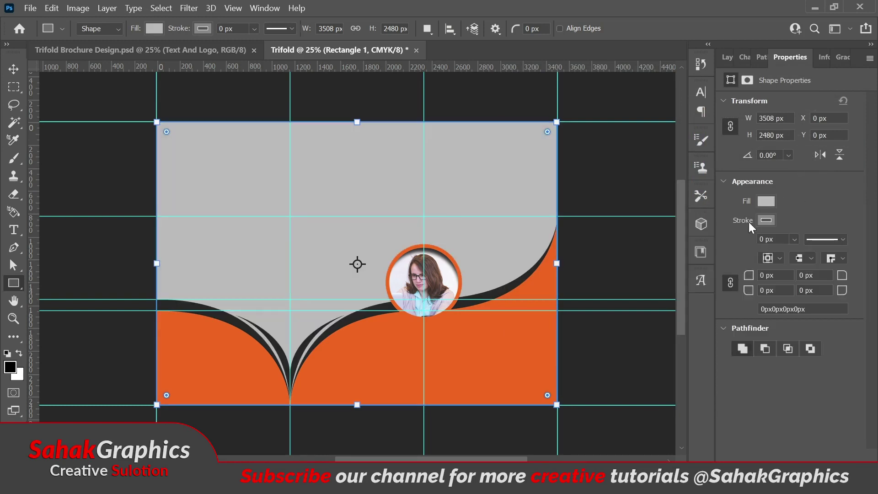
pyautogui.click(726, 56)
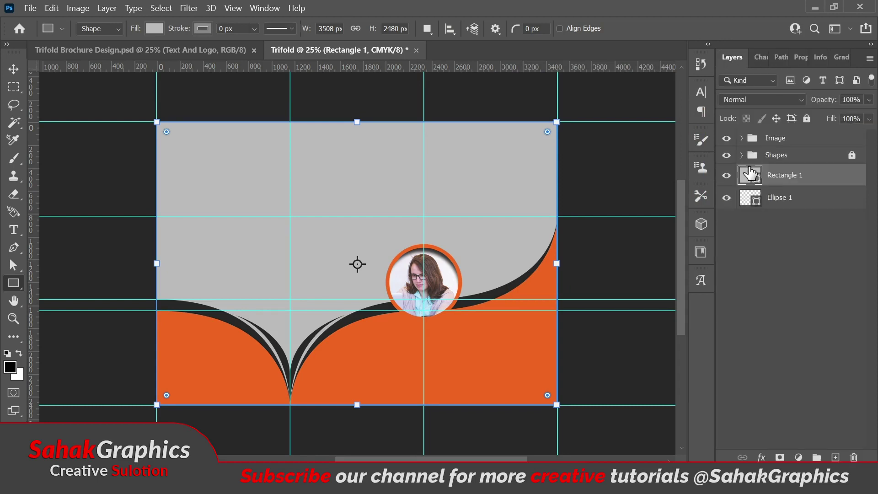
pyautogui.moveTo(781, 178); pyautogui.dragTo(782, 231)
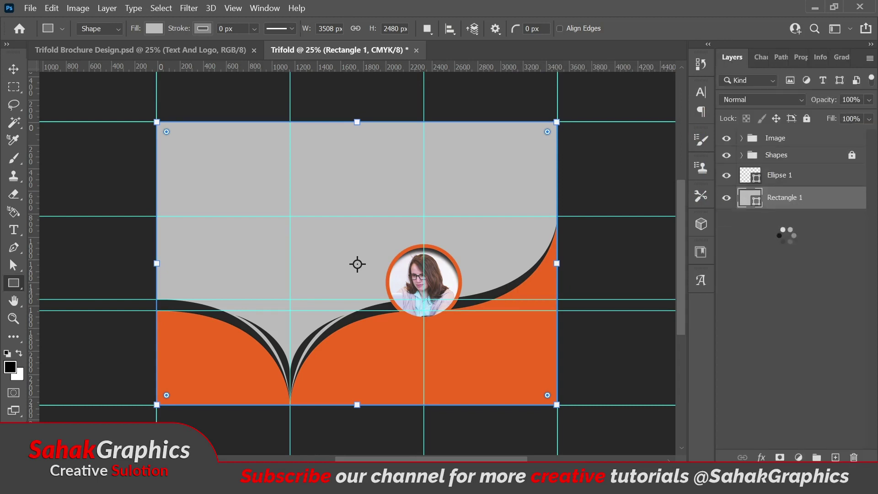
# Drag city-336708 from the Pixabay folder onto the brochure canvas
pyautogui.click(812, 8)
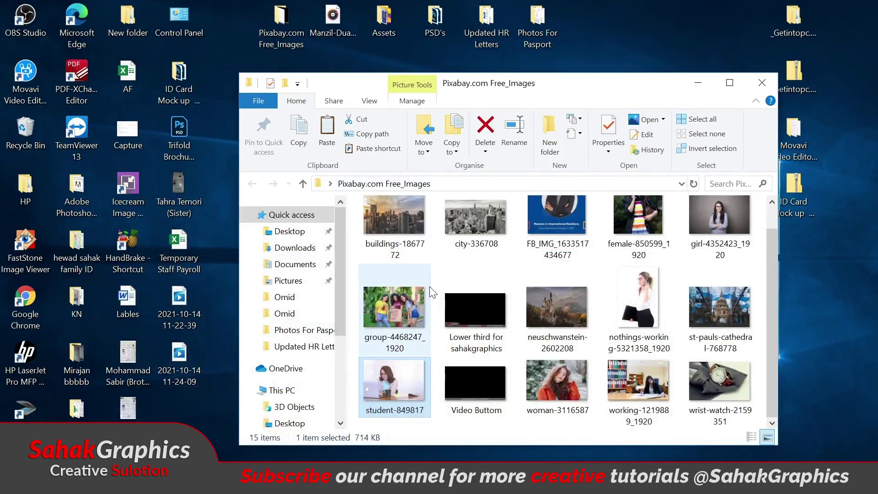
pyautogui.moveTo(472, 241); pyautogui.dragTo(437, 459)
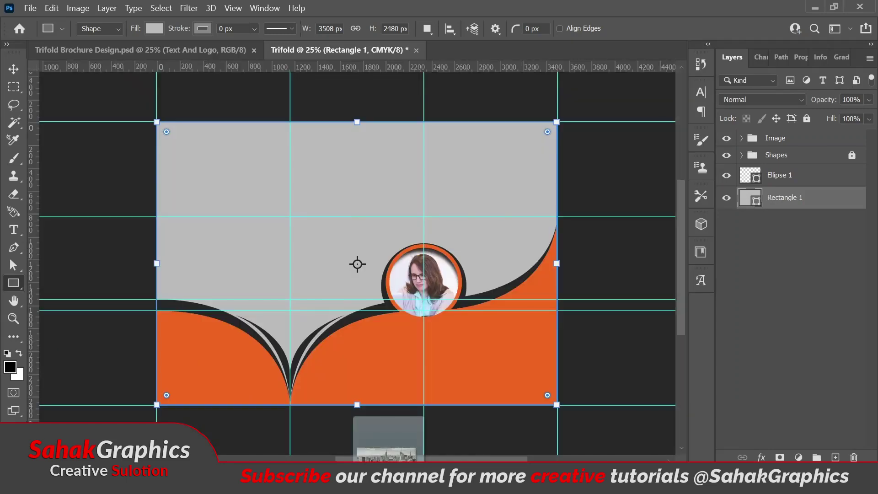
pyautogui.moveTo(436, 460); pyautogui.dragTo(379, 236)
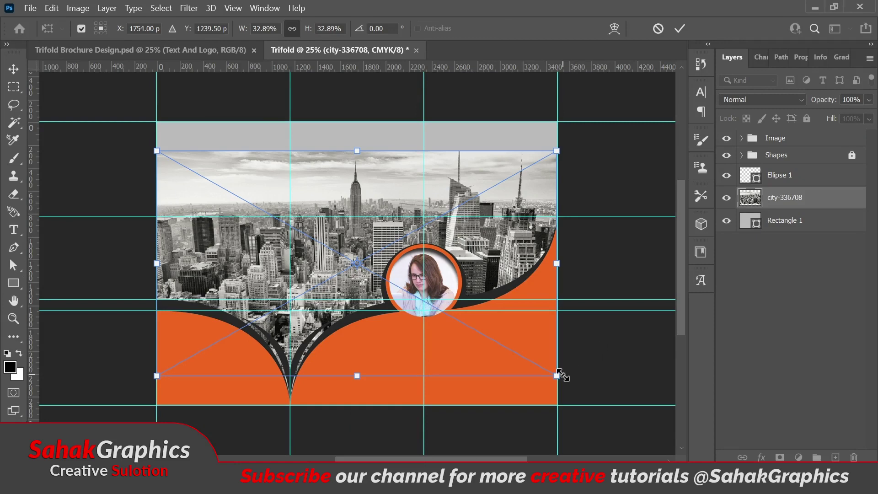
# Scale the city-336708 photo to 42.92% and position it over the brochure's upper area
pyautogui.hotkey('ctrl', '-')
pyautogui.moveTo(489, 339); pyautogui.dragTo(535, 388)
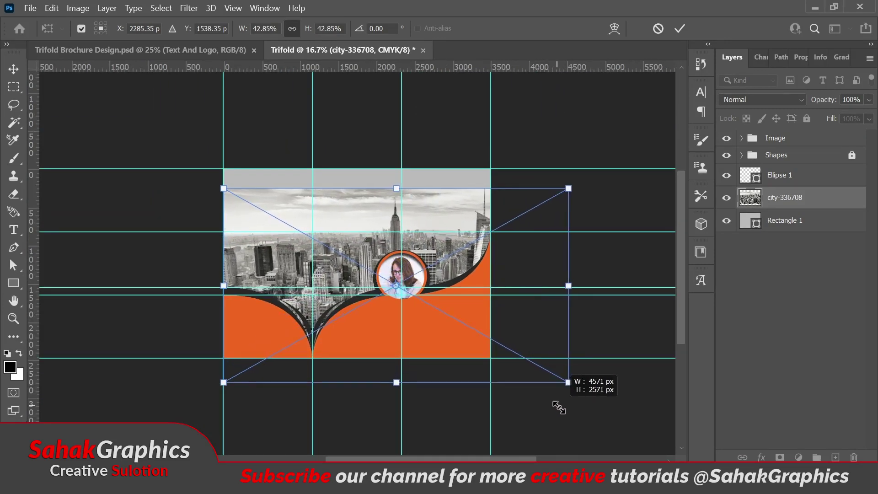
pyautogui.moveTo(555, 403); pyautogui.dragTo(558, 406)
pyautogui.moveTo(541, 340); pyautogui.dragTo(512, 315)
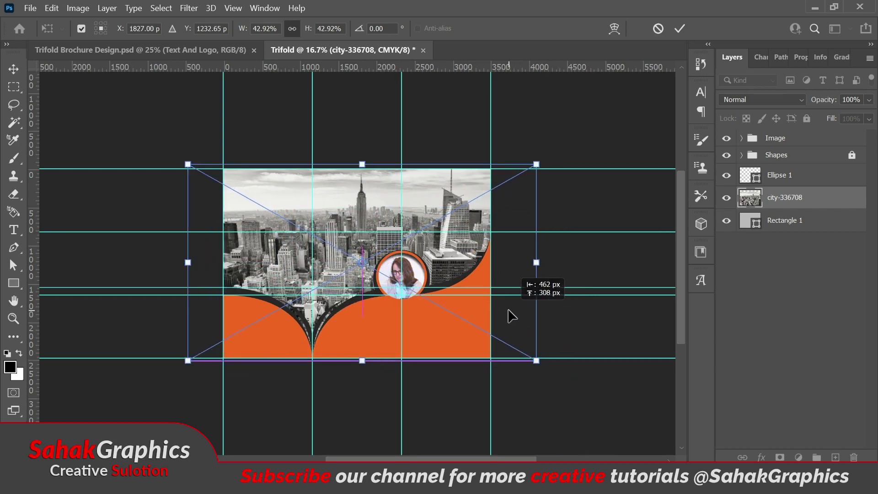
pyautogui.moveTo(508, 309); pyautogui.dragTo(508, 309)
pyautogui.press('Left')
pyautogui.press('Left')
pyautogui.press('Left')
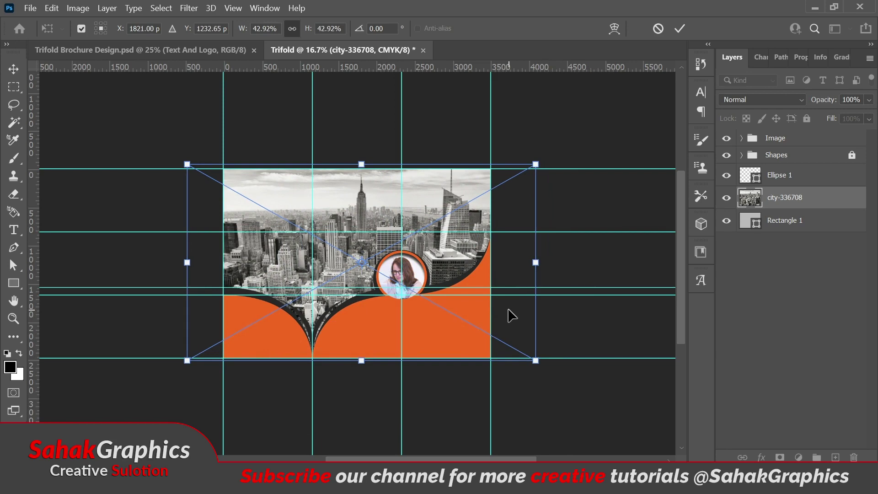
pyautogui.press('Left')
pyautogui.press('Left')
pyautogui.press('Left')
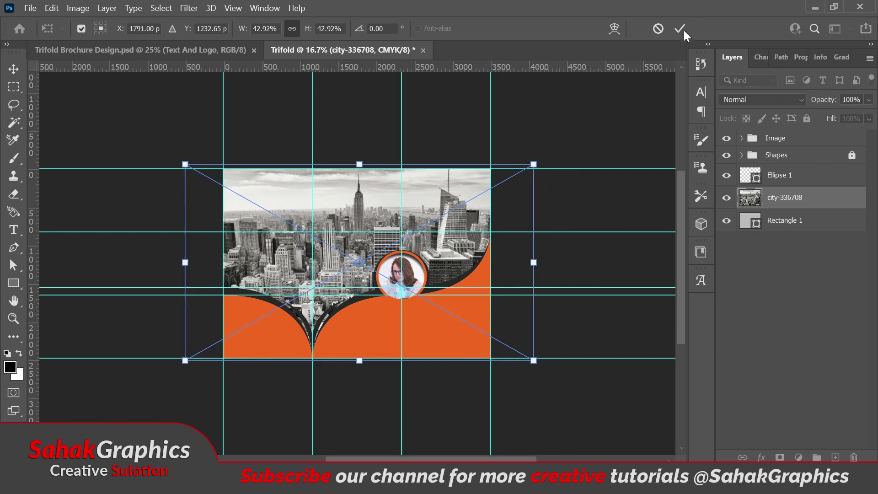
pyautogui.click(680, 30)
pyautogui.hotkey('ctrl', '0')
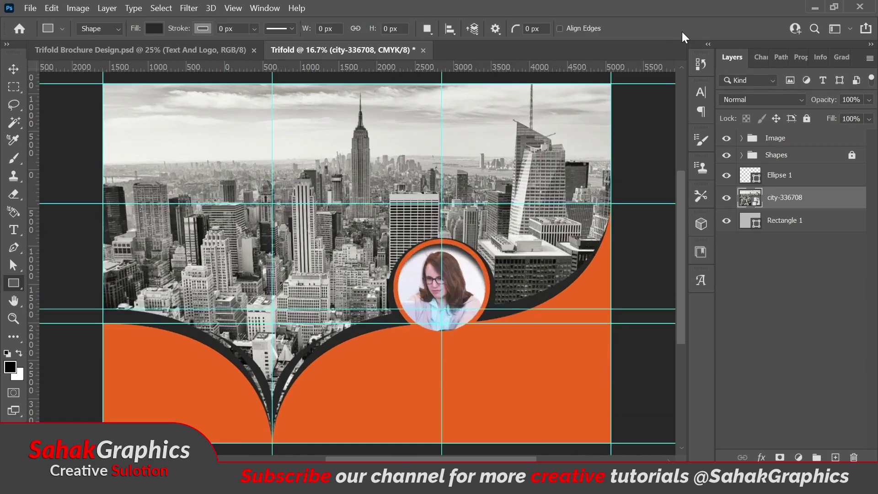
# Set the city-336708 skyline layer to Soft Light blending at 61% opacity
pyautogui.click(790, 100)
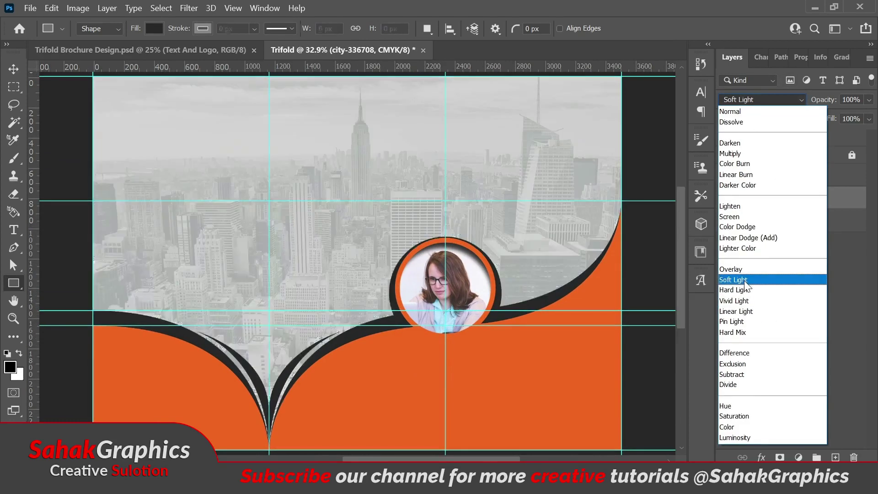
pyautogui.click(745, 280)
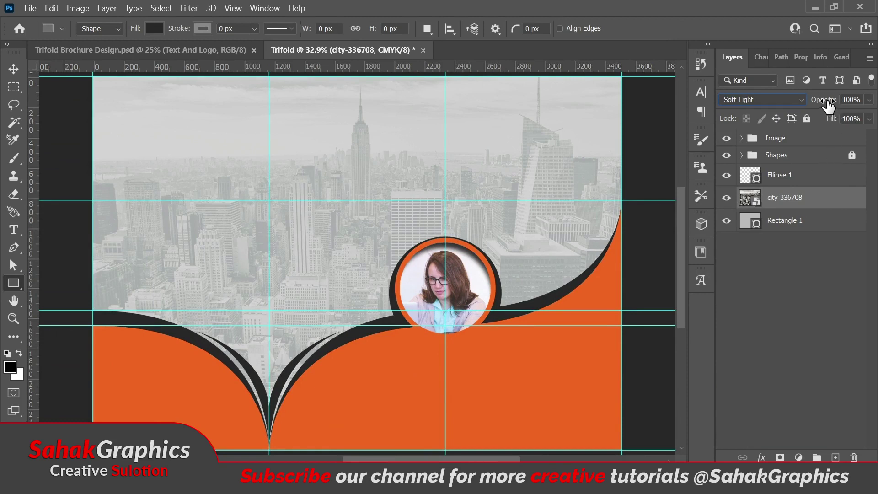
pyautogui.moveTo(827, 105); pyautogui.dragTo(799, 117)
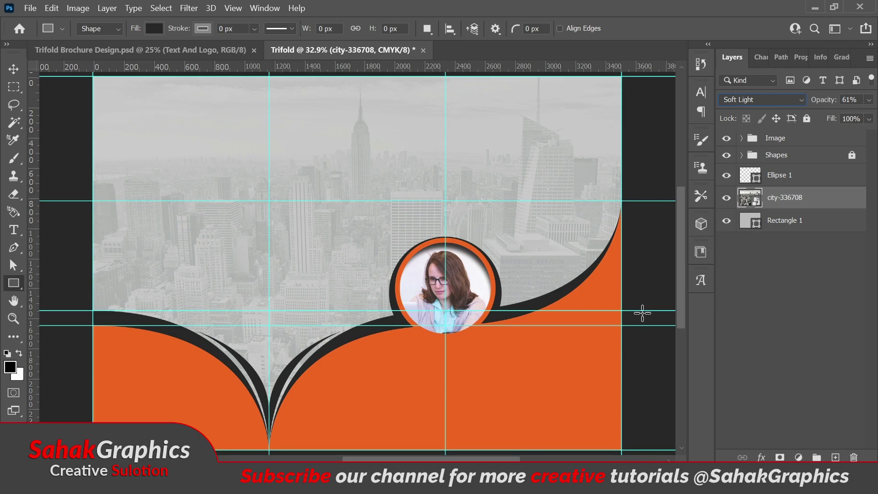
pyautogui.hotkey('ctrl', '-')
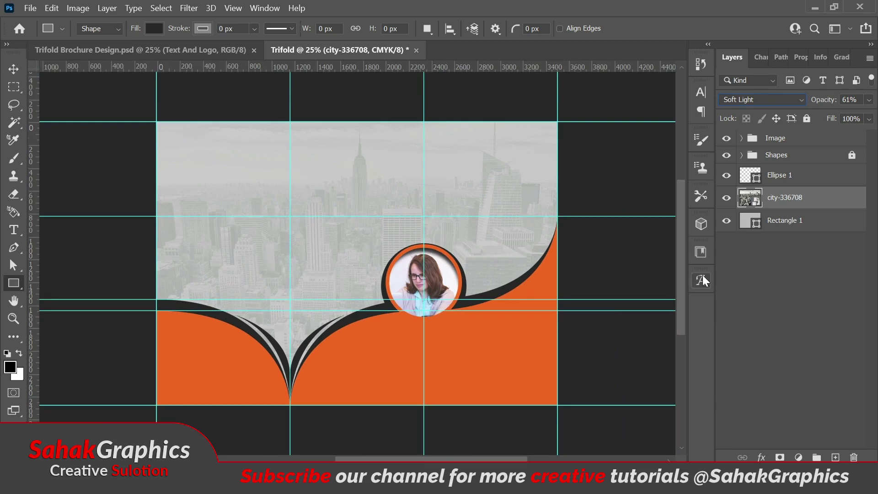
# Group the city photo with Rectangle 1, name the group BG, and lock it
pyautogui.click(783, 221)
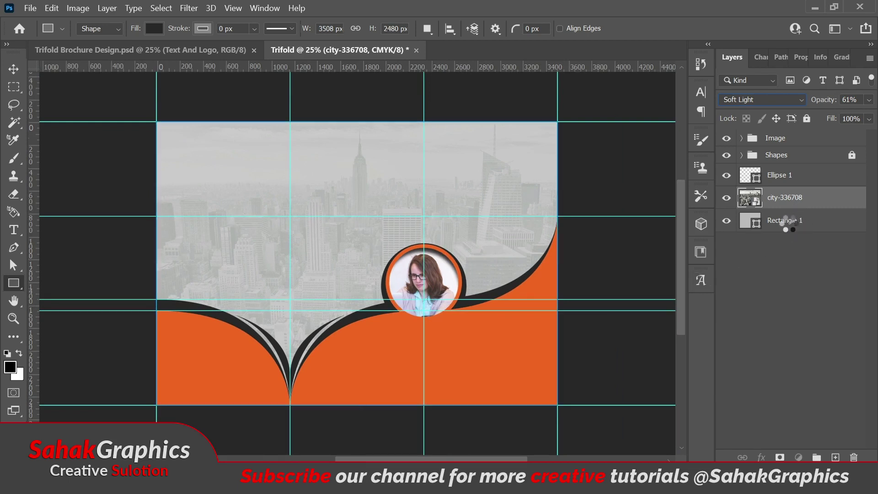
pyautogui.hotkey('ctrl', 'g')
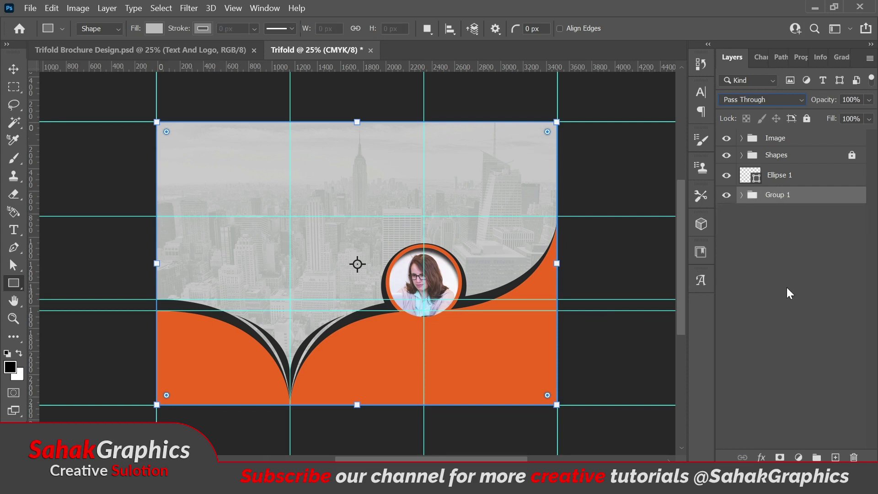
pyautogui.doubleClick(775, 196)
pyautogui.write('BG')
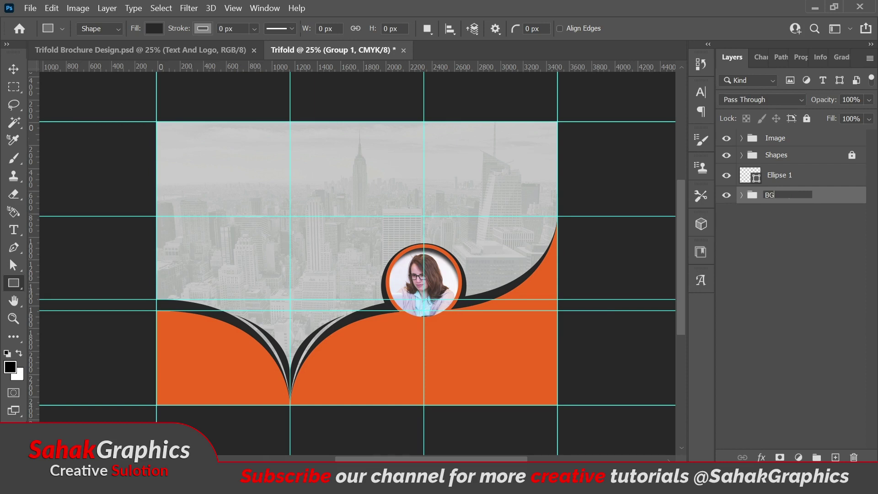
pyautogui.press('Return')
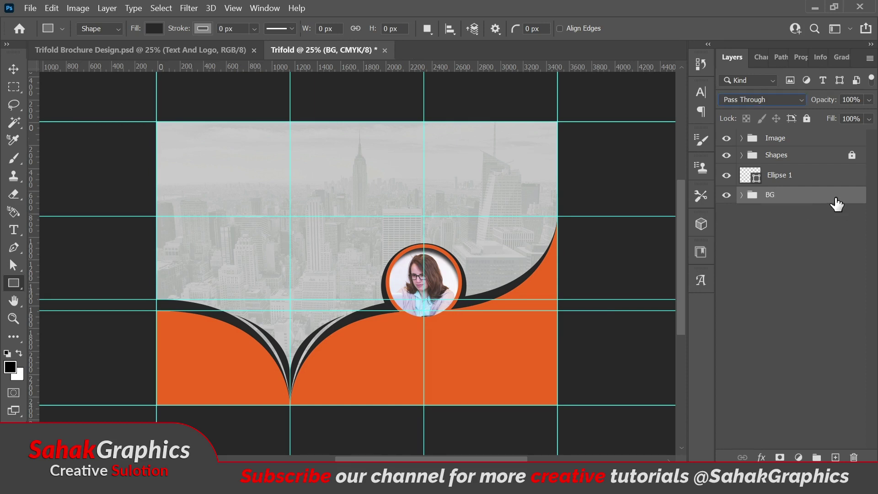
pyautogui.click(806, 119)
pyautogui.click(817, 253)
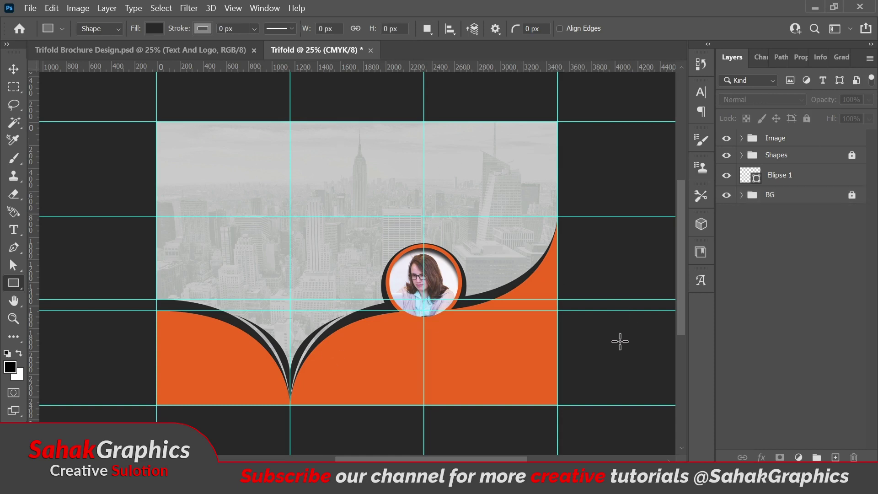
pyautogui.hotkey('ctrl', '+')
pyautogui.hotkey('ctrl', '-')
# Copy the Text And Logo group from Trifold Brochure Design.psd into the Trifold document, keeping its panel layout
pyautogui.click(157, 52)
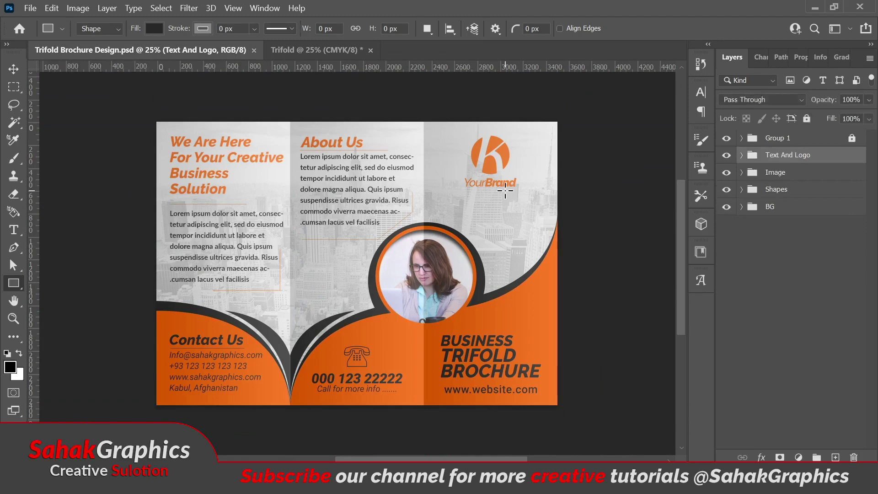
pyautogui.moveTo(766, 155)
pyautogui.mouseDown()
pyautogui.moveTo(347, 70)
pyautogui.moveTo(359, 187)
pyautogui.mouseUp()
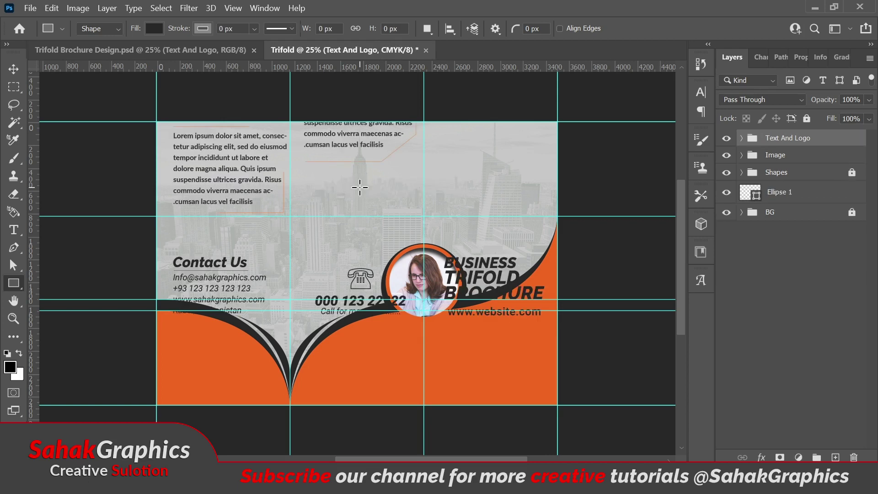
pyautogui.hotkey('ctrl', 'a')
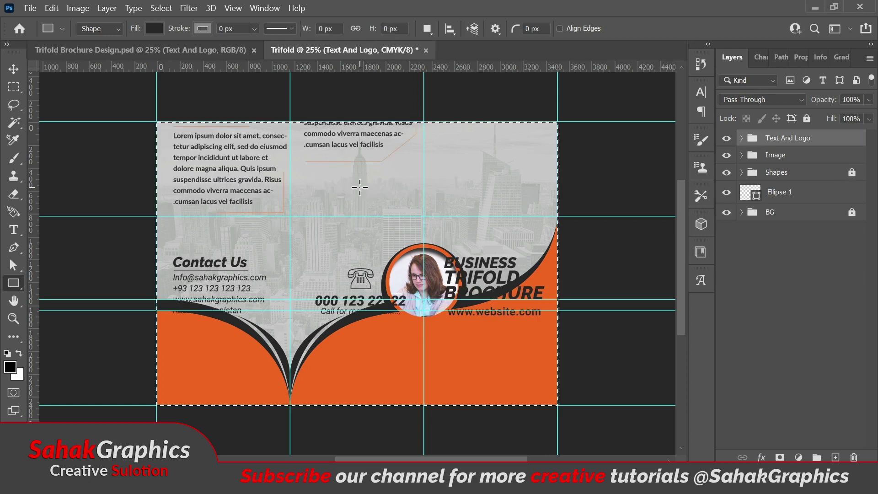
pyautogui.click(12, 69)
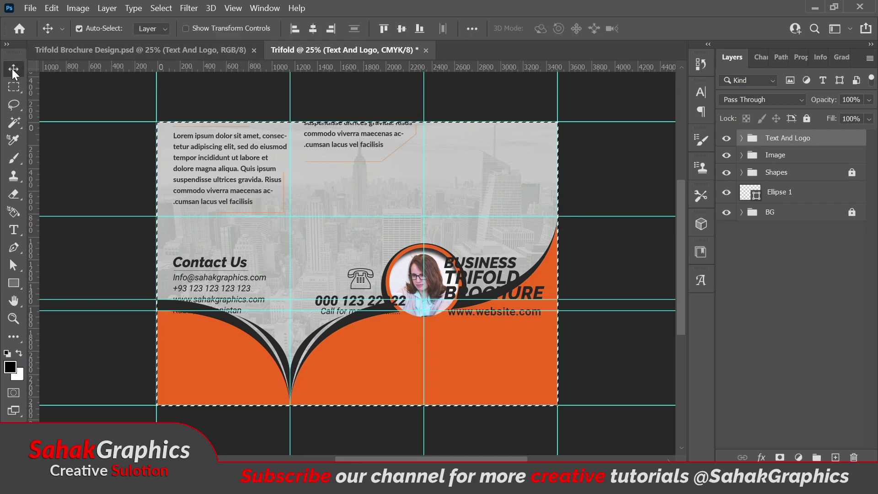
pyautogui.click(307, 32)
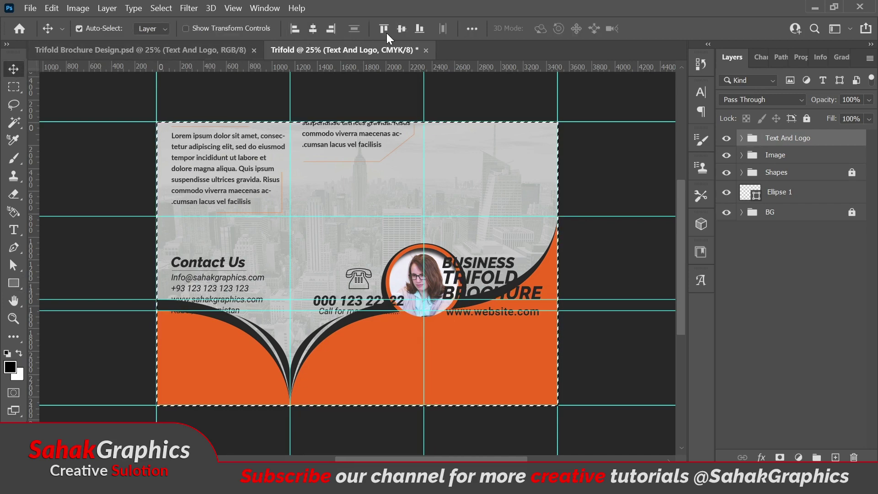
pyautogui.hotkey('ctrl', 'z')
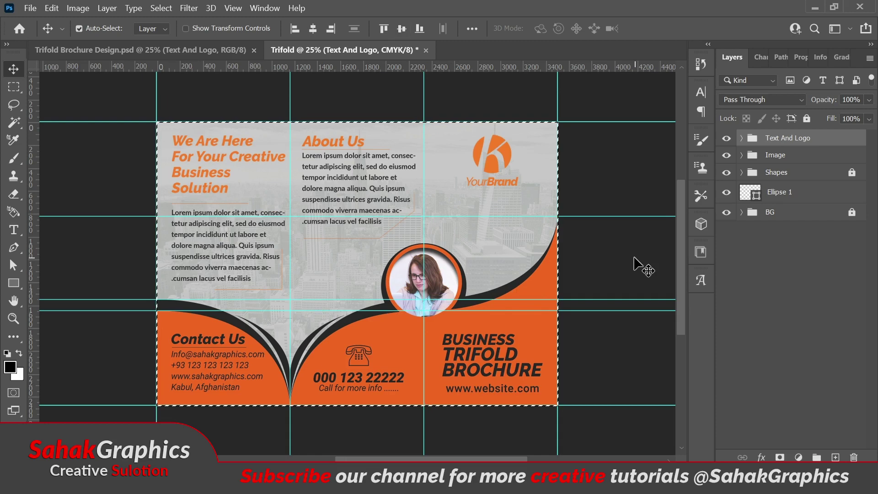
pyautogui.hotkey('ctrl', 'd')
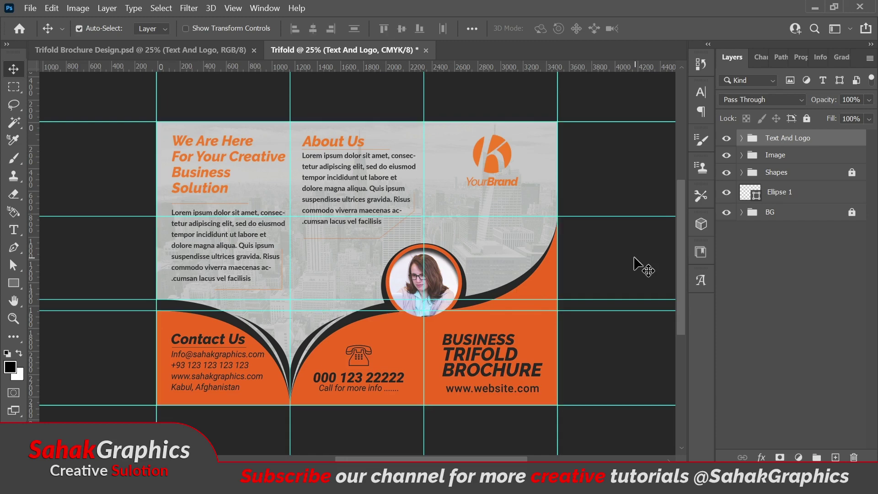
pyautogui.hotkey('ctrl', '+')
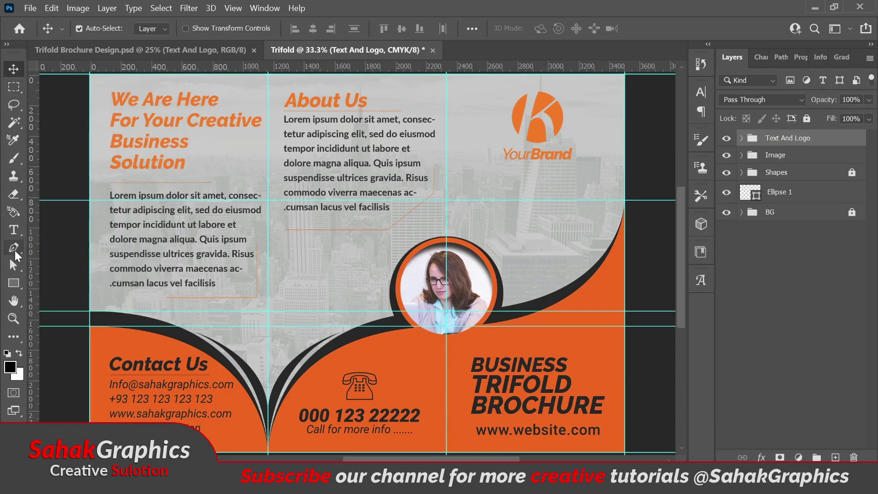
# Place the type cursor in the 'We Are Here For Your Creative Business Solution' headline
pyautogui.click(13, 233)
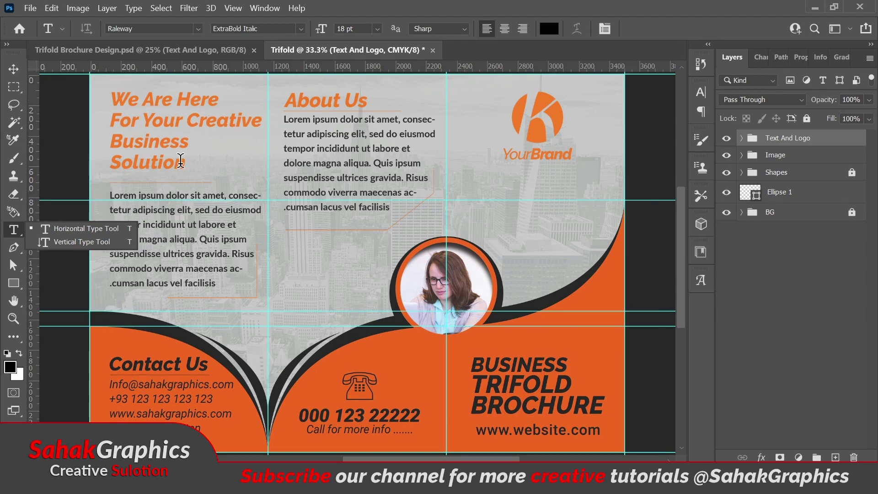
pyautogui.click(181, 160)
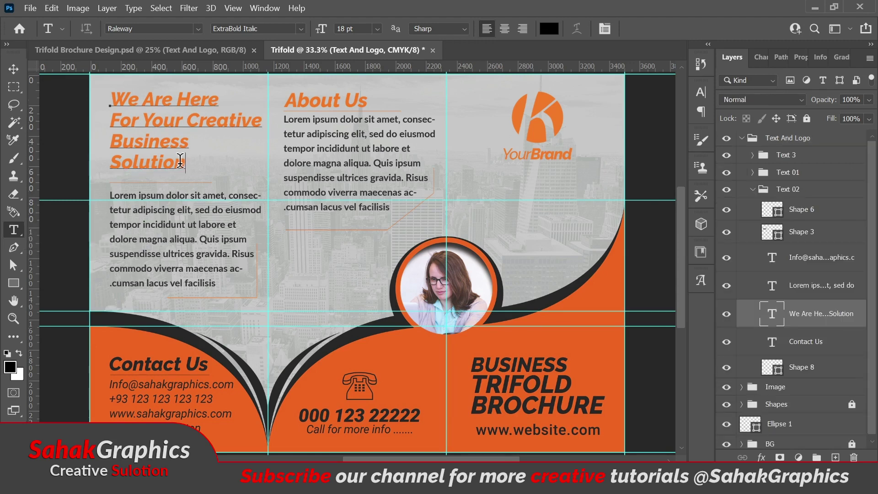
pyautogui.moveTo(188, 163); pyautogui.dragTo(110, 141)
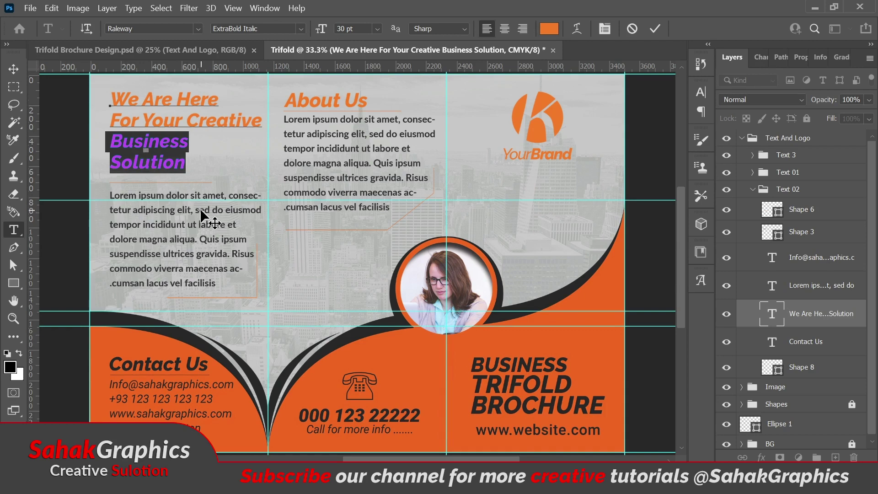
pyautogui.click(653, 34)
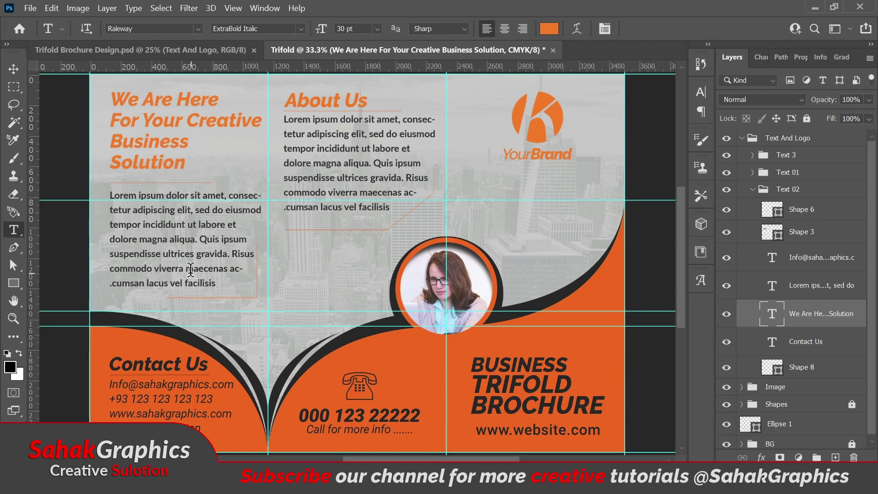
pyautogui.moveTo(190, 269); pyautogui.dragTo(132, 241)
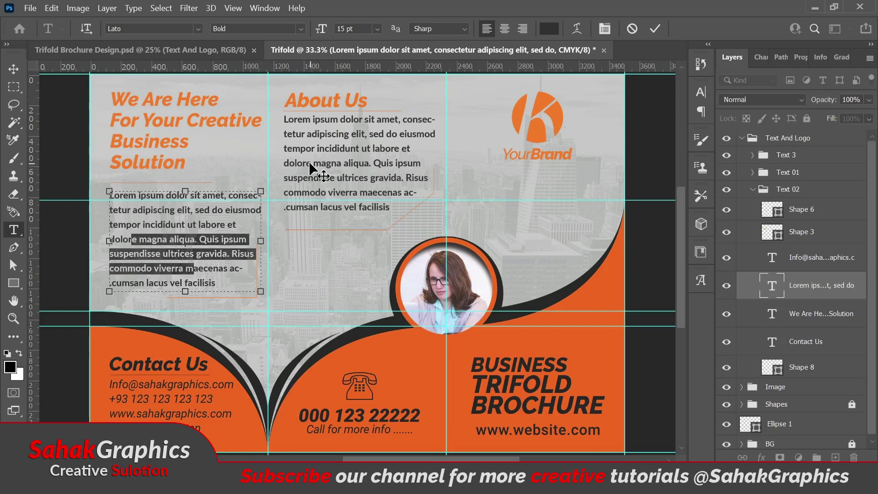
pyautogui.click(655, 29)
pyautogui.doubleClick(319, 100)
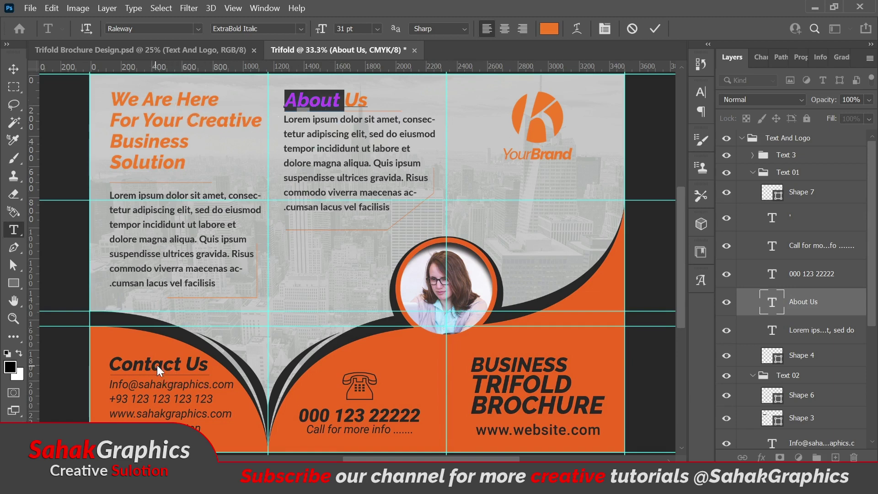
pyautogui.click(655, 29)
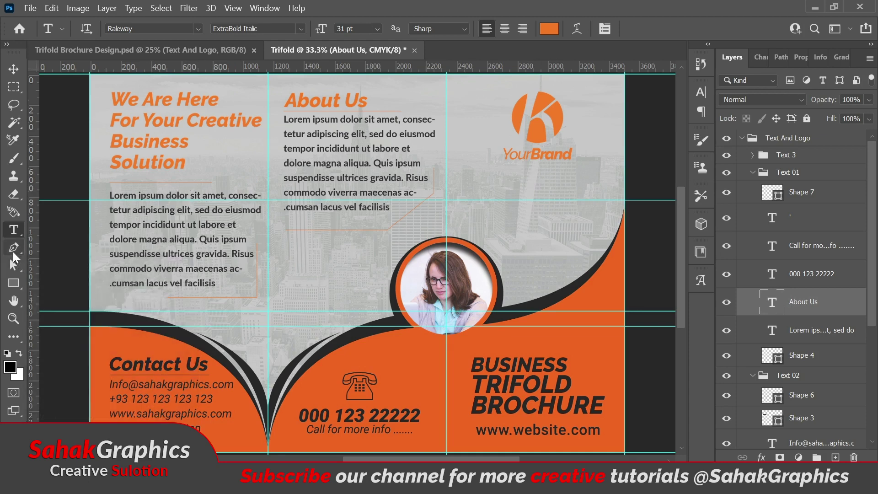
# Draw an orange-stroked horizontal line shape under the YourBrand logo
pyautogui.click(14, 251)
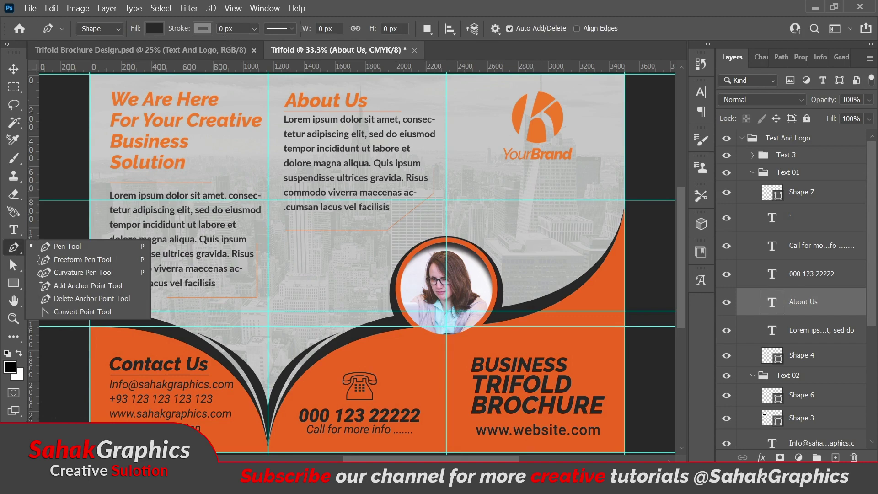
pyautogui.press('Escape')
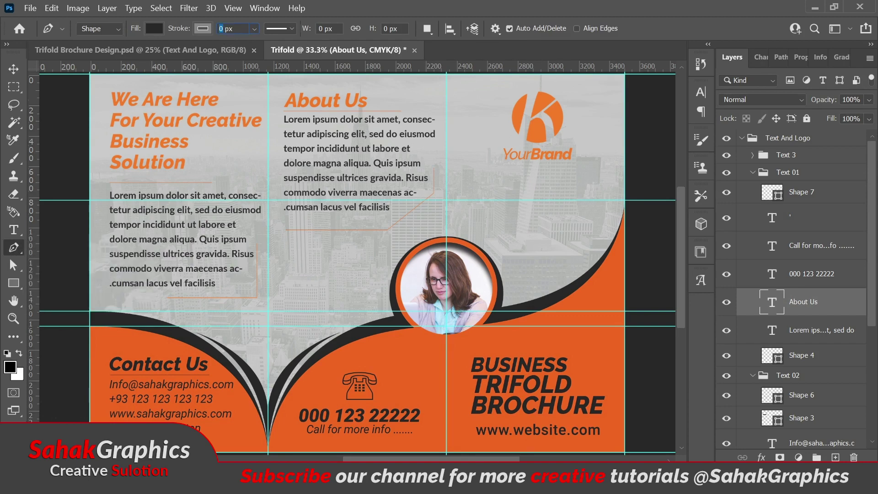
pyautogui.click(203, 29)
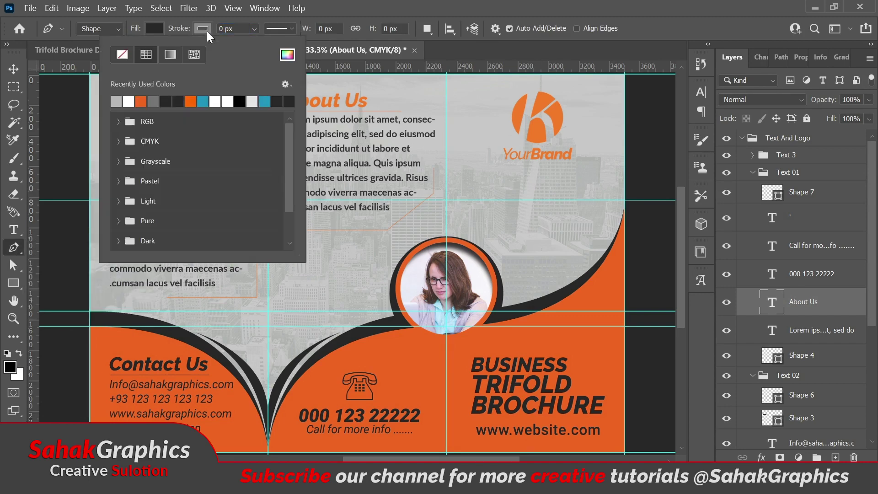
pyautogui.click(141, 101)
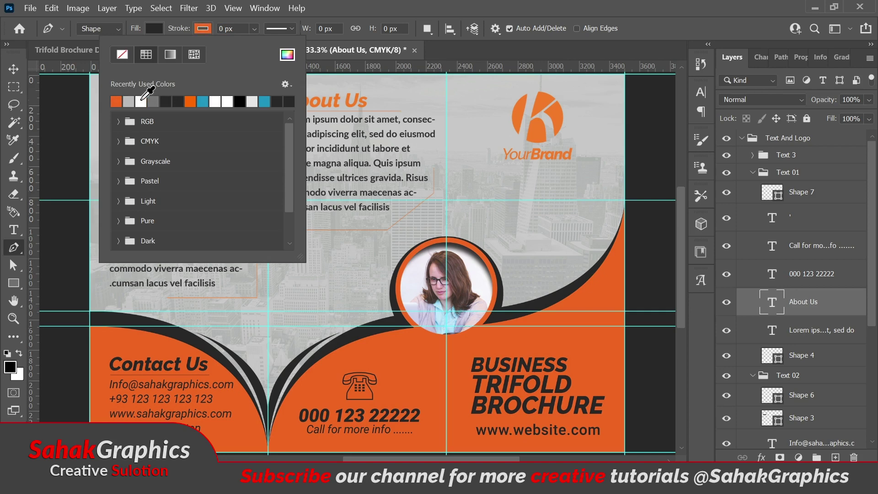
pyautogui.click(482, 178)
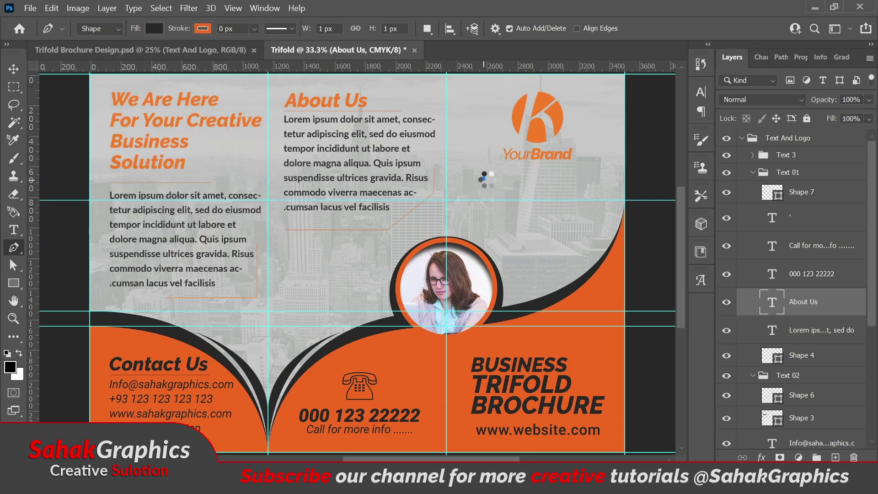
pyautogui.click(588, 179)
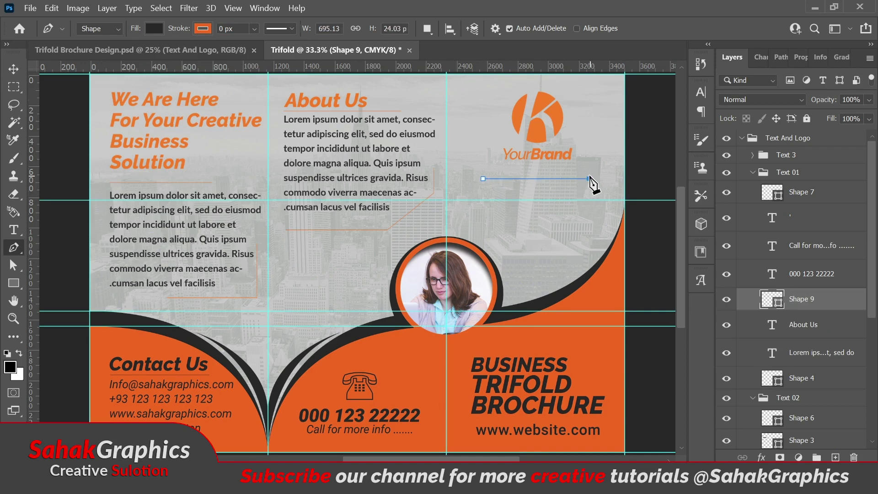
pyautogui.press('v')
pyautogui.click(639, 170)
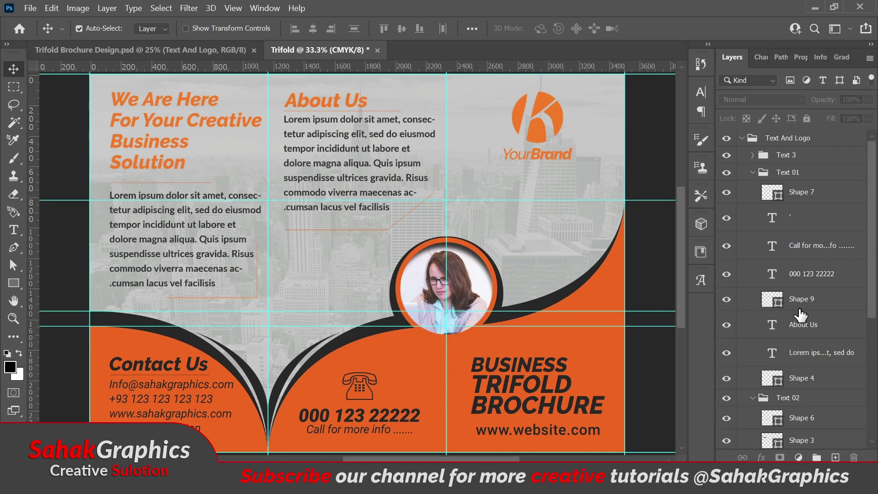
# Collapse the Text 01 and Text And Logo layer groups
pyautogui.moveTo(873, 293)
pyautogui.mouseDown()
pyautogui.moveTo(870, 321)
pyautogui.moveTo(872, 261)
pyautogui.mouseUp()
pyautogui.moveTo(871, 260); pyautogui.dragTo(875, 423)
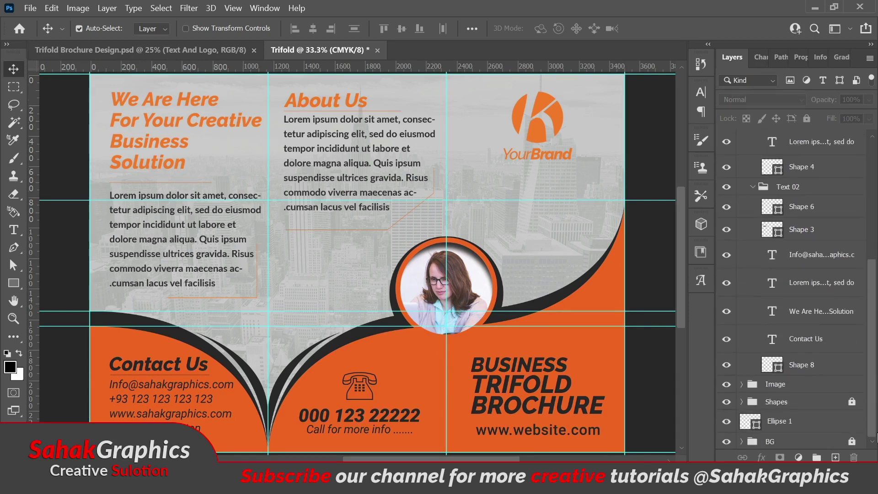
pyautogui.press('ctrl')
pyautogui.keyDown('ctrl'); pyautogui.click(325, 100); pyautogui.keyUp('ctrl')
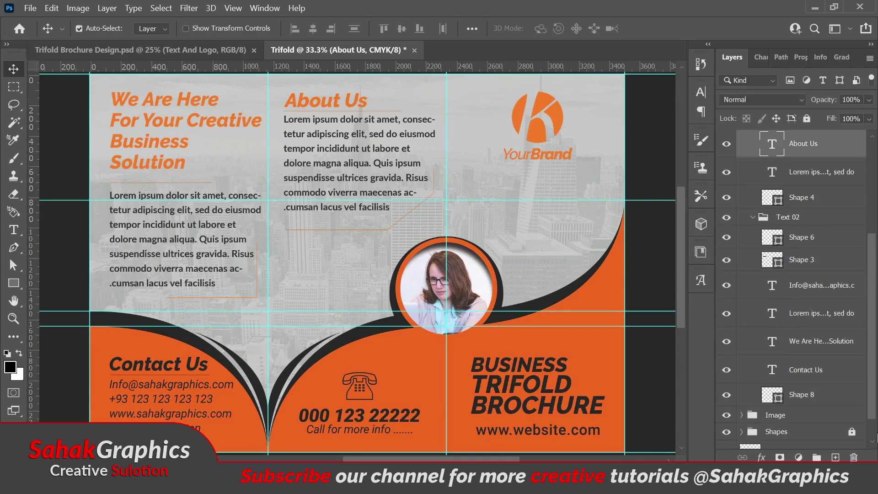
pyautogui.scroll(5, 864, 306)
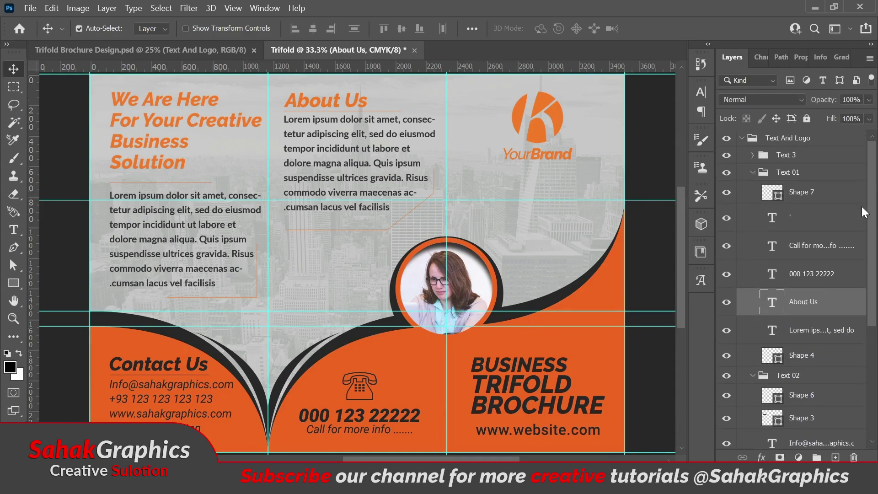
pyautogui.click(752, 172)
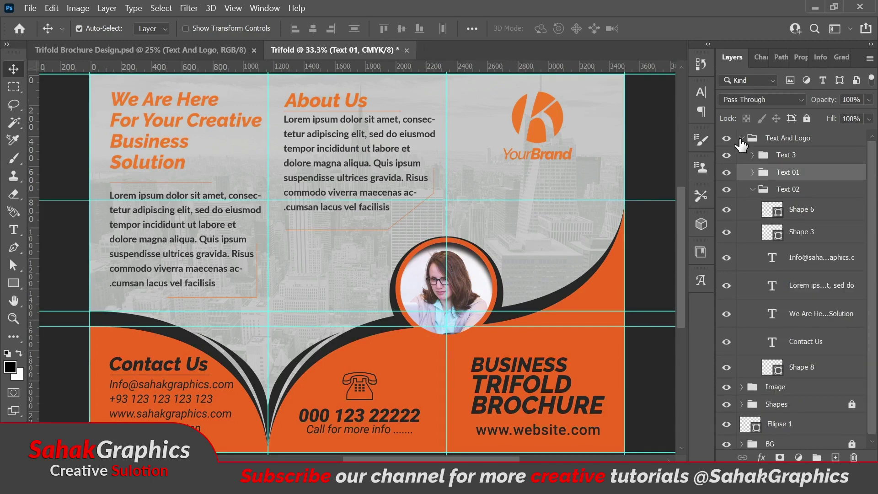
pyautogui.click(741, 138)
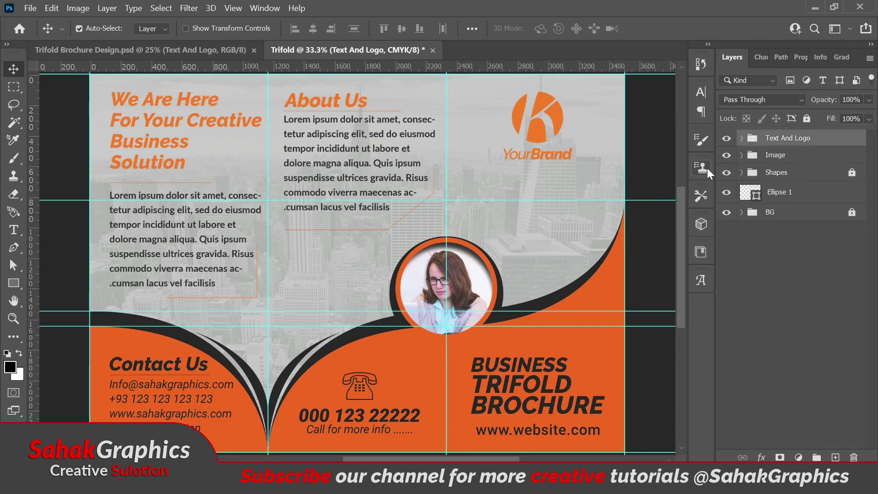
pyautogui.click(14, 247)
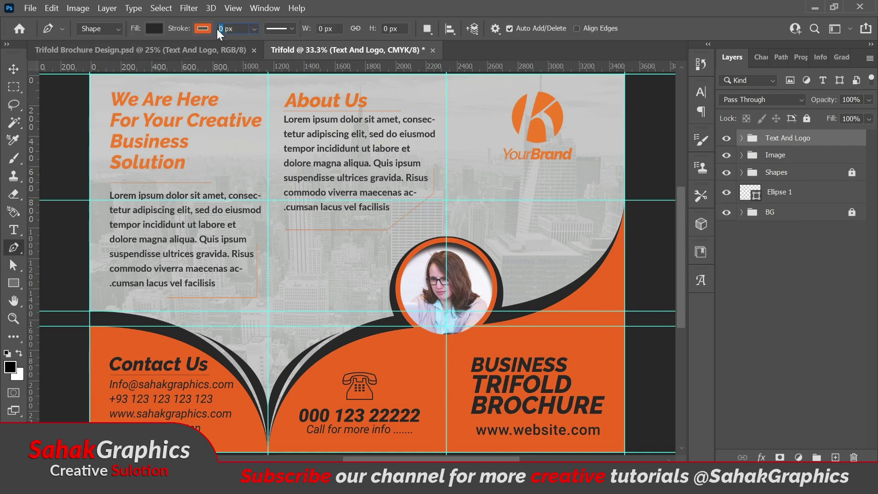
pyautogui.write('2')
pyautogui.press('Return')
pyautogui.click(479, 178)
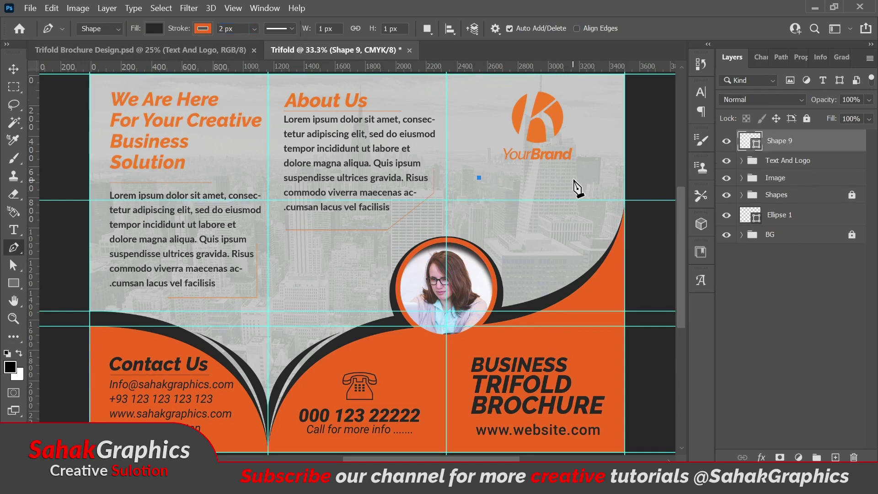
pyautogui.click(582, 177)
pyautogui.press('Escape')
pyautogui.press('Delete')
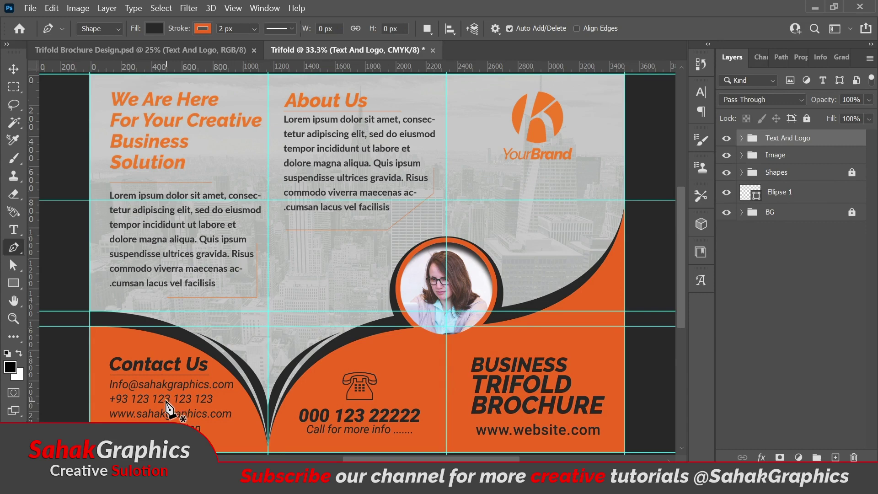
pyautogui.press('t')
pyautogui.moveTo(165, 398); pyautogui.dragTo(136, 398)
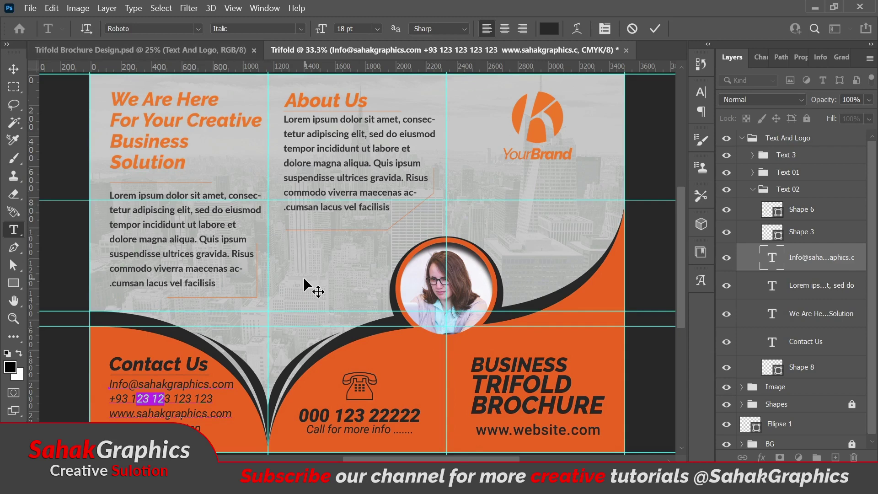
pyautogui.click(656, 29)
pyautogui.doubleClick(540, 388)
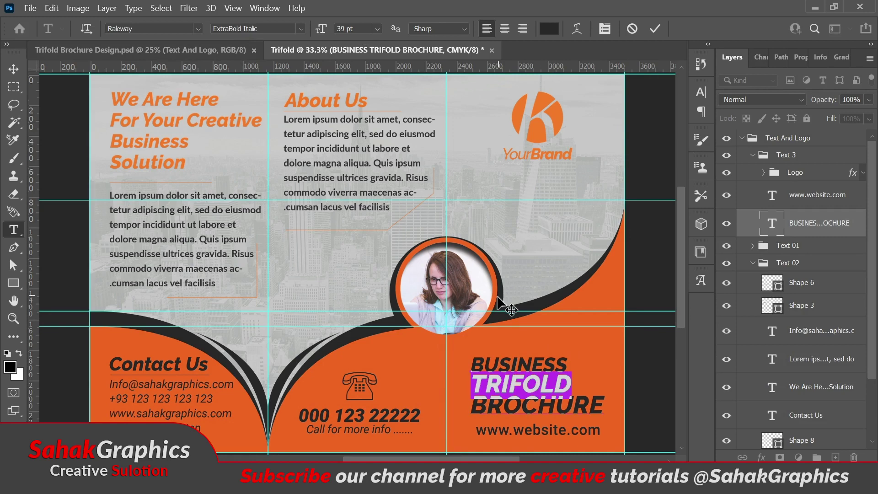
pyautogui.click(654, 28)
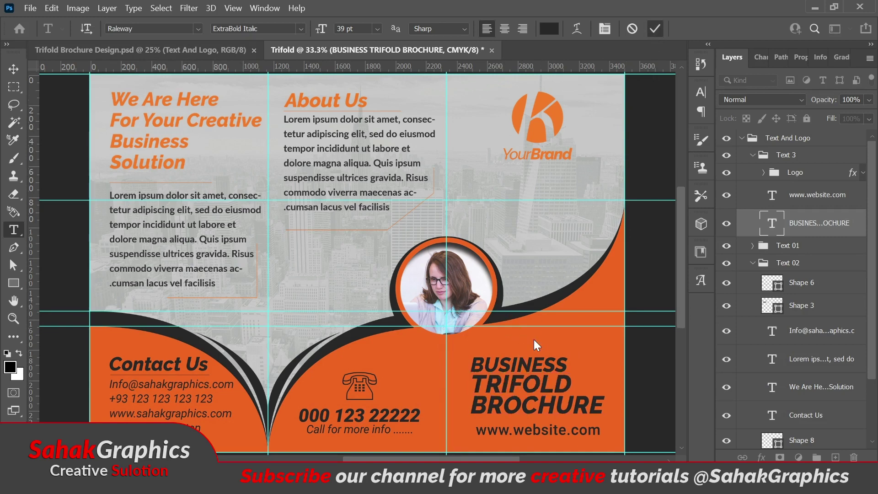
pyautogui.doubleClick(513, 364)
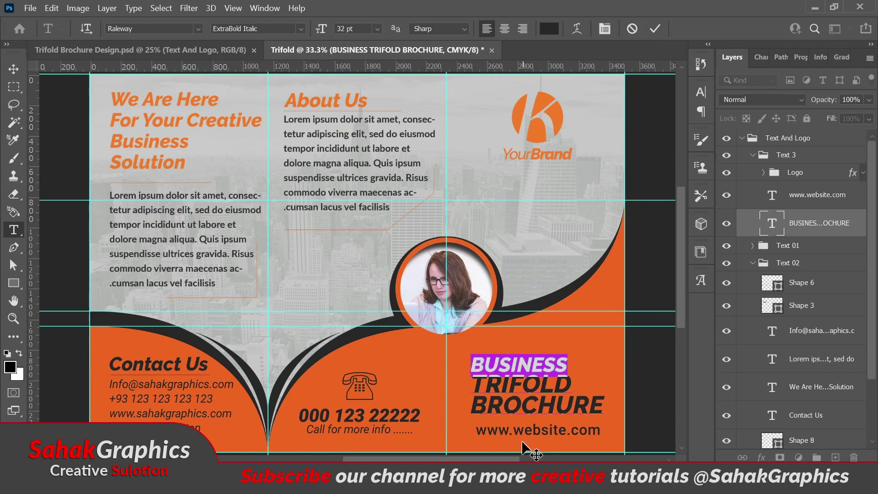
pyautogui.click(652, 31)
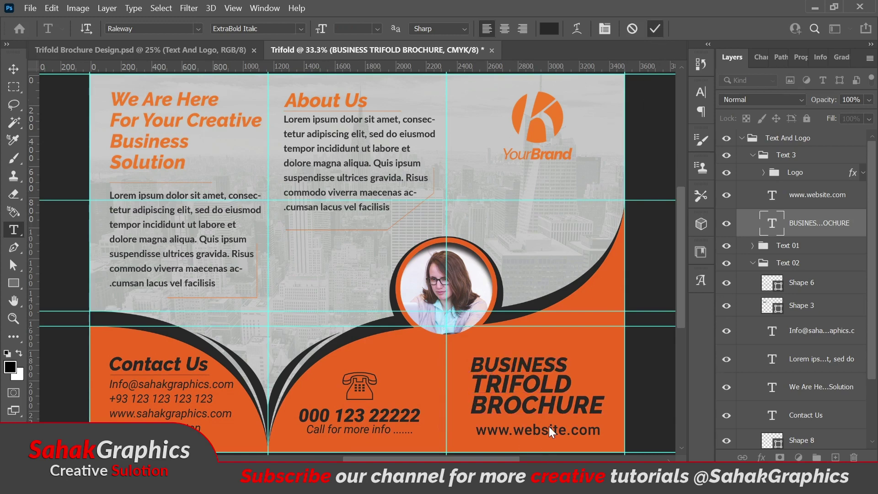
pyautogui.click(533, 432)
pyautogui.doubleClick(533, 432)
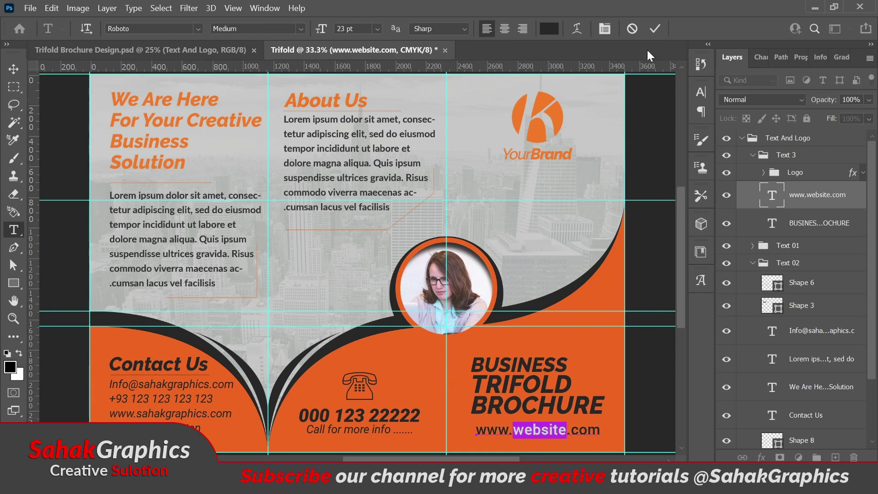
pyautogui.click(653, 31)
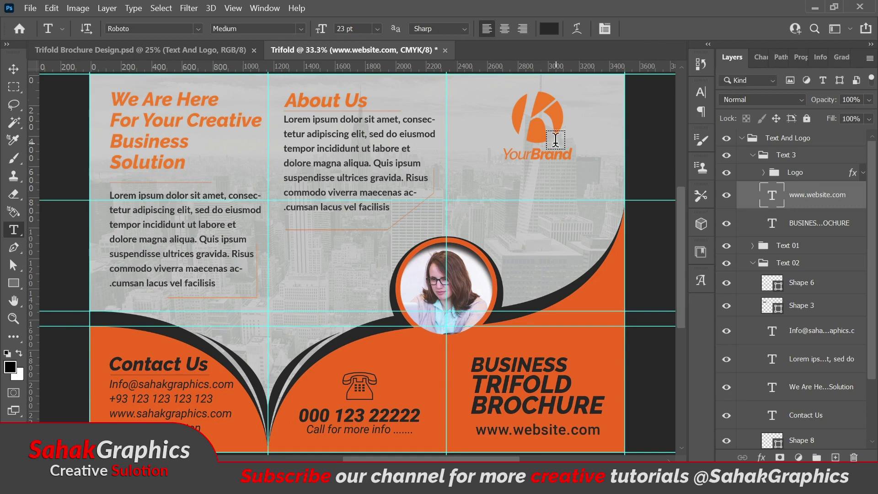
pyautogui.doubleClick(540, 156)
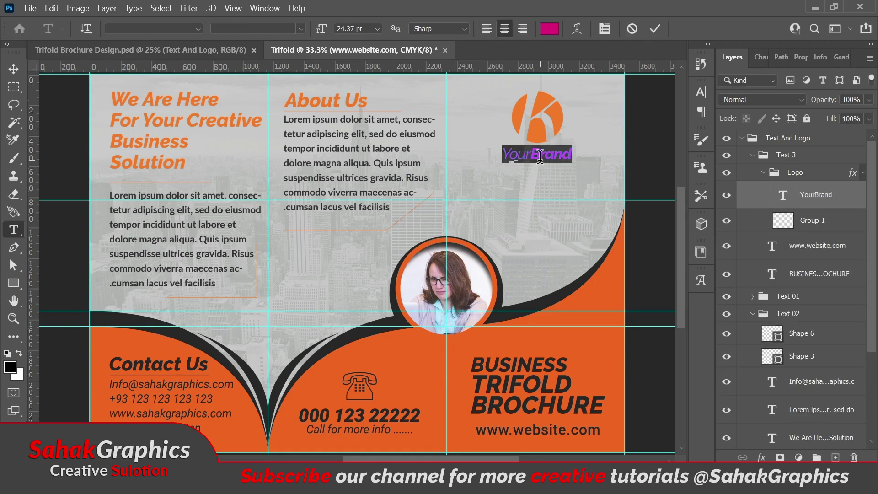
pyautogui.click(546, 154)
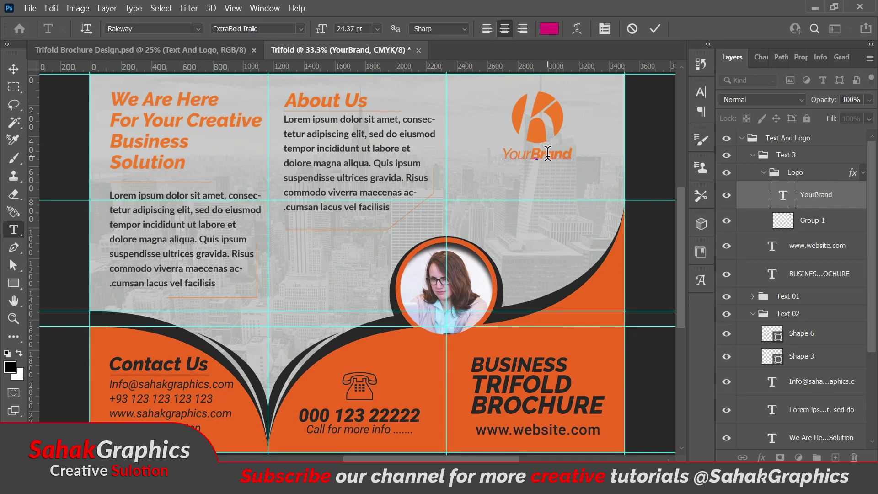
pyautogui.click(656, 35)
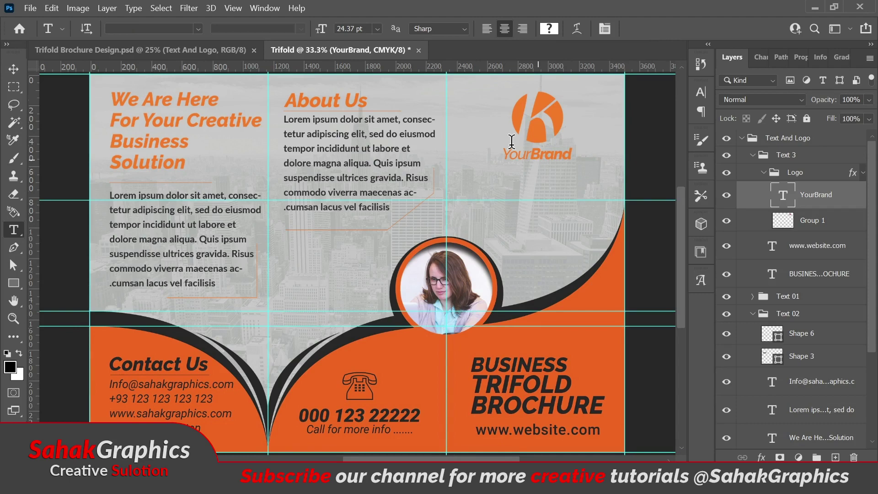
pyautogui.click(763, 173)
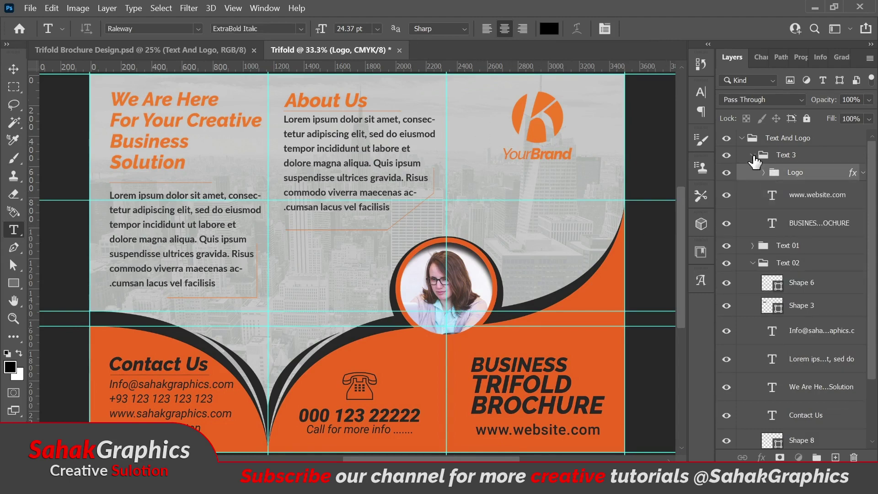
pyautogui.click(753, 156)
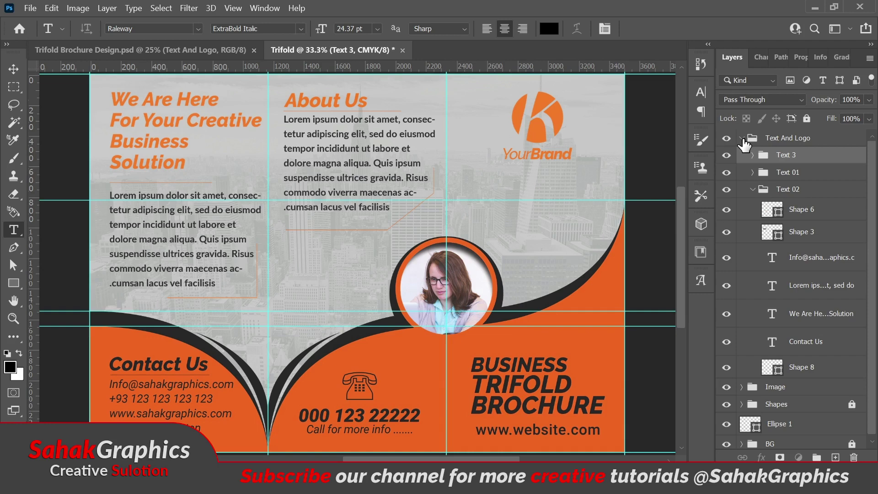
pyautogui.click(742, 138)
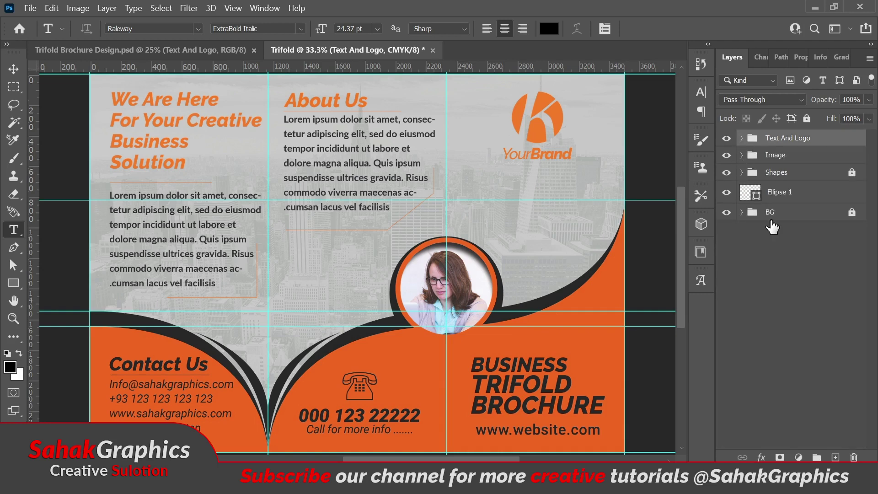
pyautogui.moveTo(682, 266)
pyautogui.mouseDown()
pyautogui.moveTo(670, 260)
pyautogui.moveTo(674, 270)
pyautogui.mouseUp()
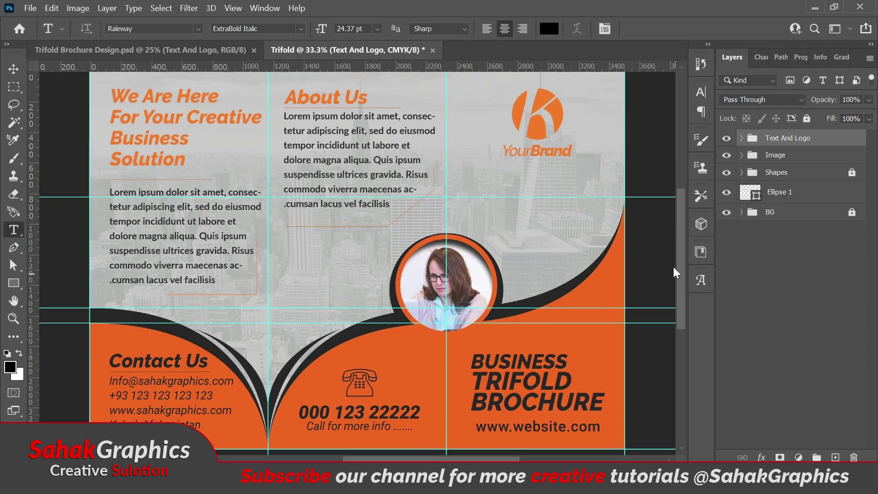
# Zoom out and bring the 'Trifold @ 25% (CMYK)' document back to the front
pyautogui.moveTo(674, 270); pyautogui.dragTo(672, 260)
pyautogui.hotkey('ctrl', '-')
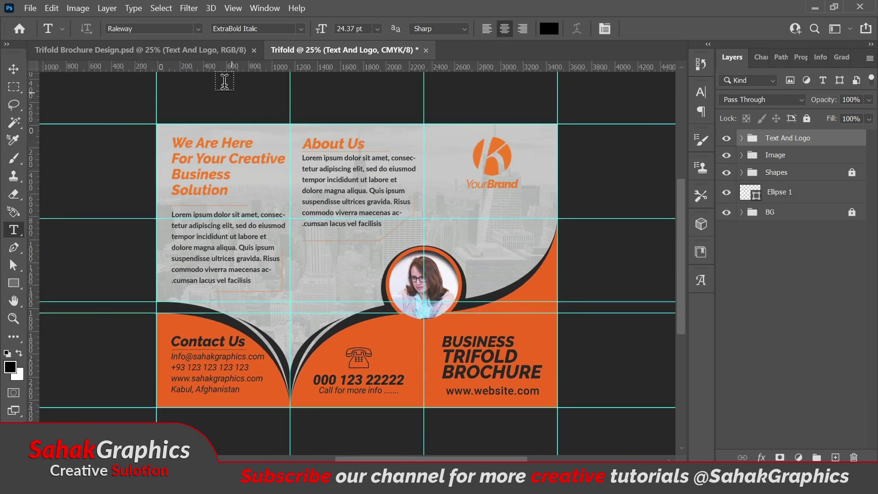
pyautogui.click(196, 52)
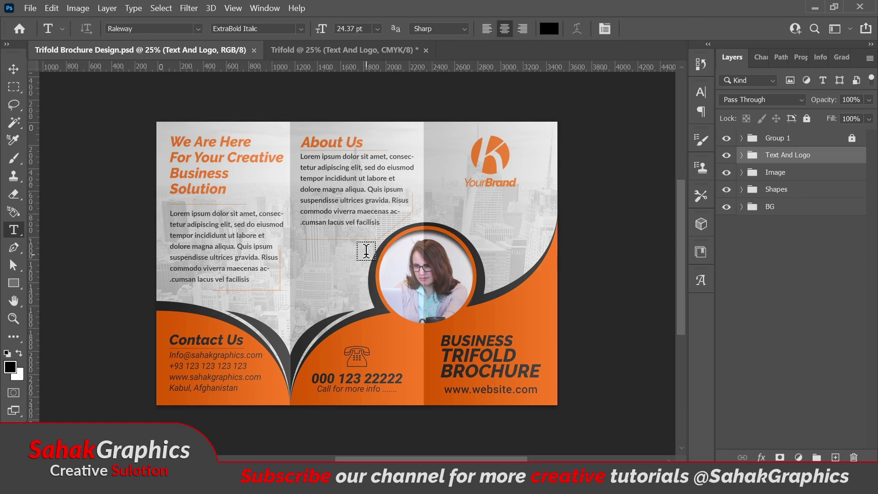
pyautogui.click(296, 52)
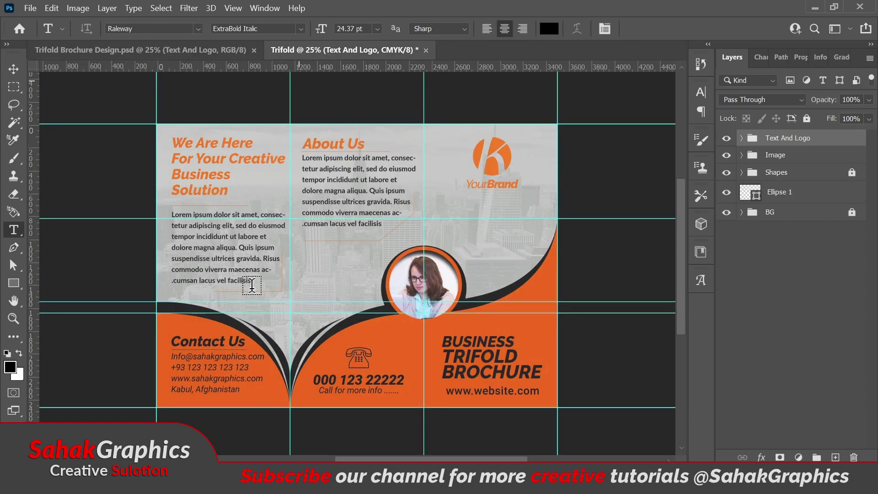
pyautogui.click(14, 283)
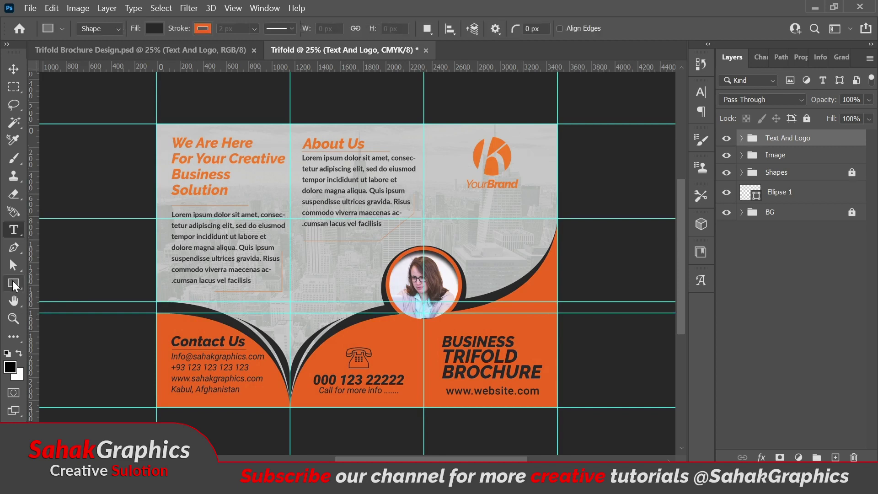
# Draw a dark 1170 × 2480 px rectangle covering the entire middle panel
pyautogui.moveTo(289, 124); pyautogui.dragTo(425, 394)
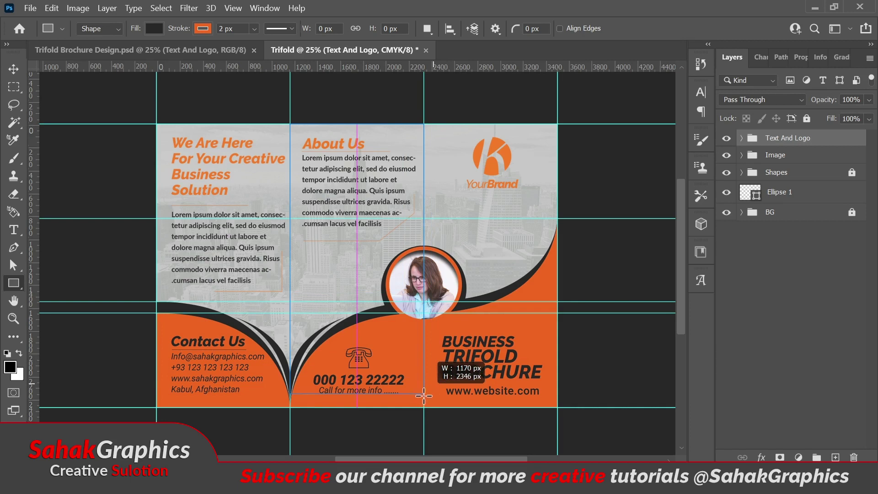
pyautogui.moveTo(425, 394); pyautogui.dragTo(421, 403)
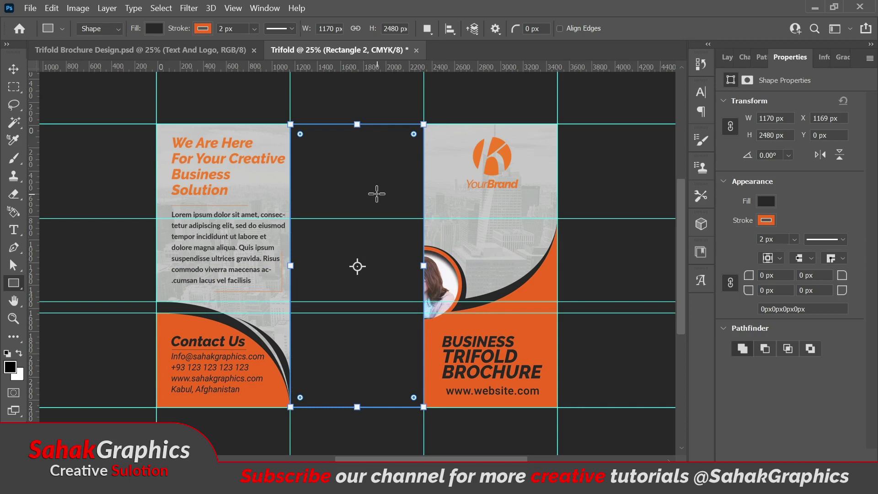
pyautogui.click(727, 58)
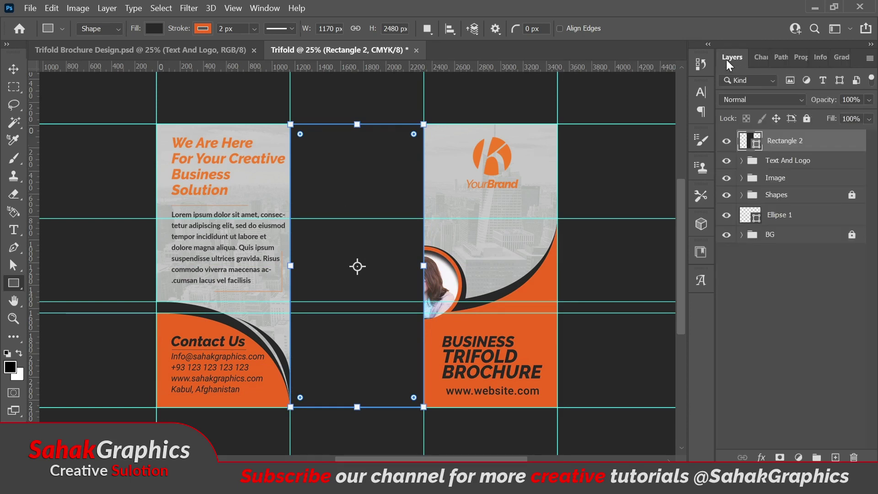
pyautogui.click(18, 342)
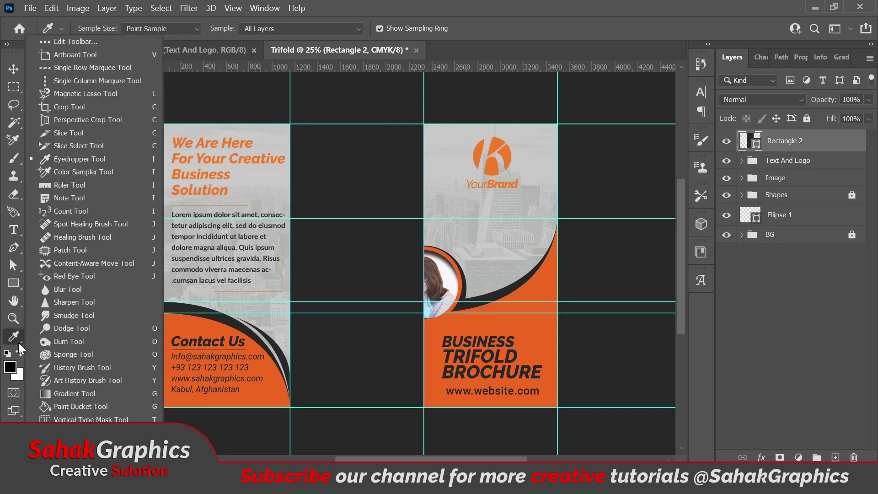
# Fill Rectangle 2 with a black-to-white linear gradient at a 0° angle
pyautogui.click(74, 393)
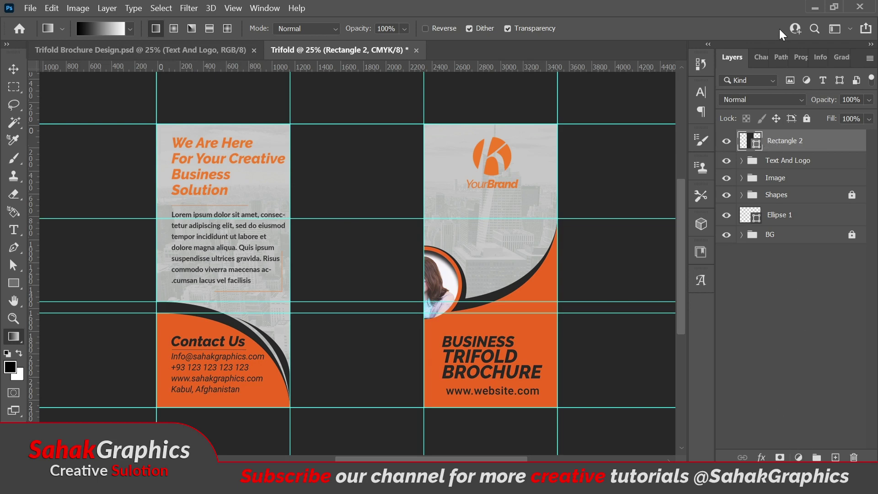
pyautogui.click(840, 56)
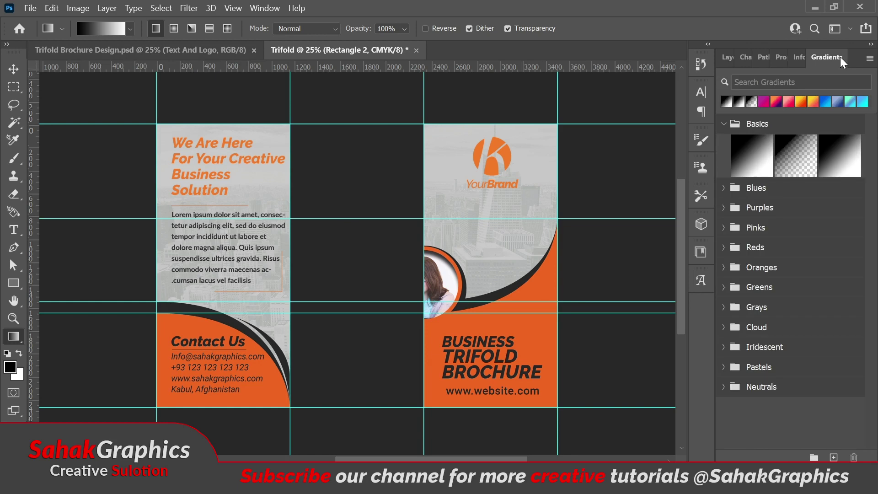
pyautogui.click(755, 157)
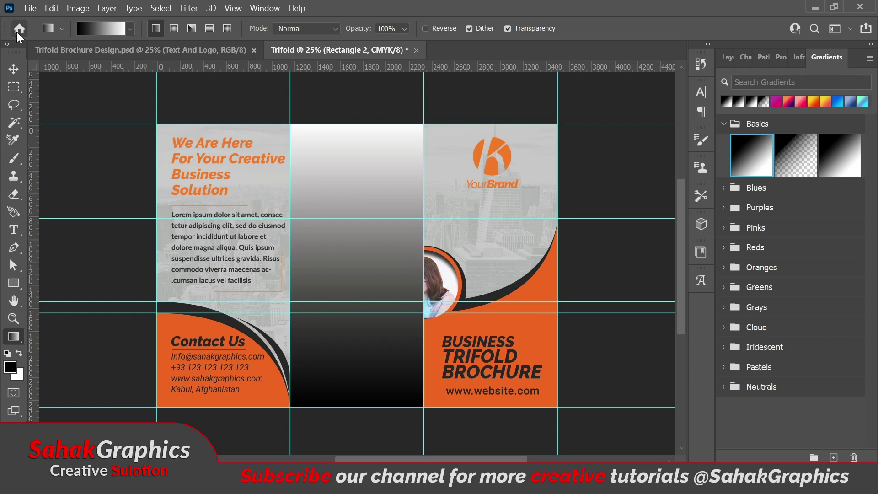
pyautogui.click(12, 68)
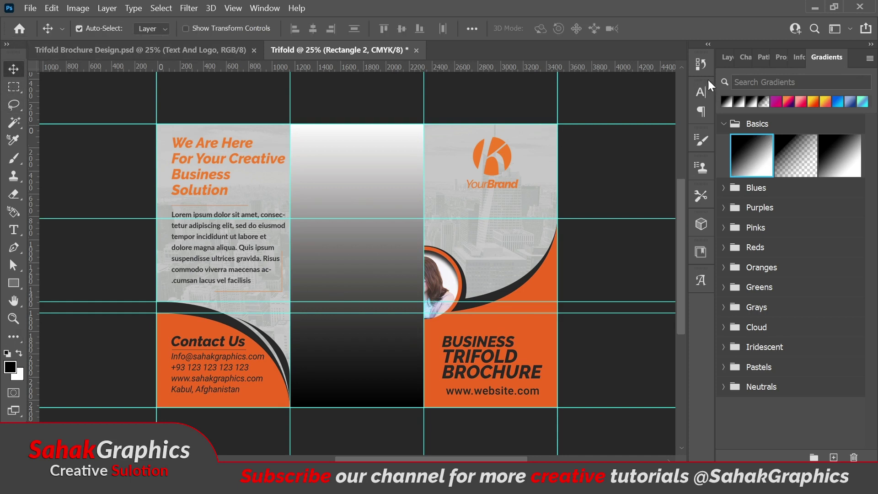
pyautogui.click(726, 58)
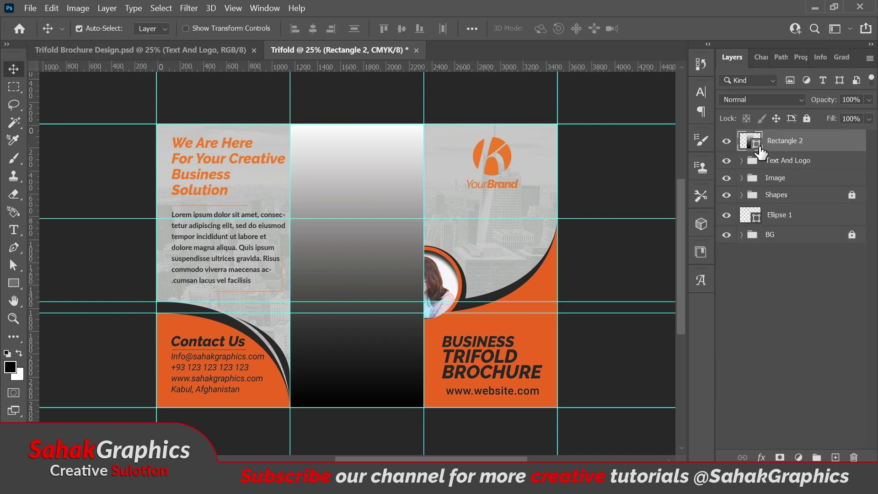
pyautogui.doubleClick(756, 144)
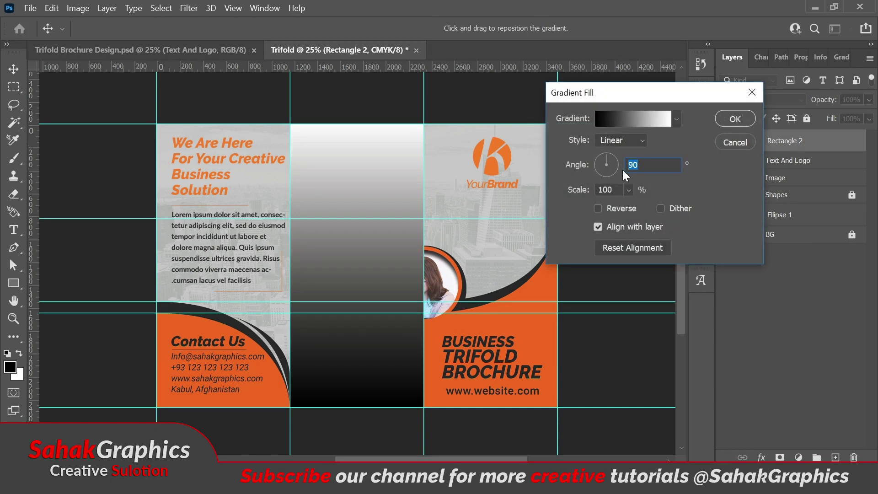
pyautogui.write('0')
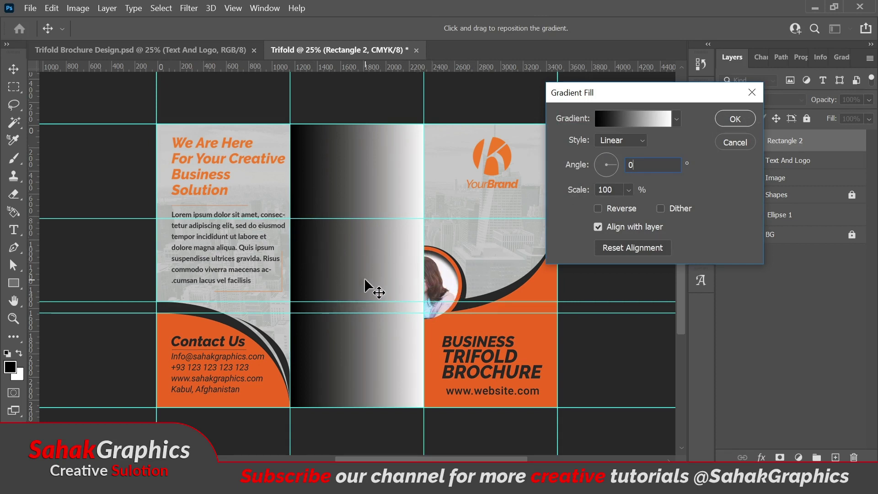
pyautogui.click(731, 119)
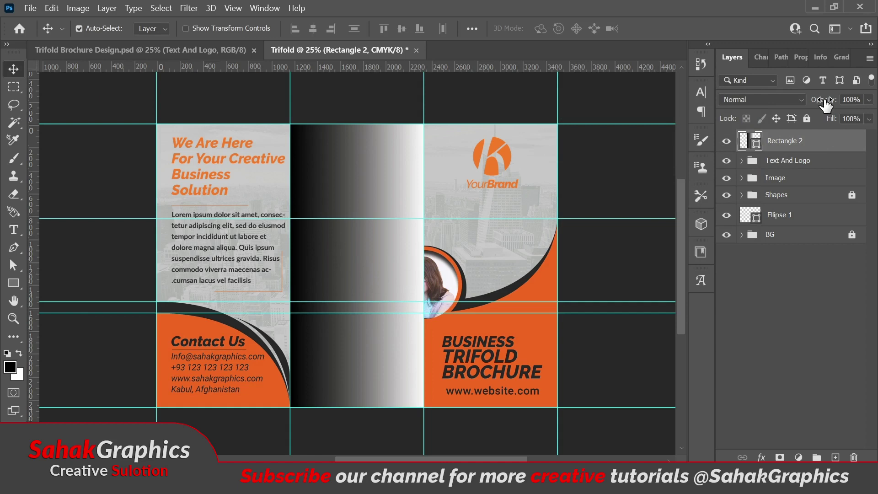
# Lower Rectangle 2's opacity to 15% and preview it without guides
pyautogui.moveTo(825, 104); pyautogui.dragTo(803, 108)
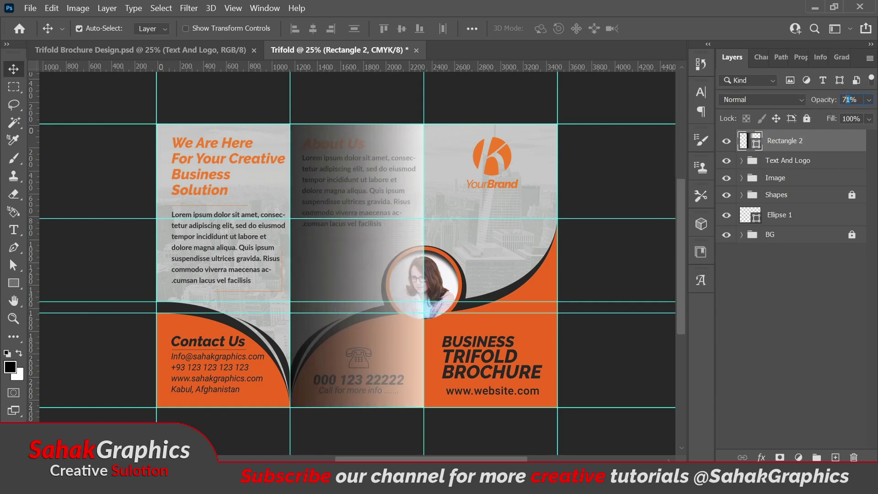
pyautogui.click(836, 102)
pyautogui.write('15')
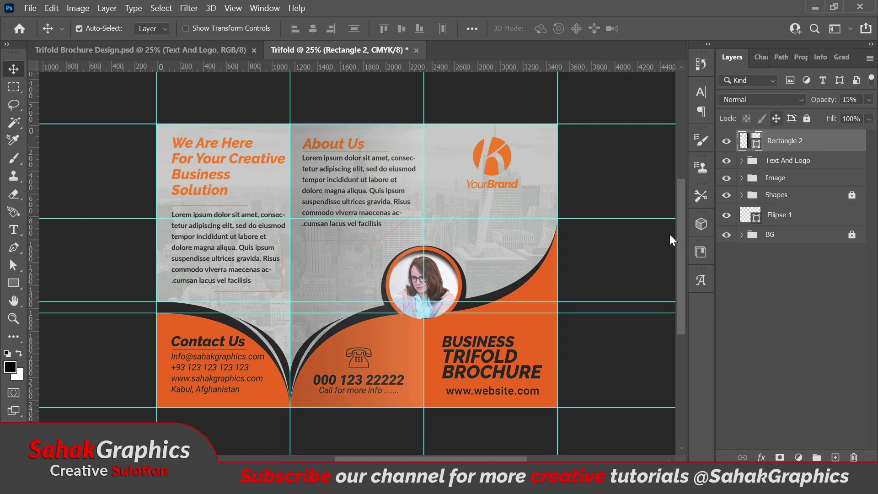
pyautogui.click(626, 254)
pyautogui.hotkey('ctrl', ';')
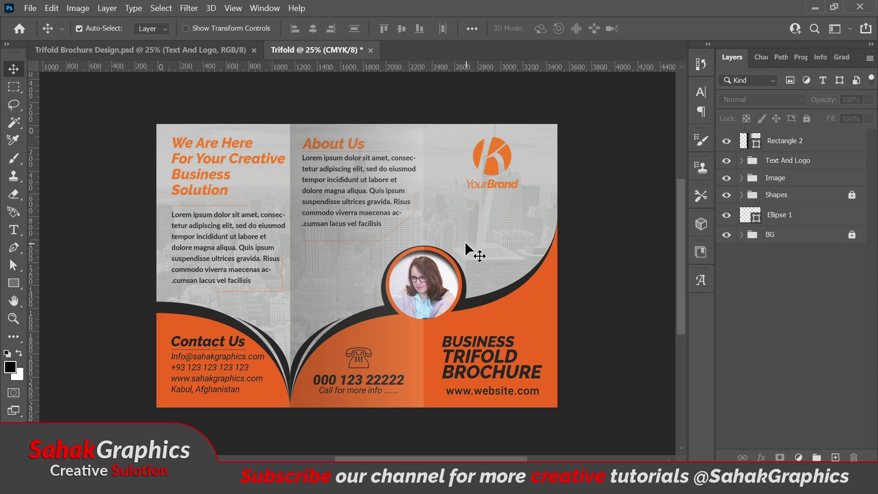
pyautogui.hotkey('ctrl', ';')
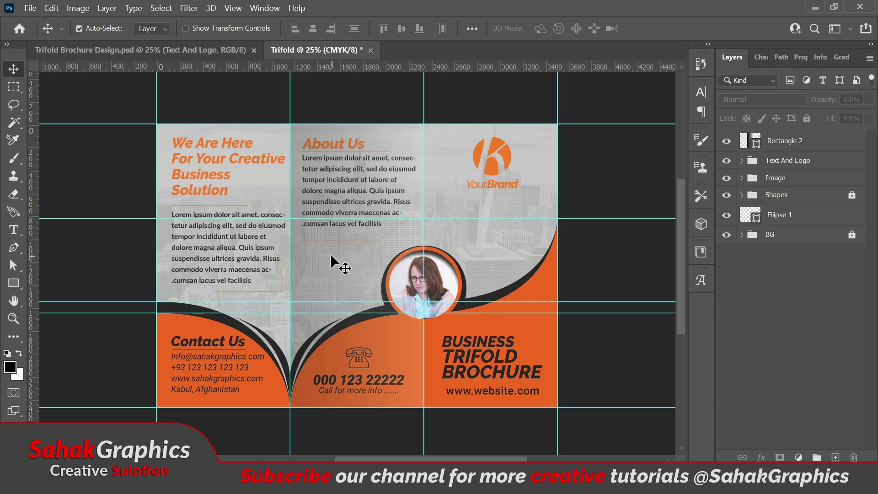
# Duplicate the shading rectangle over the right and left panels as Rectangle 2 copy and copy 2
pyautogui.click(330, 254)
pyautogui.moveTo(331, 257)
pyautogui.mouseDown()
pyautogui.moveTo(485, 266)
pyautogui.moveTo(468, 265)
pyautogui.mouseUp()
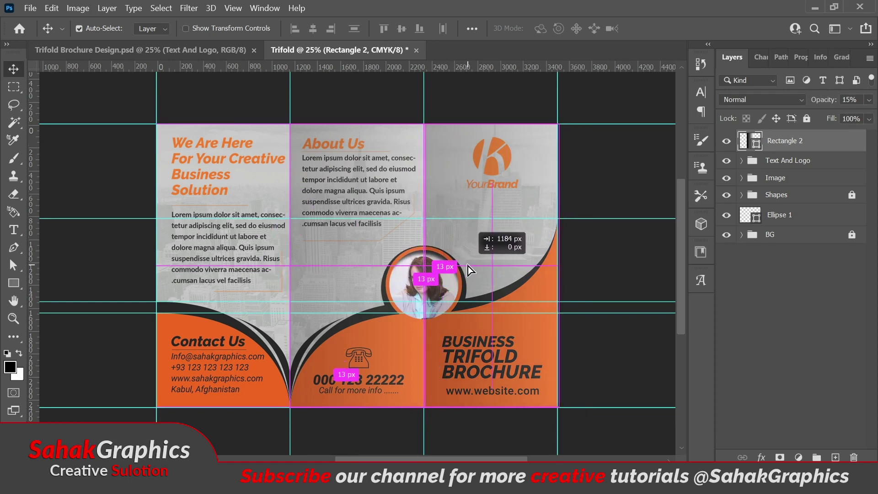
pyautogui.moveTo(468, 265); pyautogui.dragTo(465, 267)
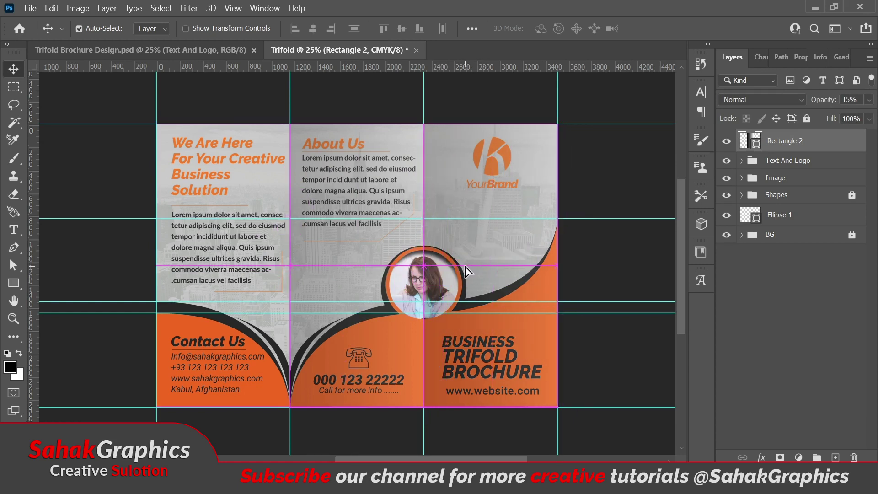
pyautogui.hotkey('ctrl', 'j')
pyautogui.click(608, 252)
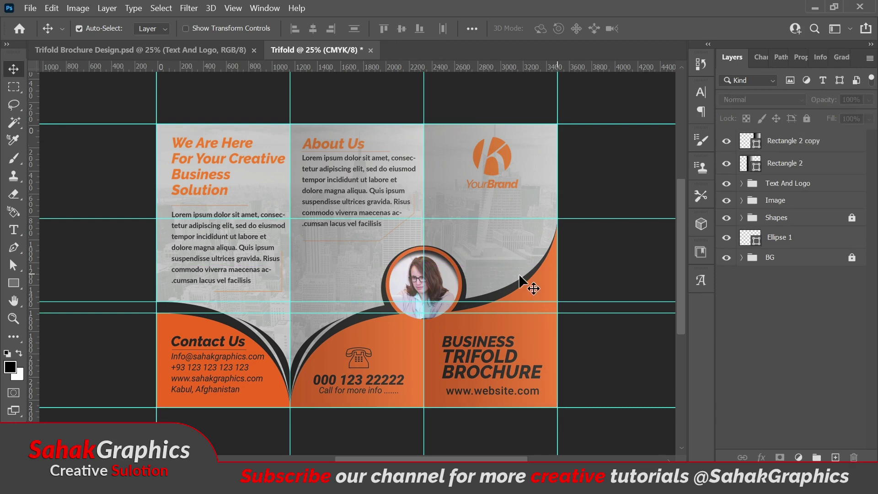
pyautogui.click(489, 272)
pyautogui.moveTo(490, 272); pyautogui.dragTo(232, 279)
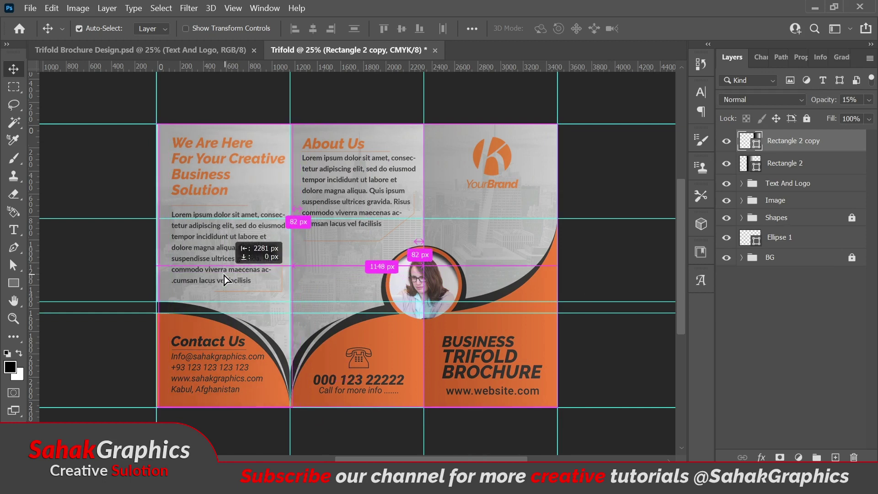
pyautogui.moveTo(232, 279); pyautogui.dragTo(223, 275)
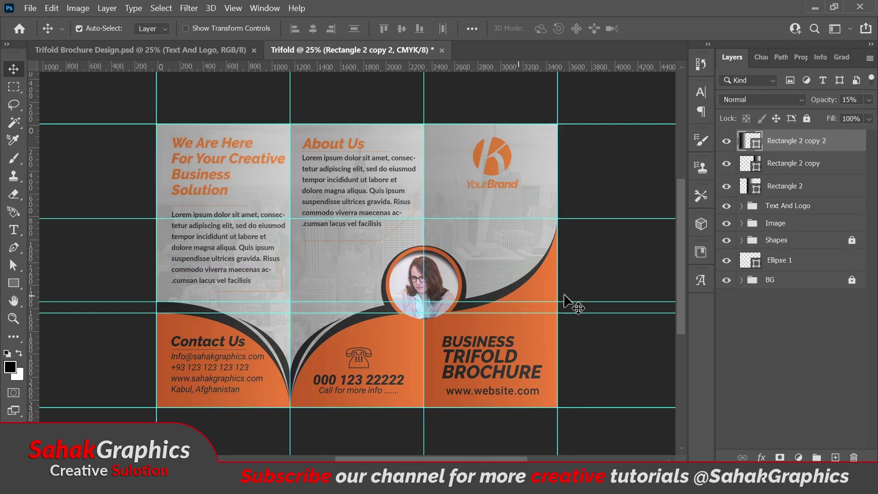
pyautogui.click(622, 341)
pyautogui.hotkey('ctrl', ';')
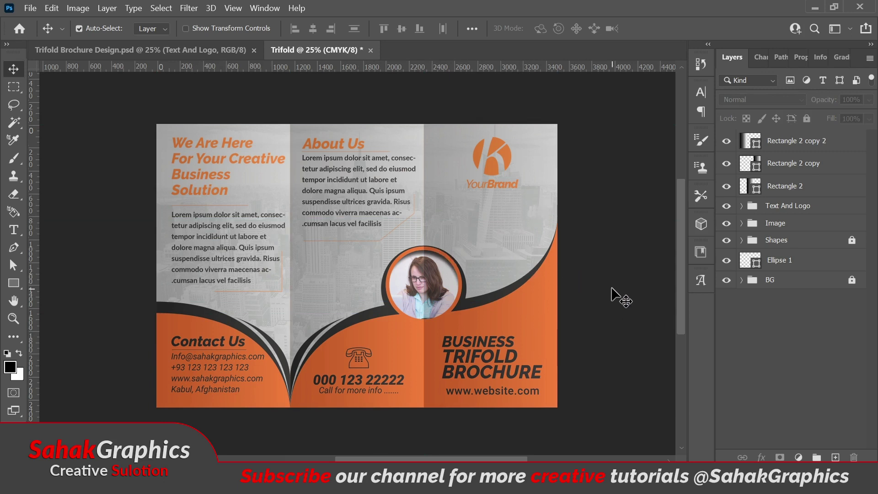
pyautogui.press('ctrl')
pyautogui.hotkey('ctrl', '+')
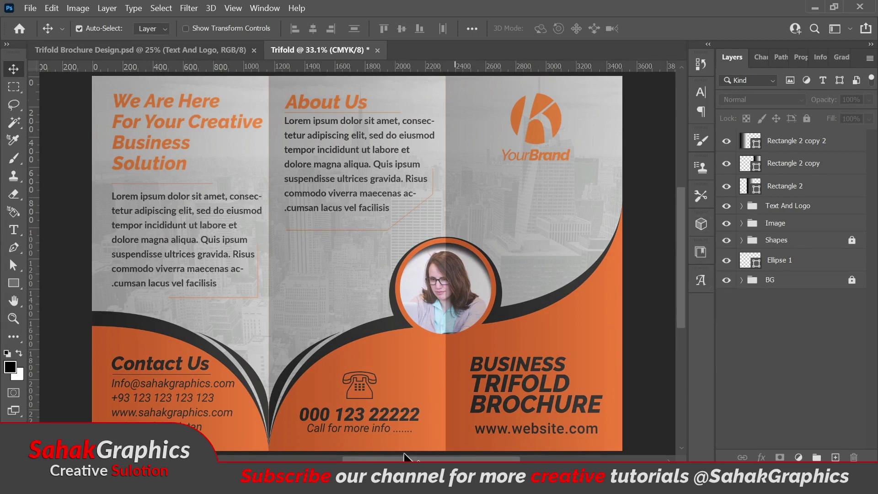
pyautogui.click(13, 229)
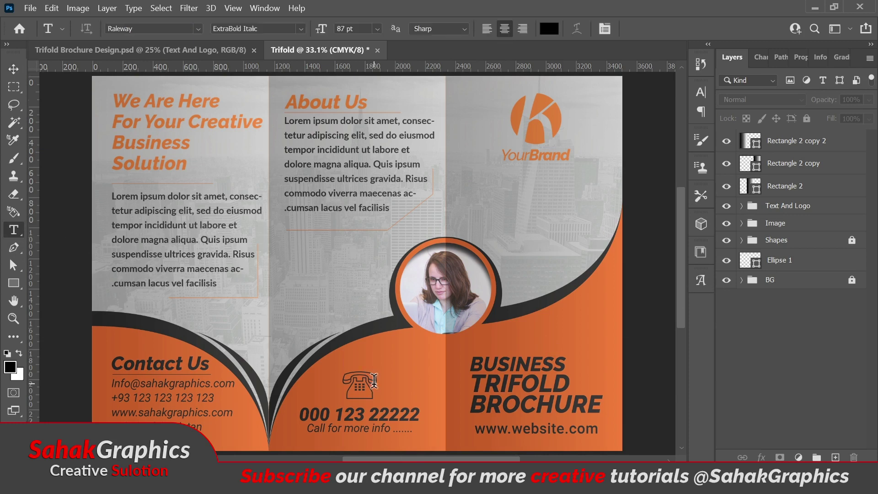
pyautogui.click(357, 417)
pyautogui.doubleClick(356, 414)
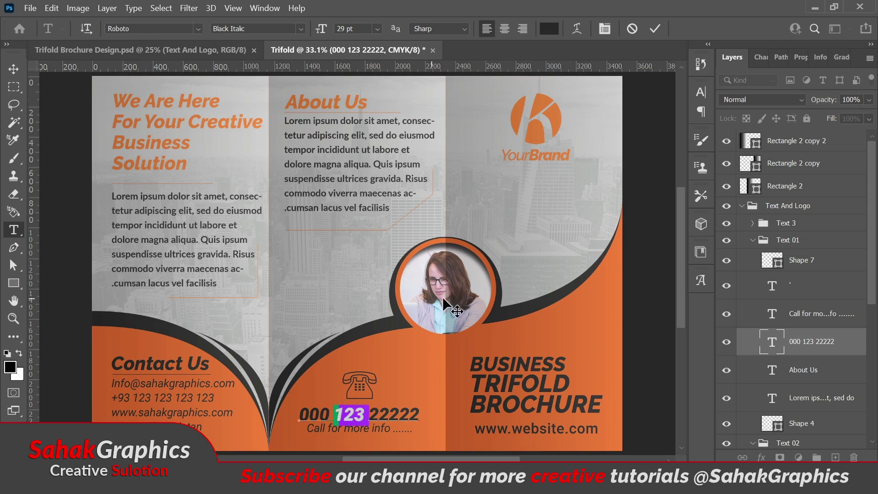
pyautogui.click(655, 28)
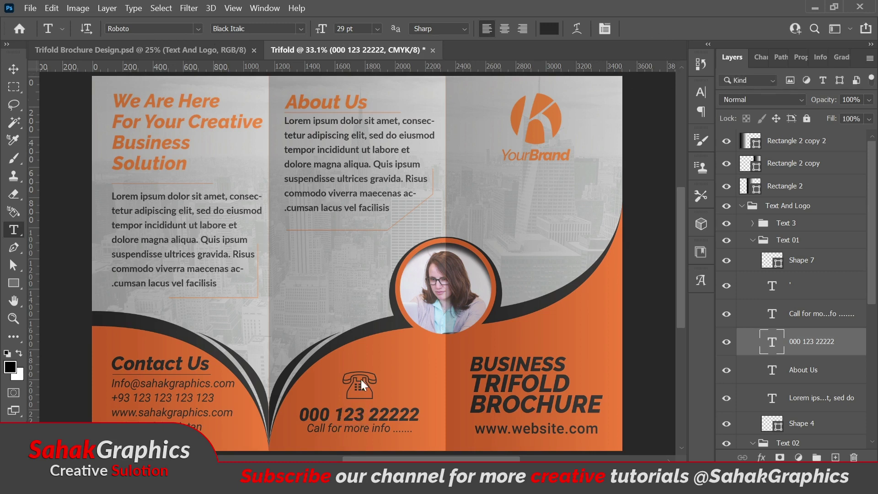
pyautogui.moveTo(327, 428); pyautogui.dragTo(342, 430)
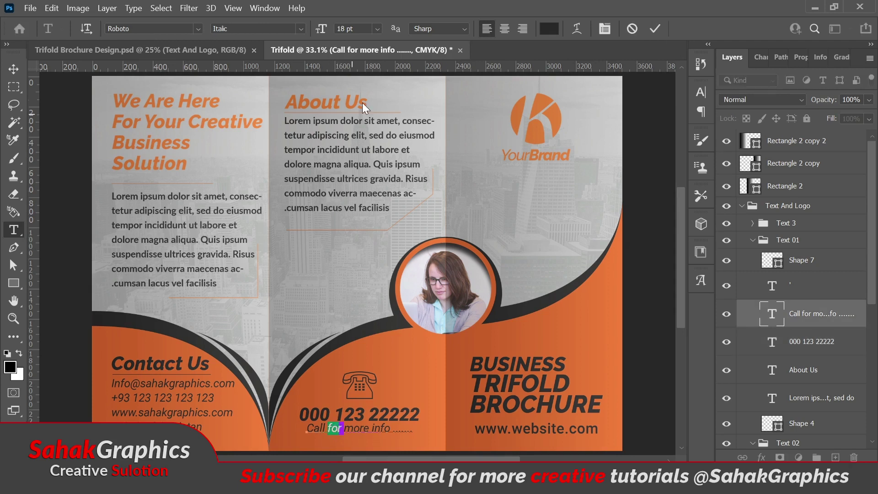
pyautogui.click(655, 28)
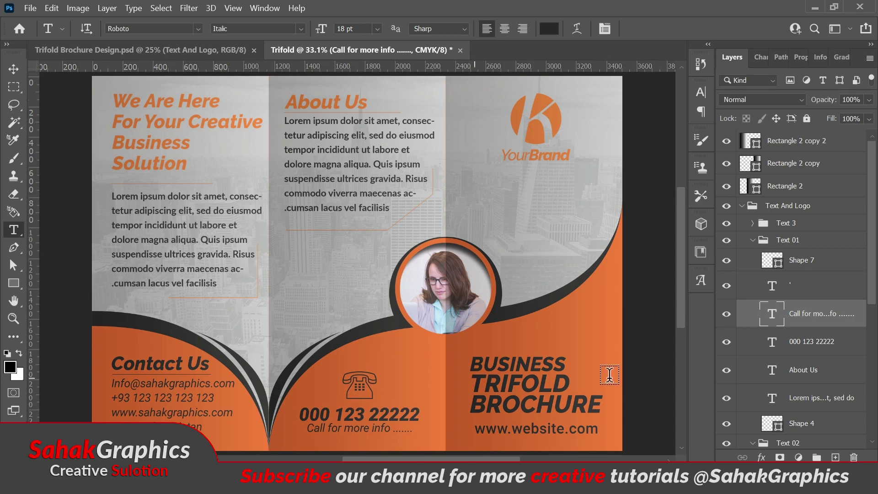
pyautogui.click(742, 205)
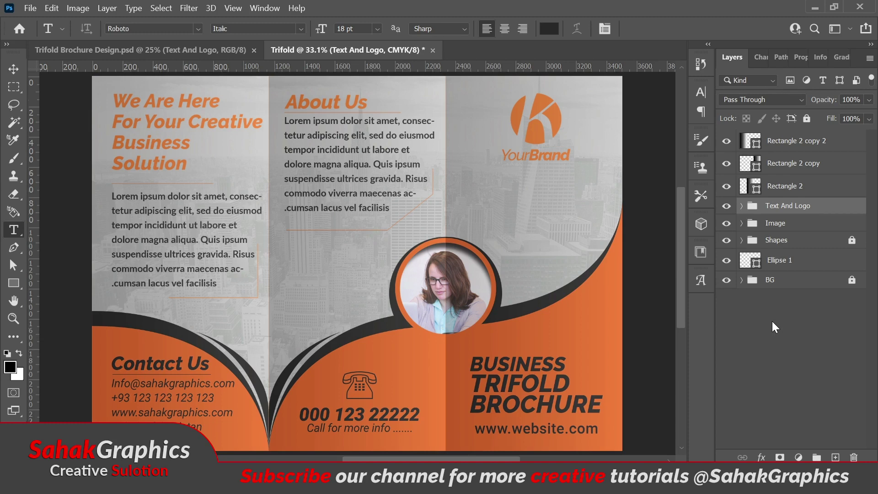
pyautogui.hotkey('ctrl', '-')
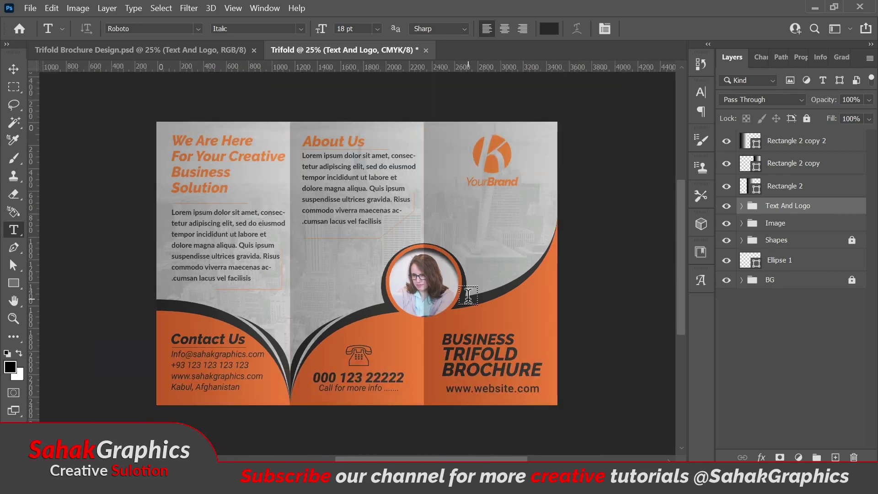